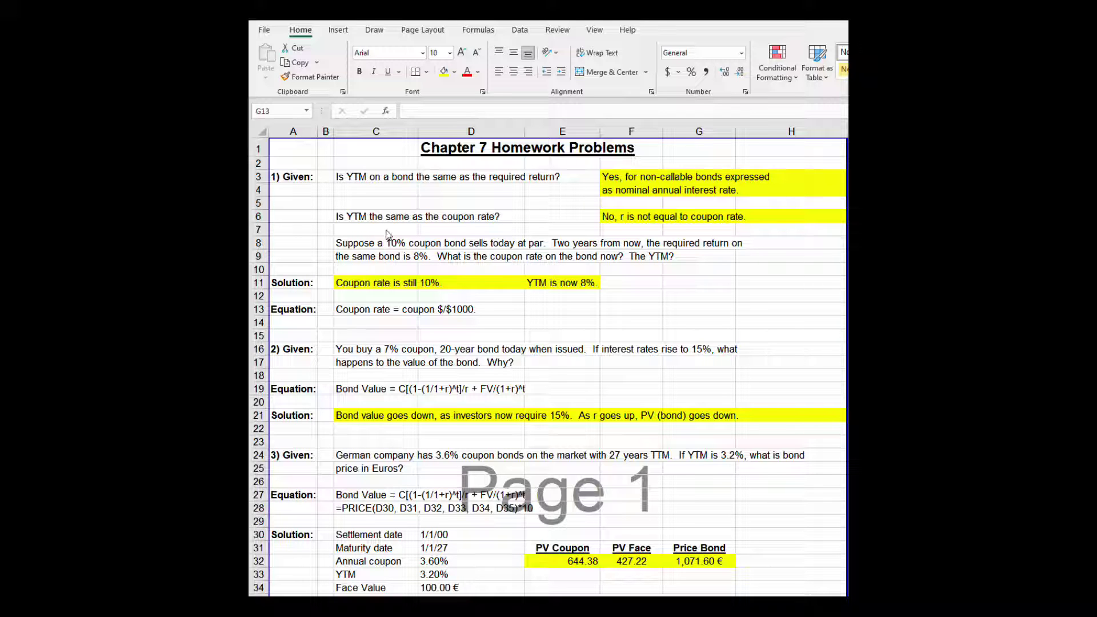
Review problems 1 to 3 and examine the PV Coupon, PV Face and Price Bond formulas of problem 3 in E32:G32
{"action": "scroll", "coordinate": [375, 256], "scroll_direction": "down", "scroll_amount": 3}
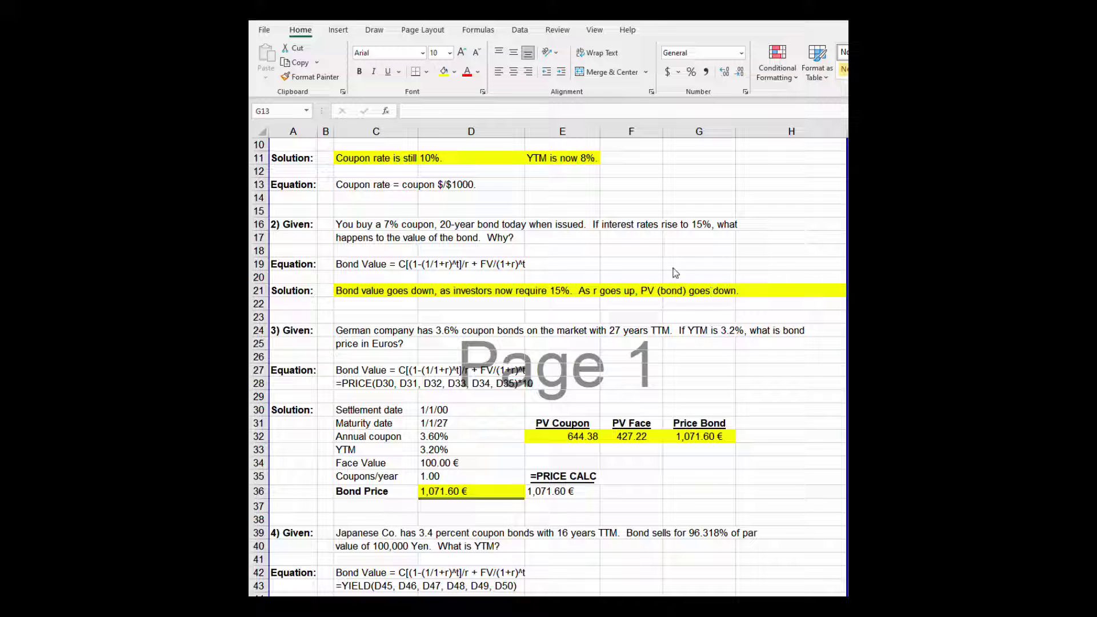
{"action": "scroll", "coordinate": [409, 229], "scroll_direction": "down", "scroll_amount": 3}
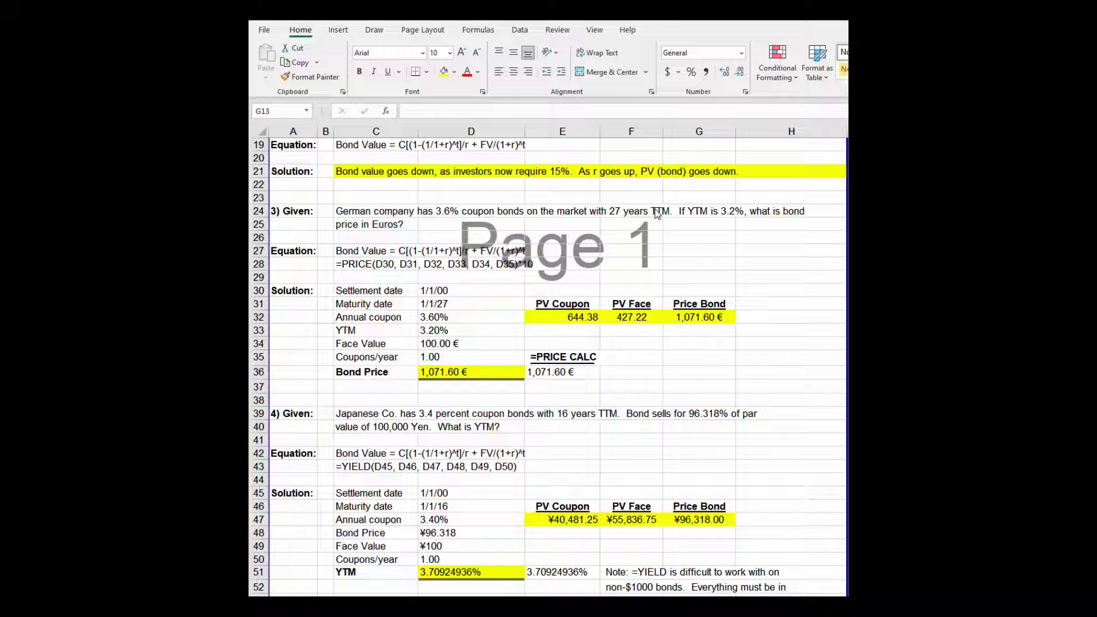
{"action": "left_click", "coordinate": [576, 323]}
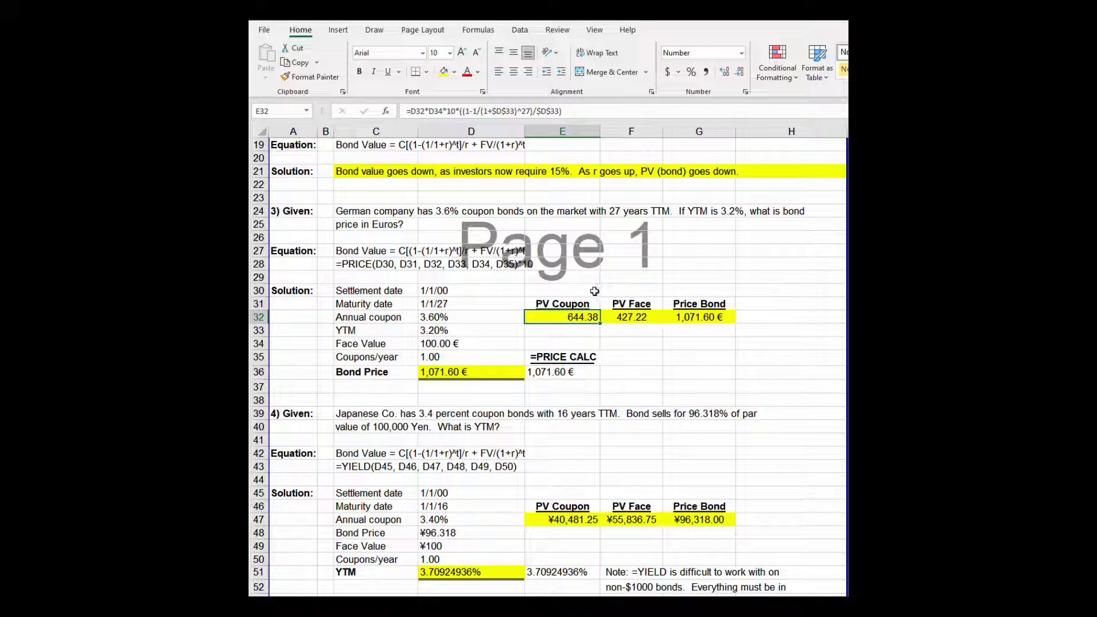
{"action": "left_click", "coordinate": [630, 316]}
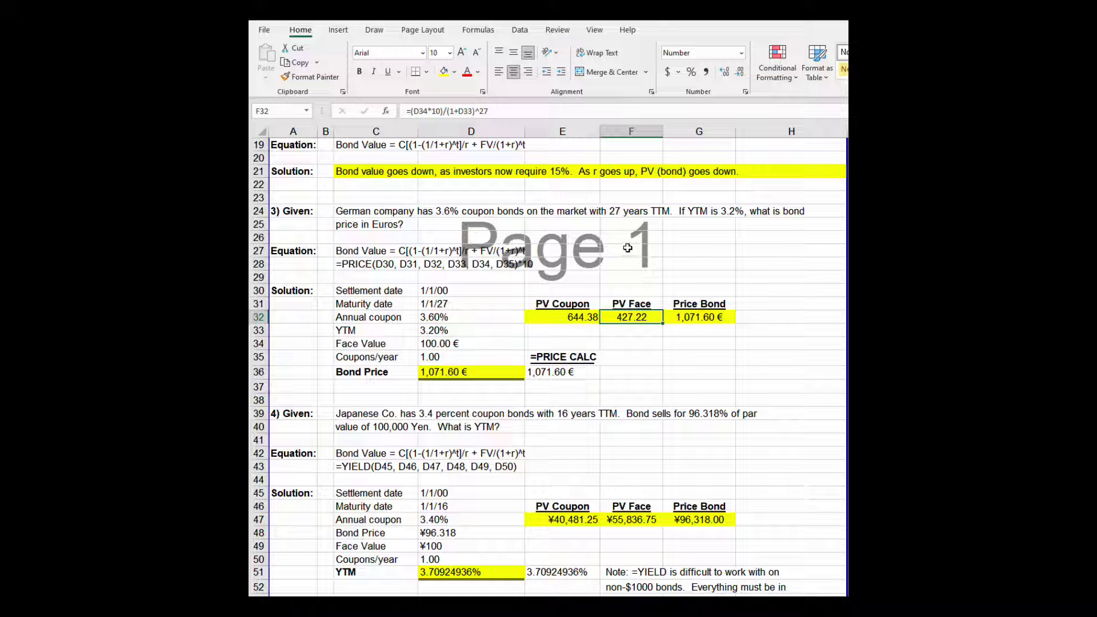
{"action": "left_click", "coordinate": [587, 318]}
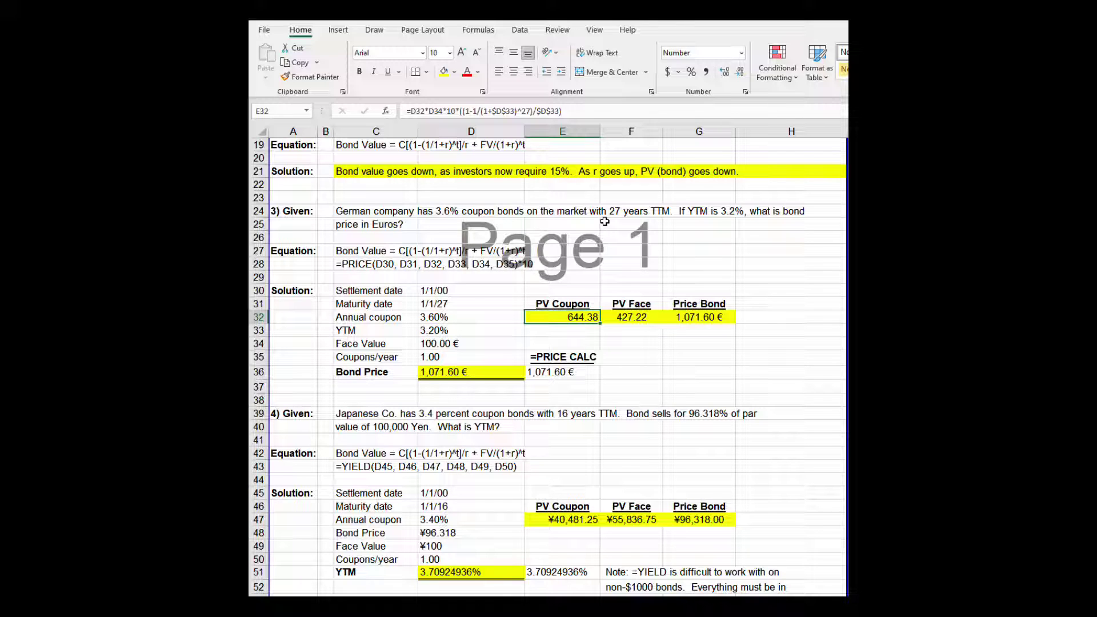
{"action": "key", "text": "Right"}
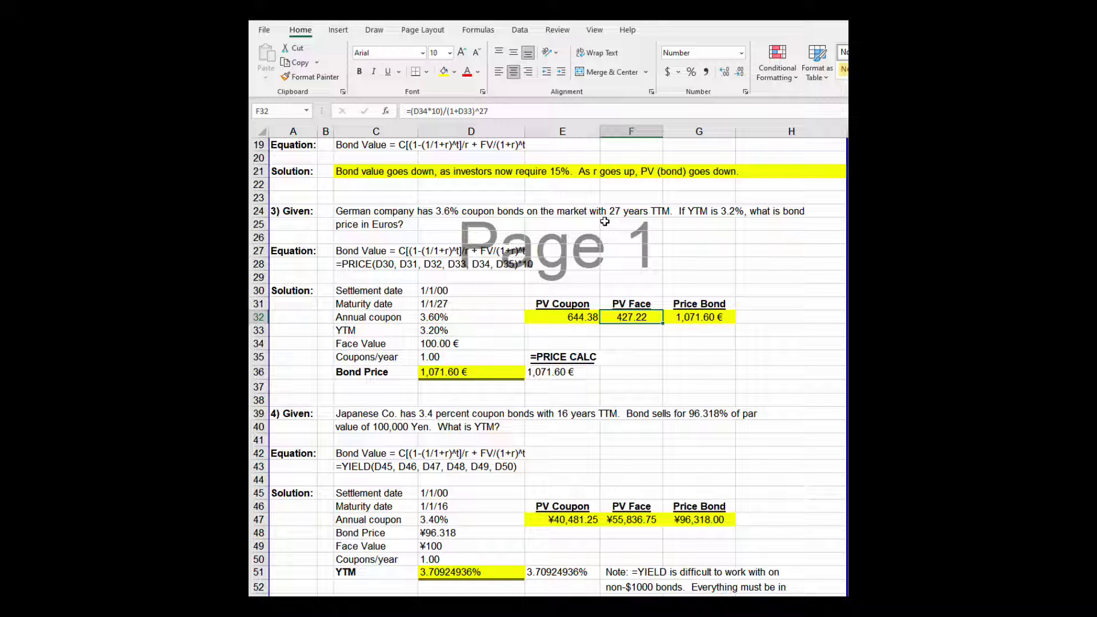
{"action": "key", "text": "Right"}
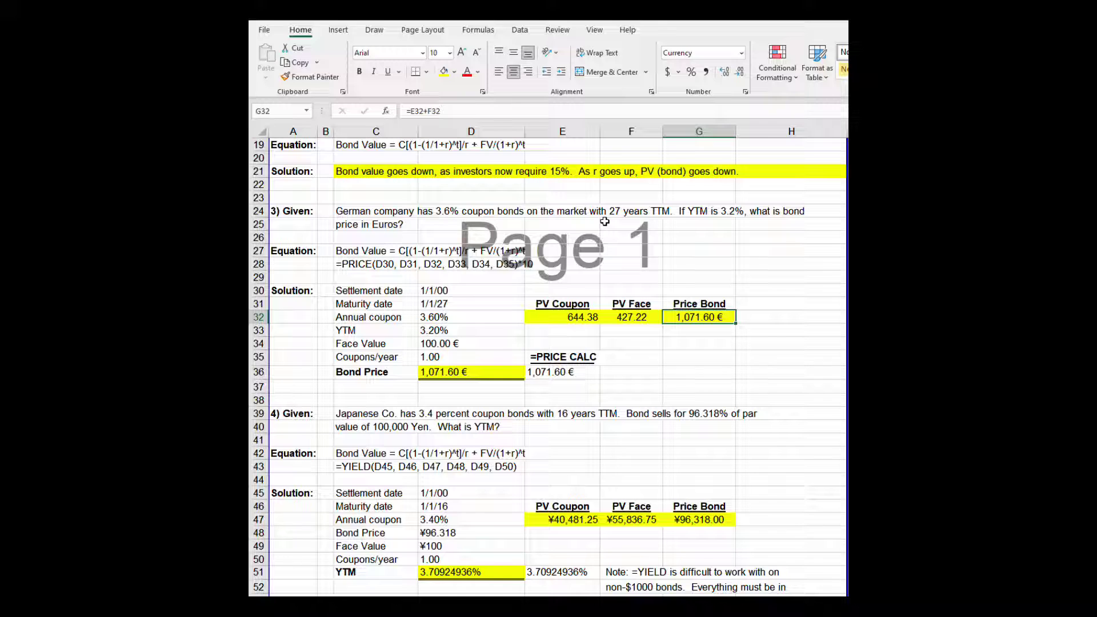
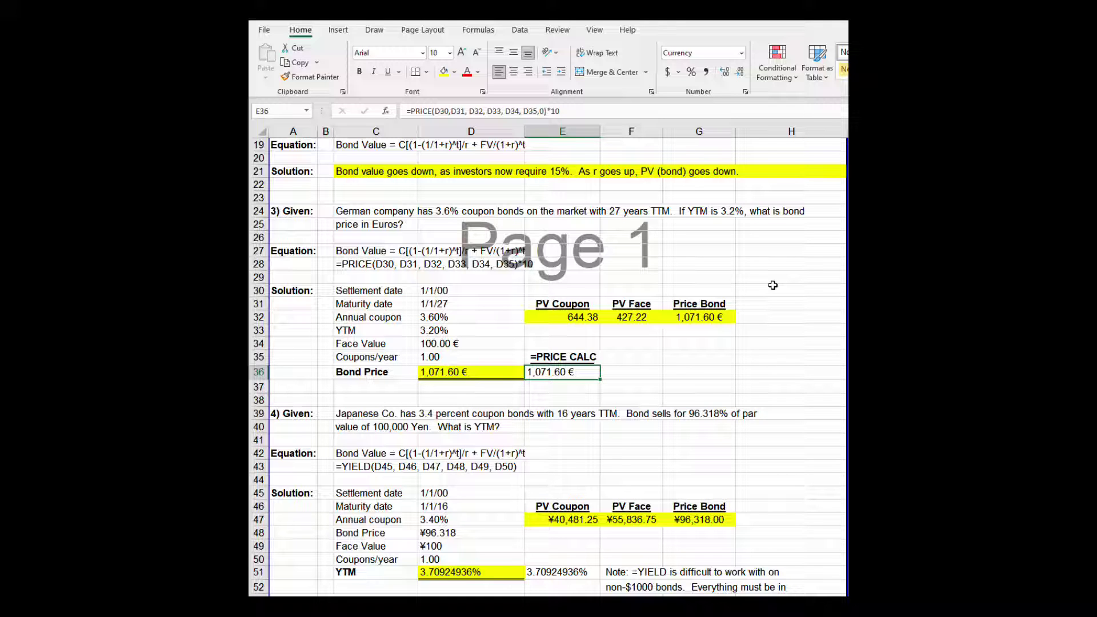
Examine problem 4 and its PV Coupon, PV Face and Price Bond formulas in E47:G47
{"action": "scroll", "coordinate": [663, 281], "scroll_direction": "down", "scroll_amount": 7}
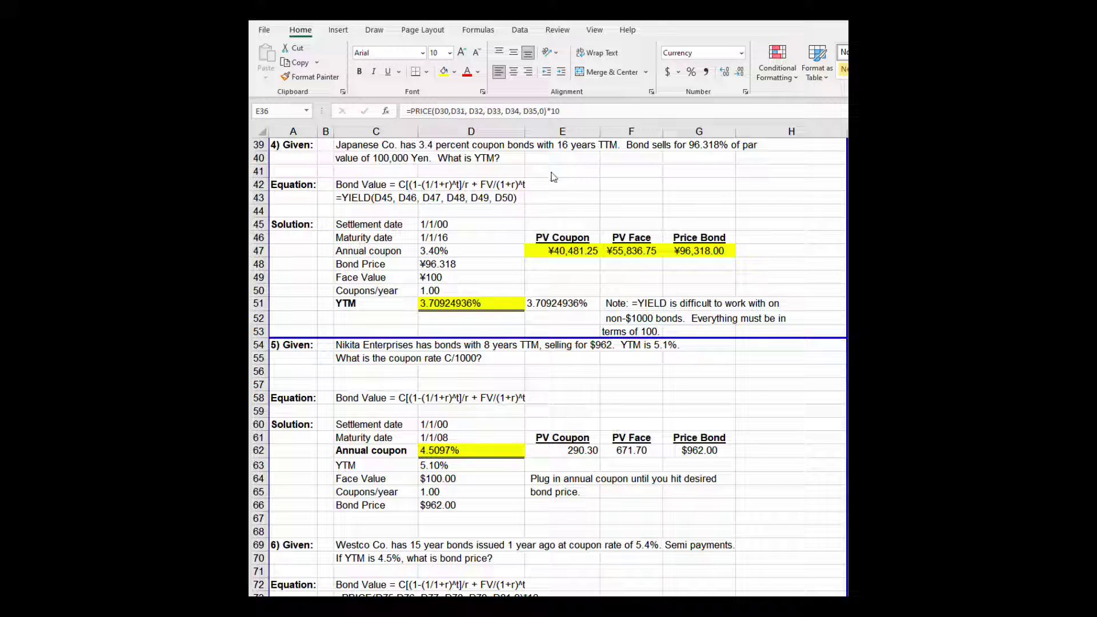
{"action": "left_click", "coordinate": [553, 184]}
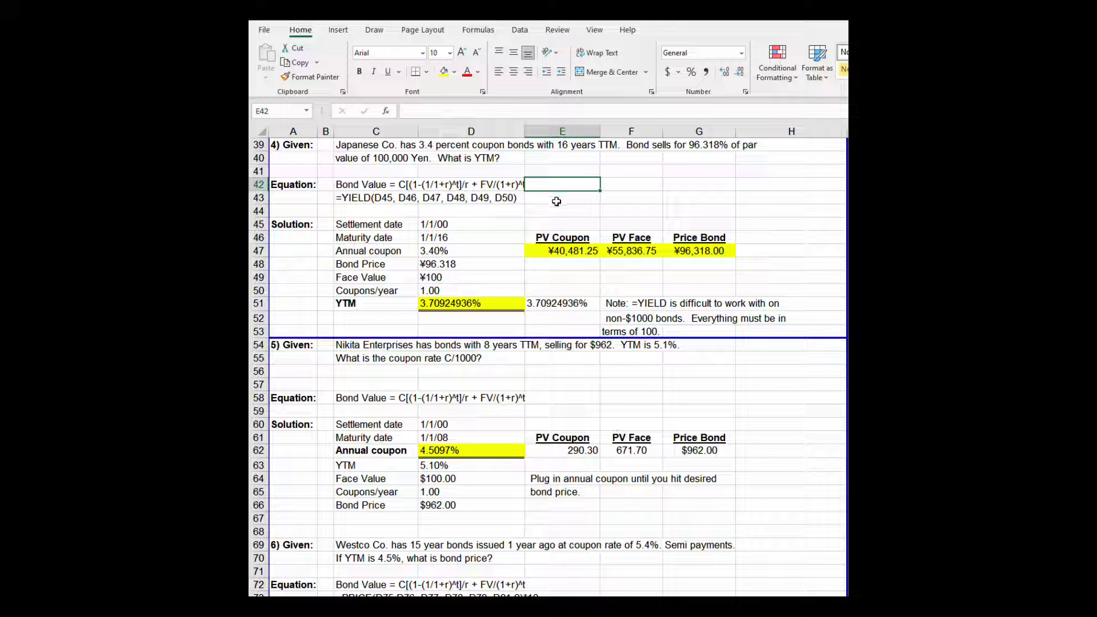
{"action": "left_click", "coordinate": [375, 198]}
{"action": "left_click", "coordinate": [568, 197]}
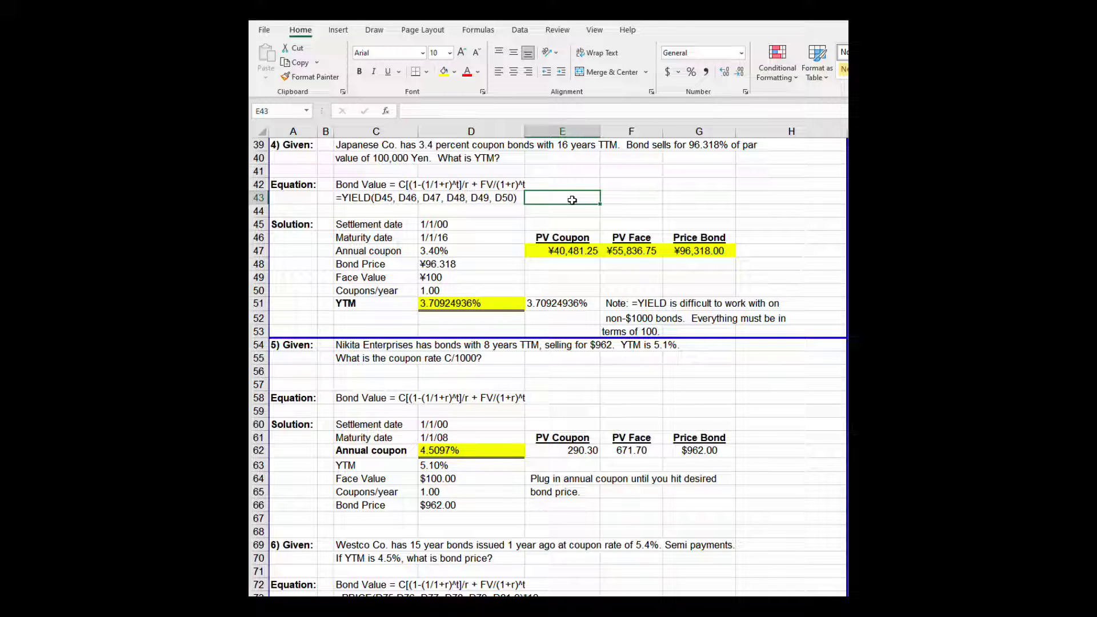
{"action": "key", "text": "Down"}
{"action": "key", "text": "Down"}
{"action": "key", "text": "Down"}
{"action": "key", "text": "Down"}
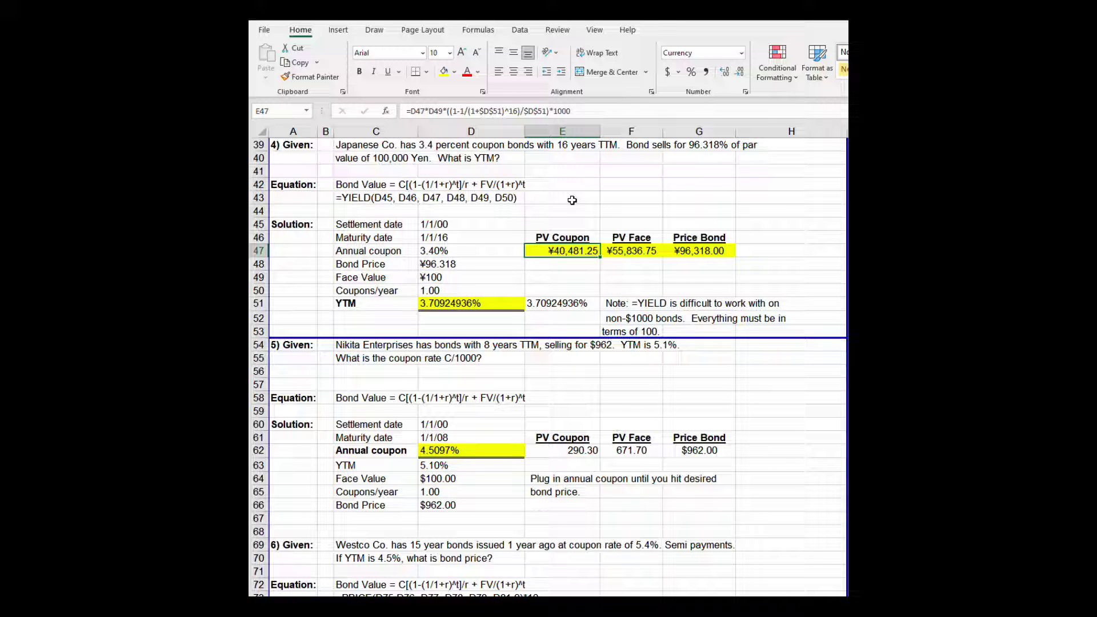
{"action": "key", "text": "Right"}
{"action": "key", "text": "Right"}
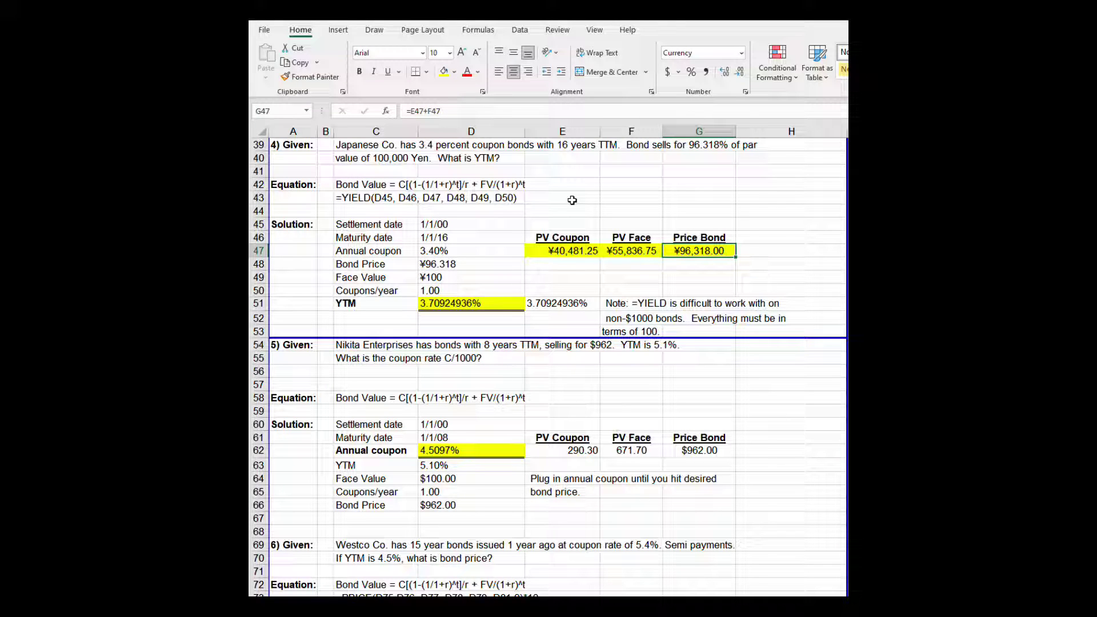
{"action": "key", "text": "Left"}
{"action": "key", "text": "Left"}
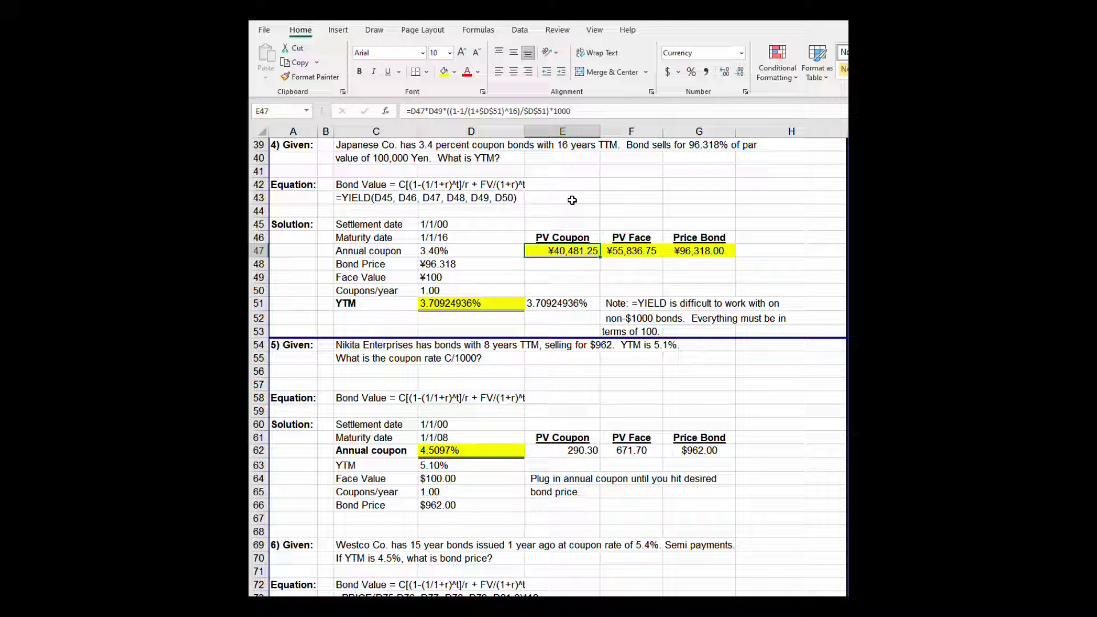
{"action": "key", "text": "Right"}
{"action": "key", "text": "Right"}
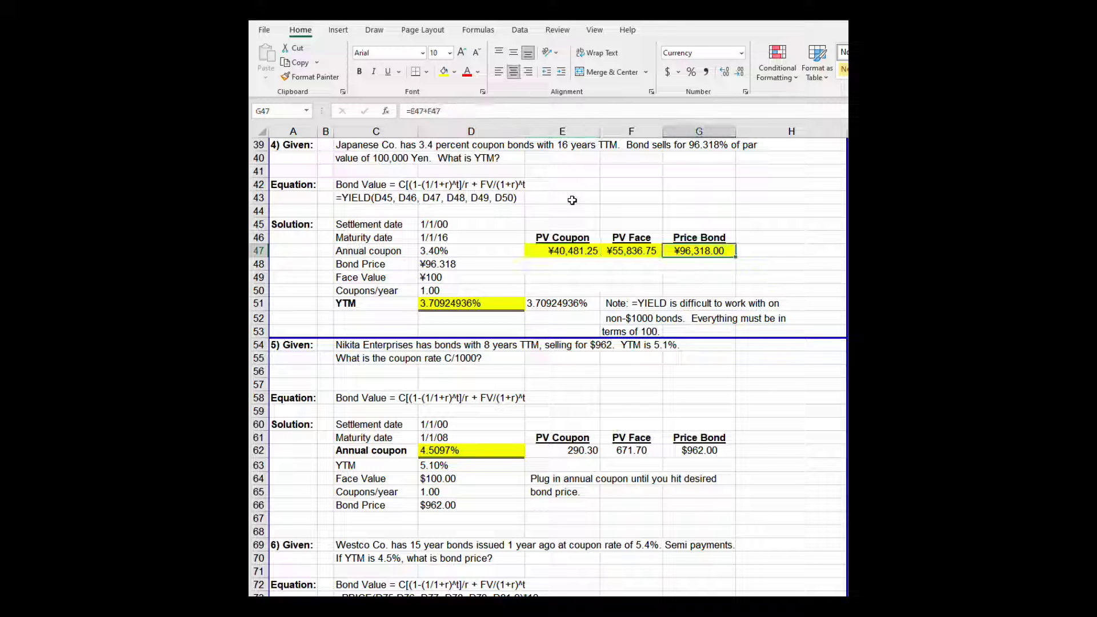
{"action": "key", "text": "Left"}
{"action": "key", "text": "Left"}
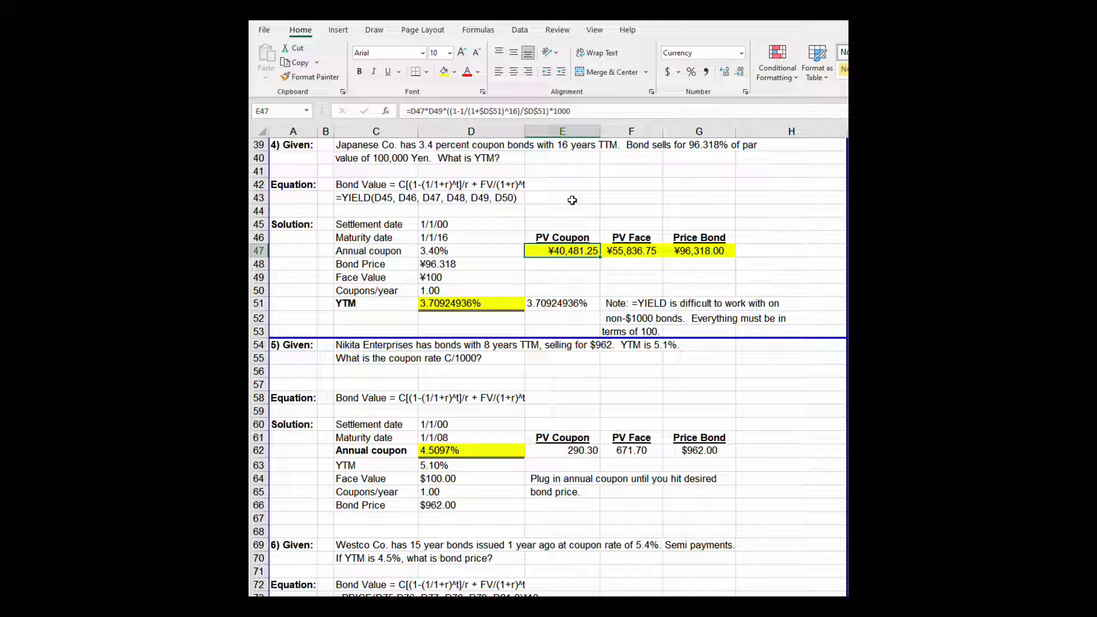
Inspect problem 4's YIELD formula in E51 and the YTM entry in D51
{"action": "key", "text": "Down"}
{"action": "key", "text": "Down"}
{"action": "key", "text": "Down"}
{"action": "key", "text": "Down"}
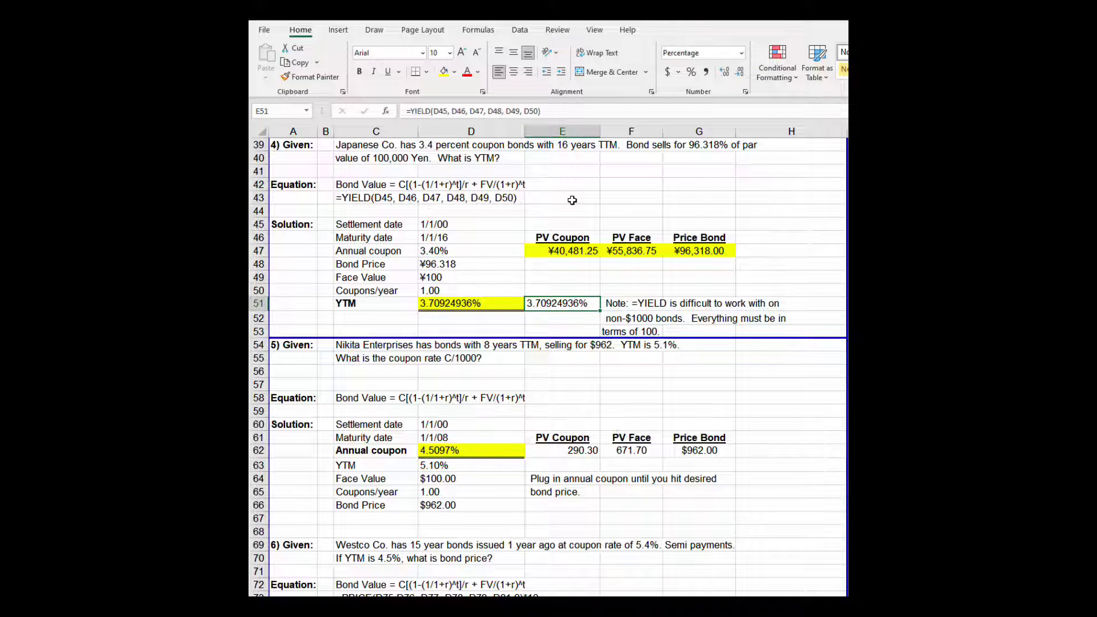
{"action": "key", "text": "Up"}
{"action": "key", "text": "Up"}
{"action": "key", "text": "Up"}
{"action": "key", "text": "Up"}
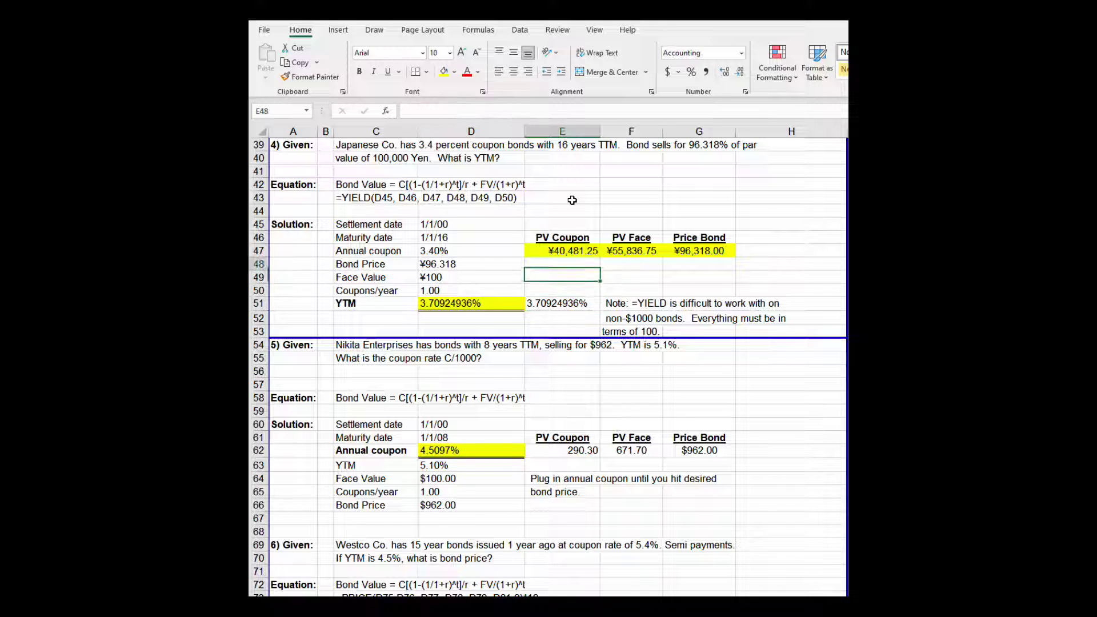
{"action": "key", "text": "Down"}
{"action": "key", "text": "Down"}
{"action": "key", "text": "Down"}
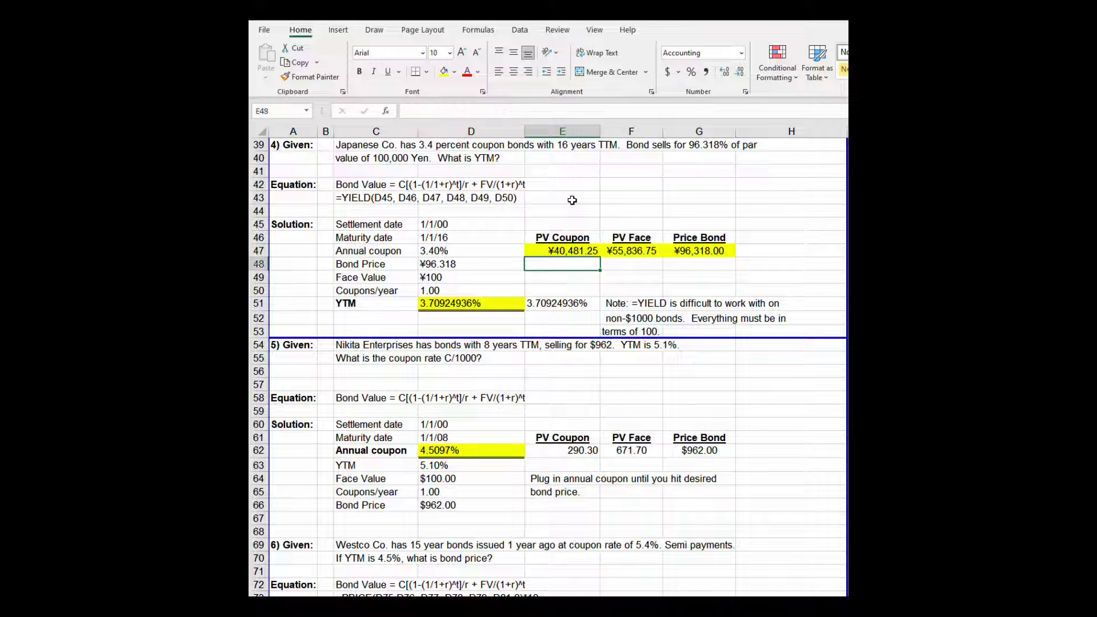
{"action": "key", "text": "Left"}
{"action": "key", "text": "Down"}
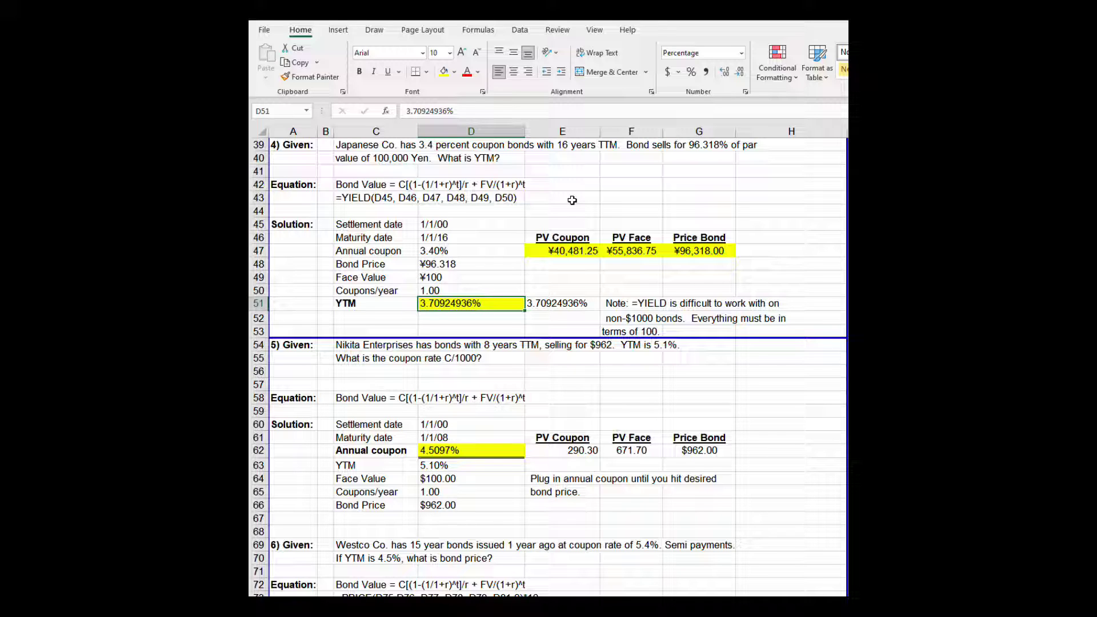
Check how problem 4's PV Coupon formula in E47 and PV Face formula in F47 use the YTM
{"action": "key", "text": "Right"}
{"action": "key", "text": "Up"}
{"action": "key", "text": "Up"}
{"action": "key", "text": "Up"}
{"action": "key", "text": "Up"}
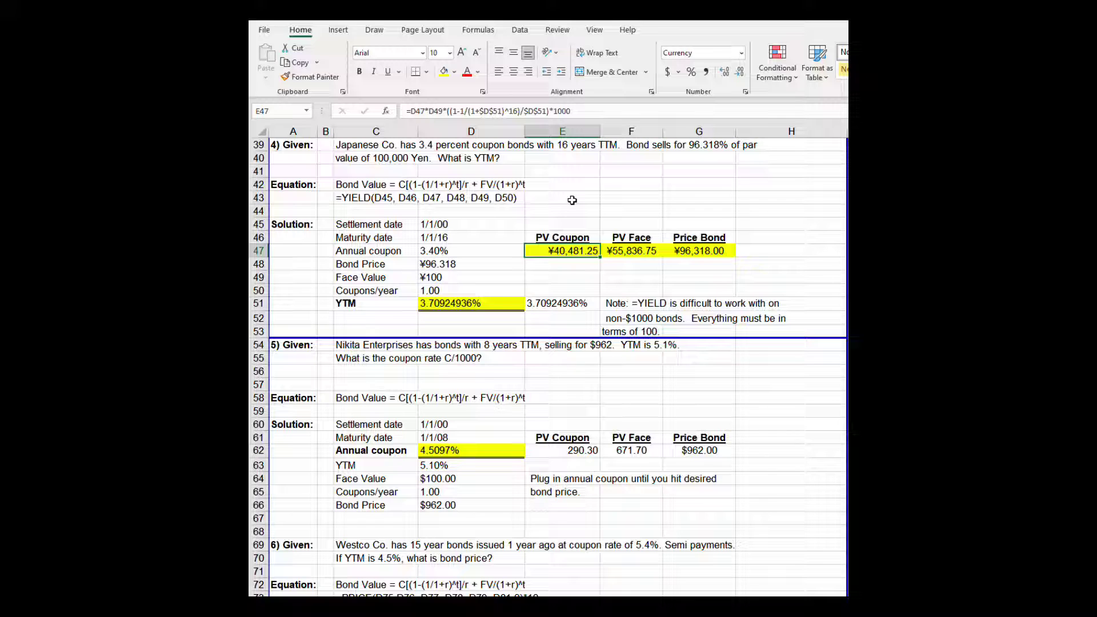
{"action": "key", "text": "Right"}
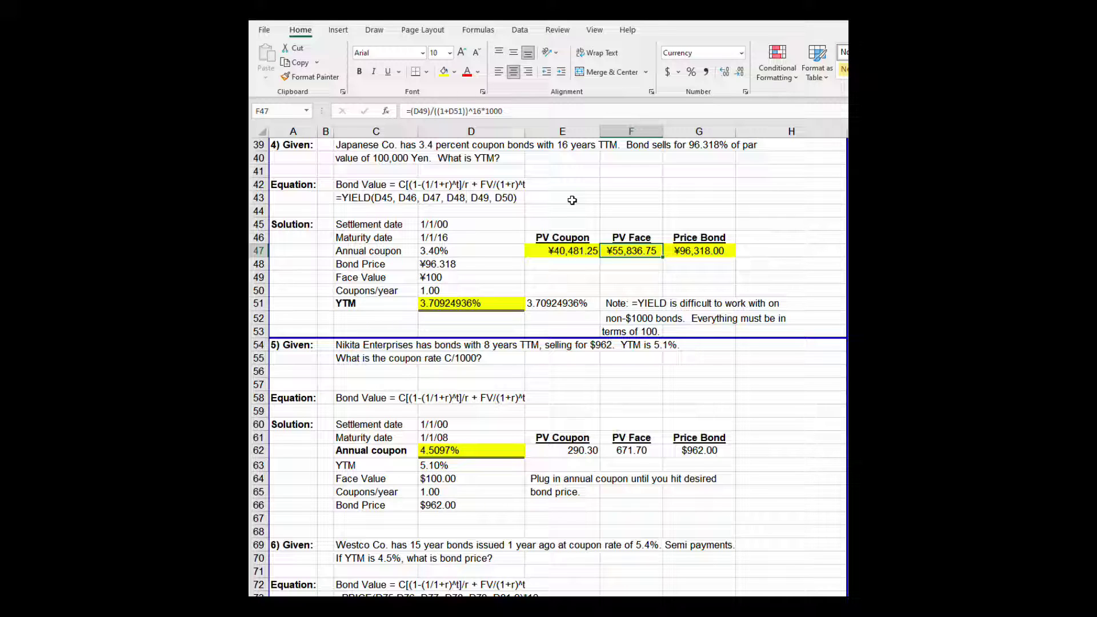
Read the note on YIELD in F51 and compare the YTM entry in D51 with the formula in E51
{"action": "key", "text": "Down"}
{"action": "key", "text": "Down"}
{"action": "key", "text": "Up"}
{"action": "key", "text": "Up"}
{"action": "key", "text": "Down"}
{"action": "key", "text": "Down"}
{"action": "key", "text": "Down"}
{"action": "key", "text": "Down"}
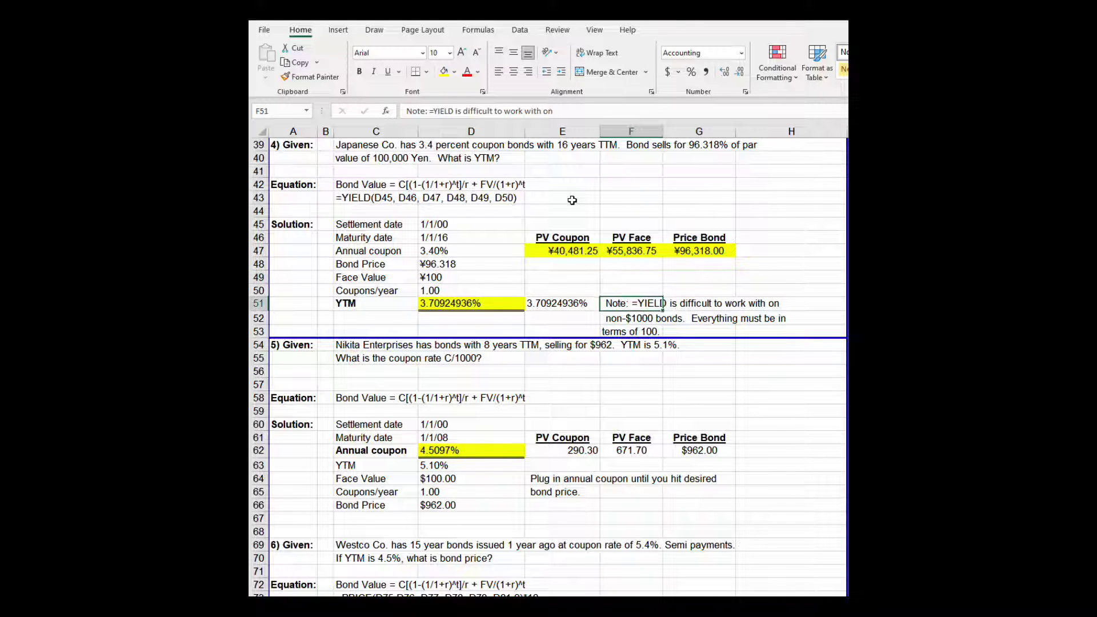
{"action": "key", "text": "Left"}
{"action": "key", "text": "Left"}
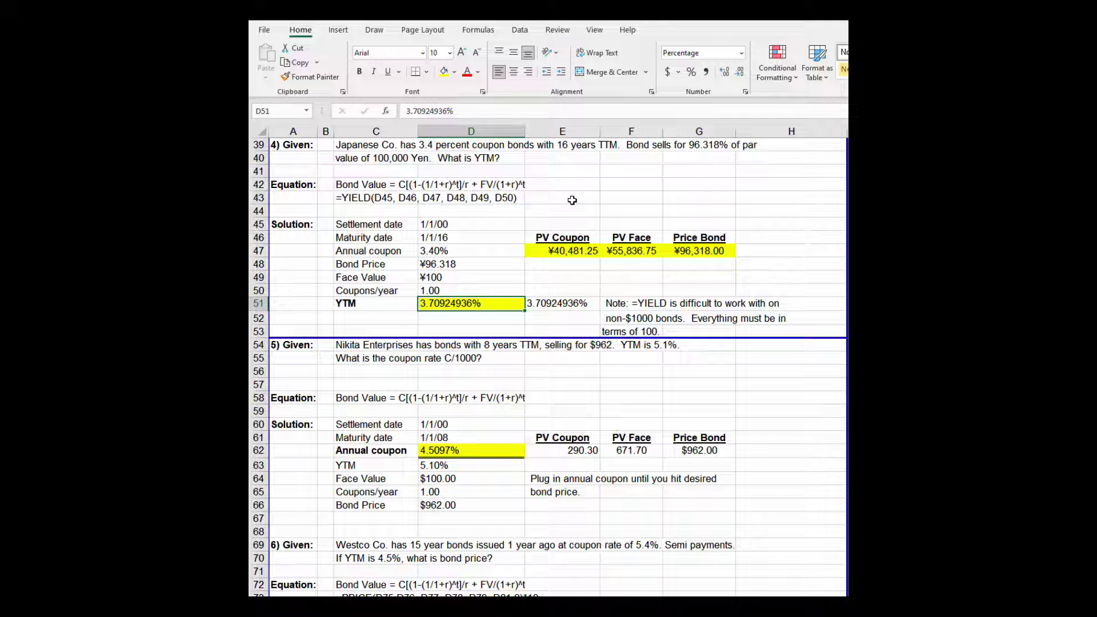
{"action": "key", "text": "Right"}
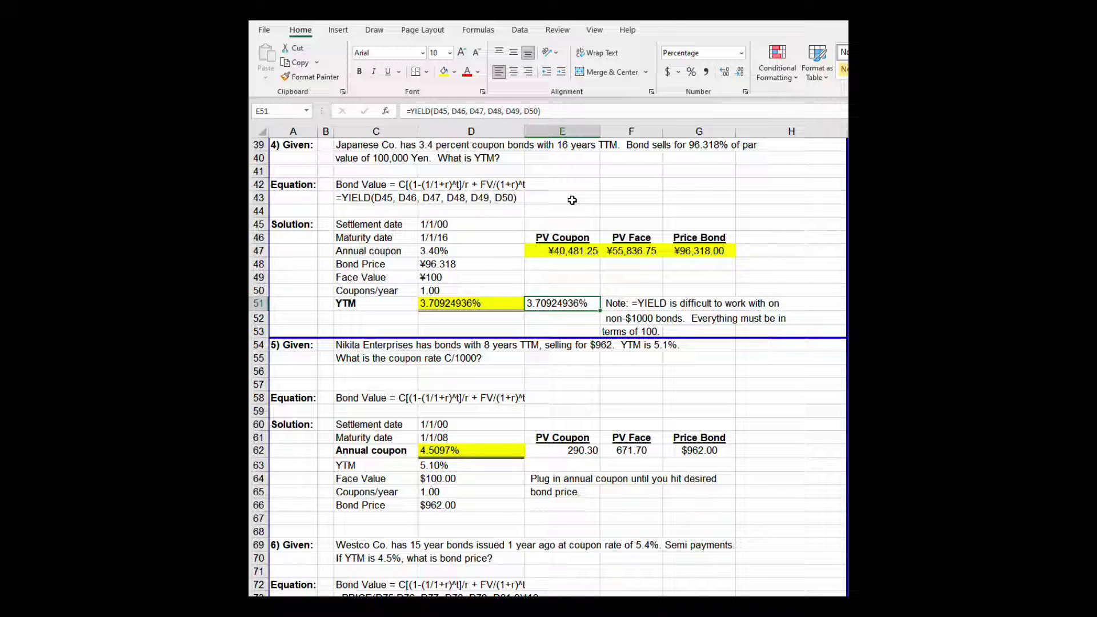
Examine problem 4's annual coupon and face value entries in column D, ending at the YIELD formula in E51
{"action": "key", "text": "Left"}
{"action": "key", "text": "Left"}
{"action": "key", "text": "Up"}
{"action": "key", "text": "Up"}
{"action": "key", "text": "Up"}
{"action": "key", "text": "Up"}
{"action": "key", "text": "Up"}
{"action": "key", "text": "Up"}
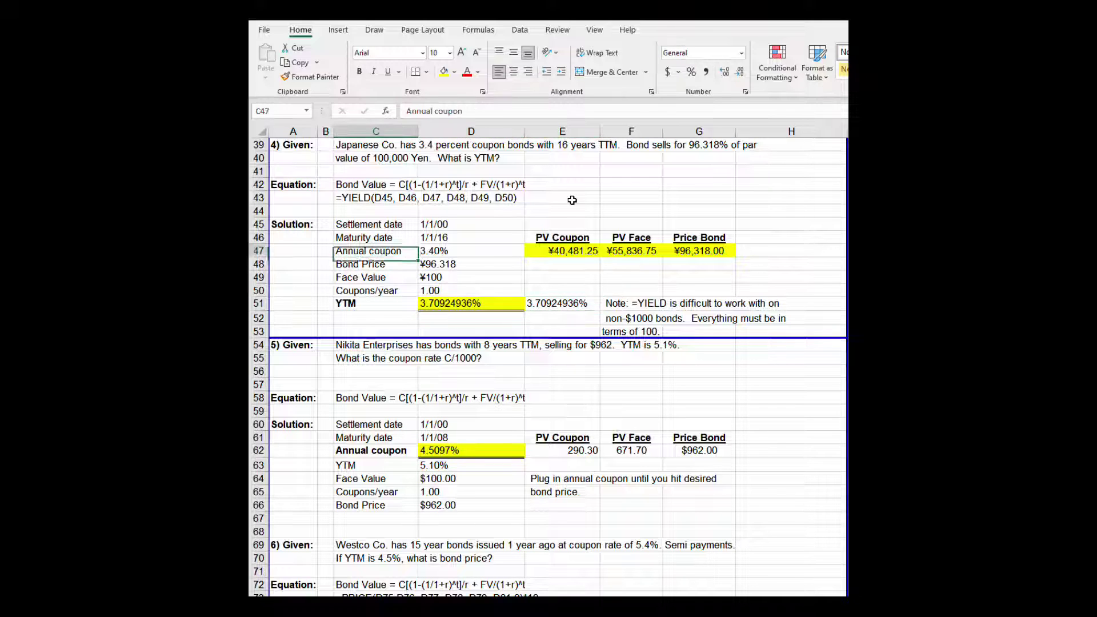
{"action": "key", "text": "Right"}
{"action": "key", "text": "Down"}
{"action": "key", "text": "Down"}
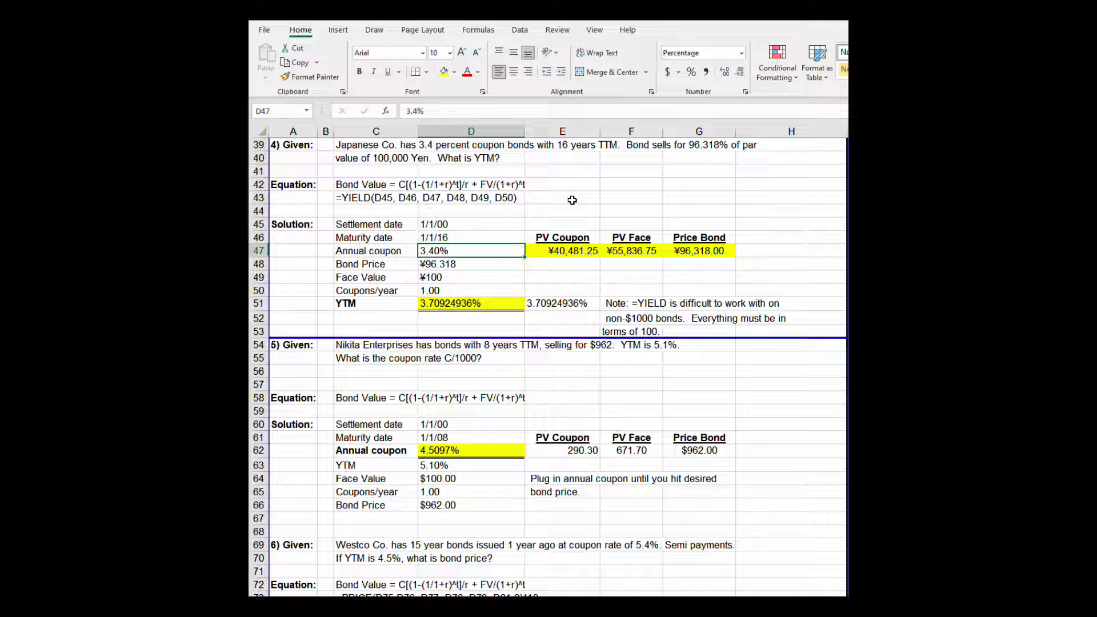
{"action": "key", "text": "Down"}
{"action": "key", "text": "Down"}
{"action": "key", "text": "Down"}
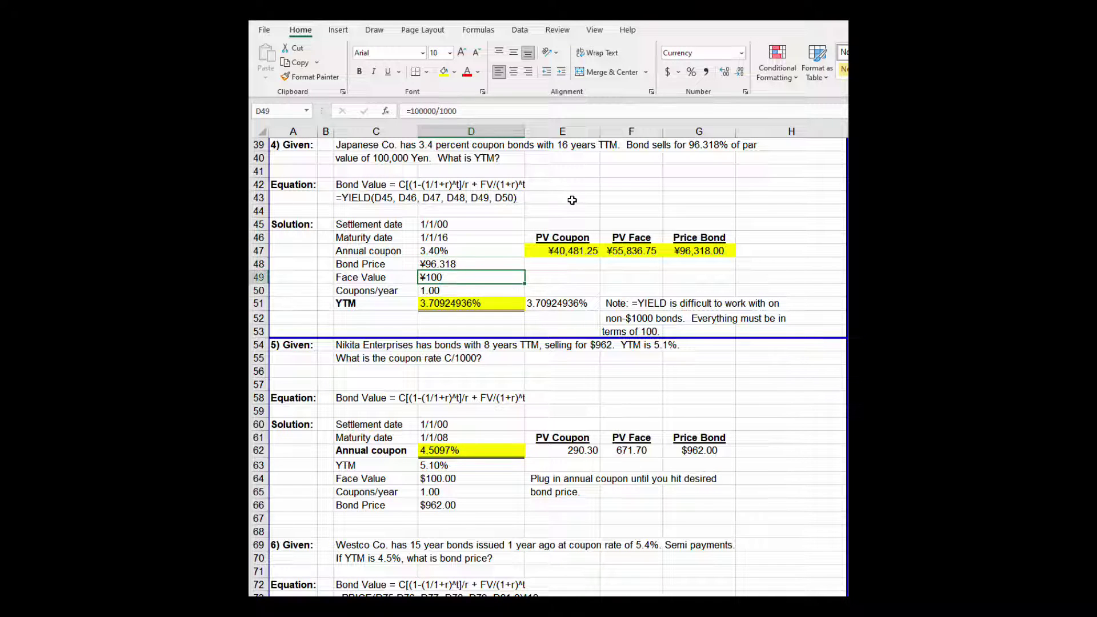
{"action": "key", "text": "Down"}
{"action": "key", "text": "Right"}
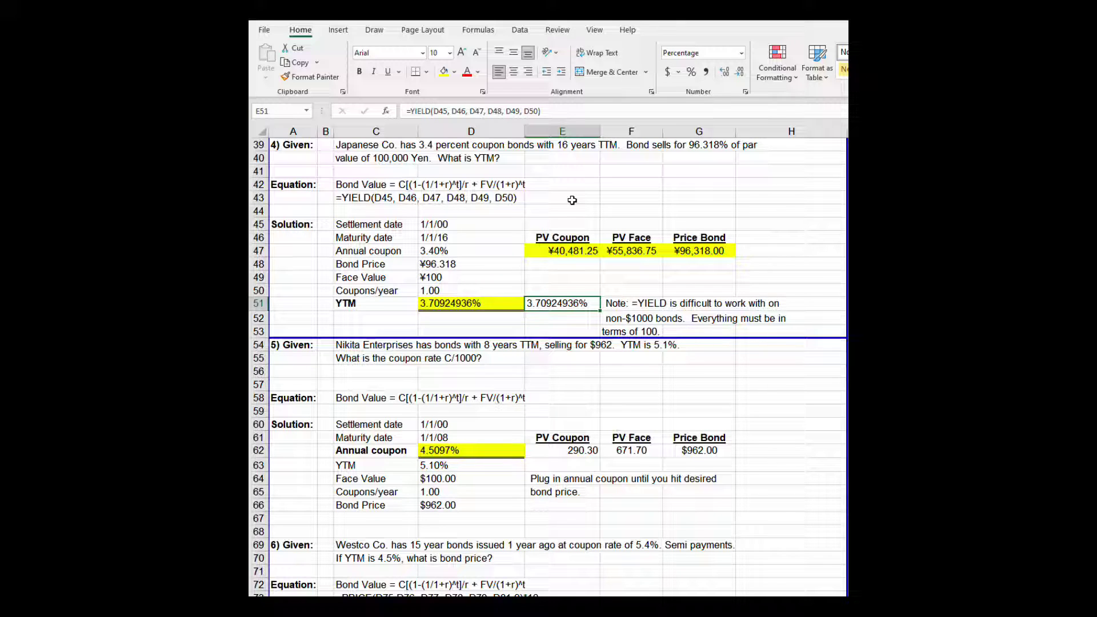
Trace problem 4's YIELD arguments from the settlement date in D45 through coupons per year in D50, returning to the formula in E51
{"action": "key", "text": "Left"}
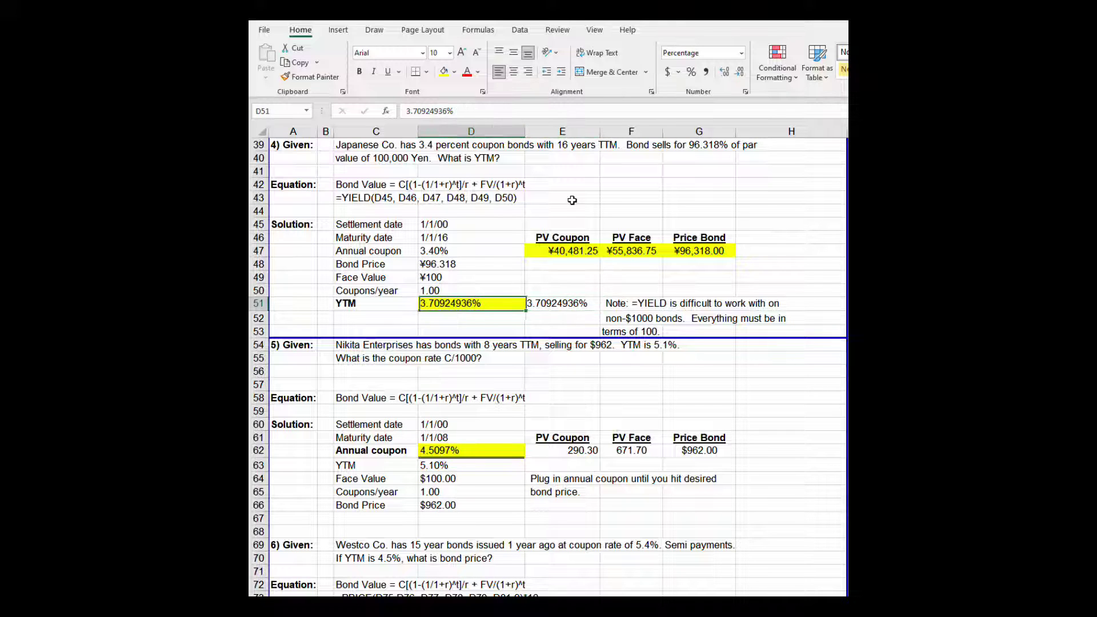
{"action": "key", "text": "Up"}
{"action": "key", "text": "Up"}
{"action": "key", "text": "Up"}
{"action": "key", "text": "Up"}
{"action": "key", "text": "Up"}
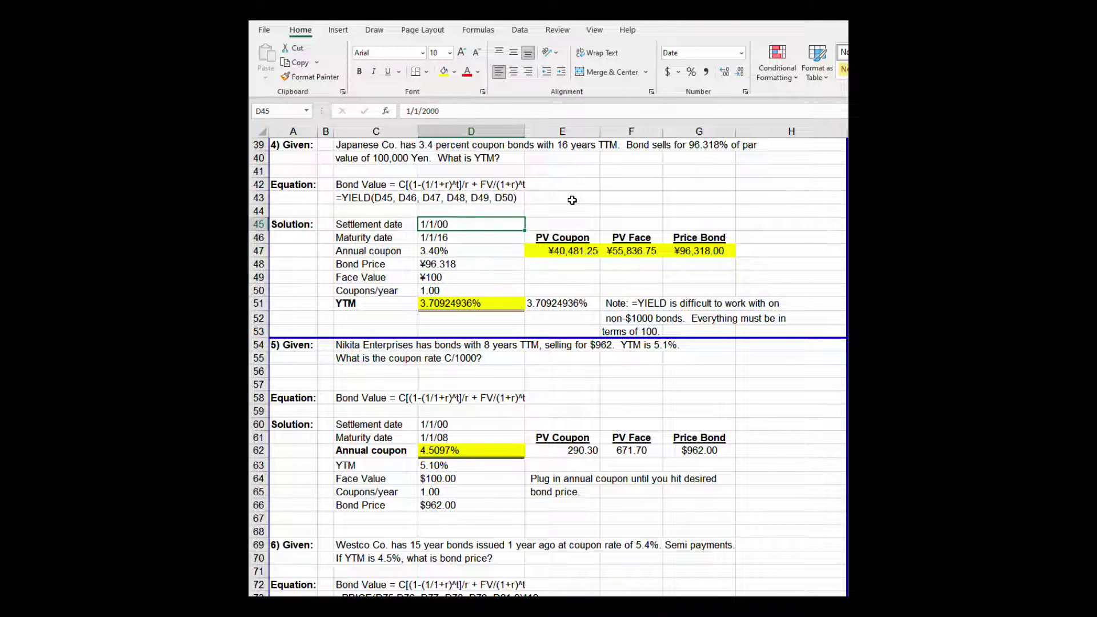
{"action": "key", "text": "Up"}
{"action": "key", "text": "Down"}
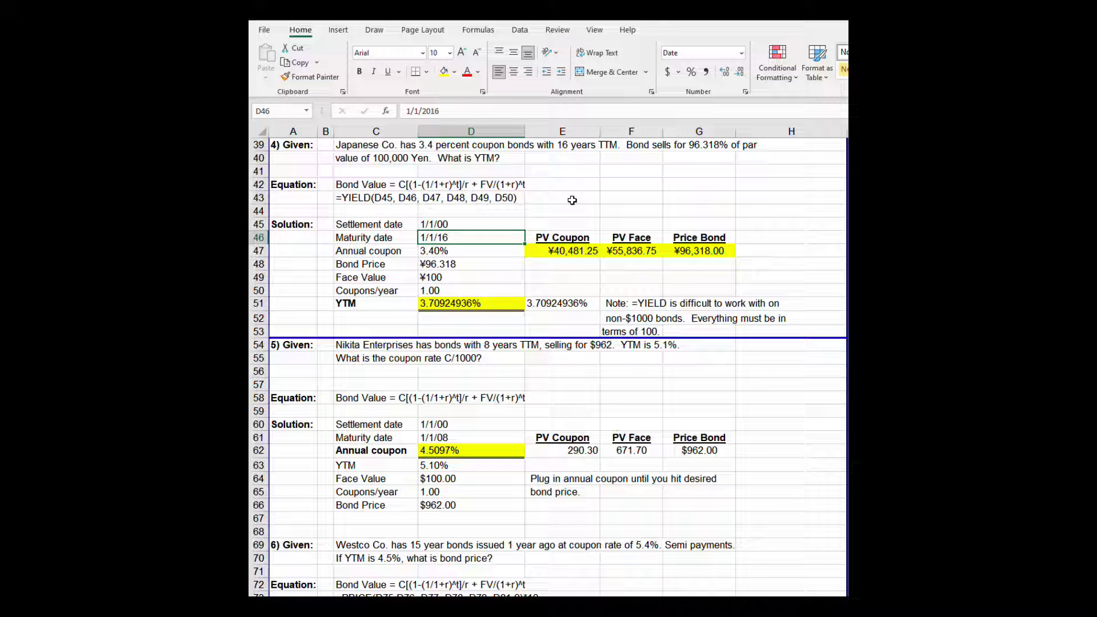
{"action": "key", "text": "Down"}
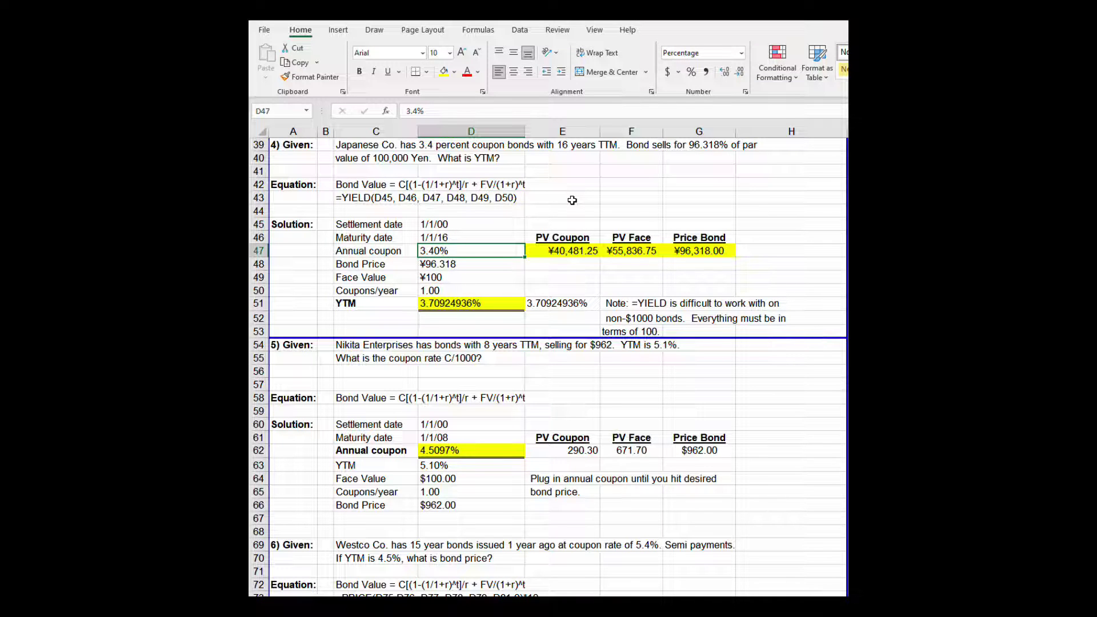
{"action": "key", "text": "Down"}
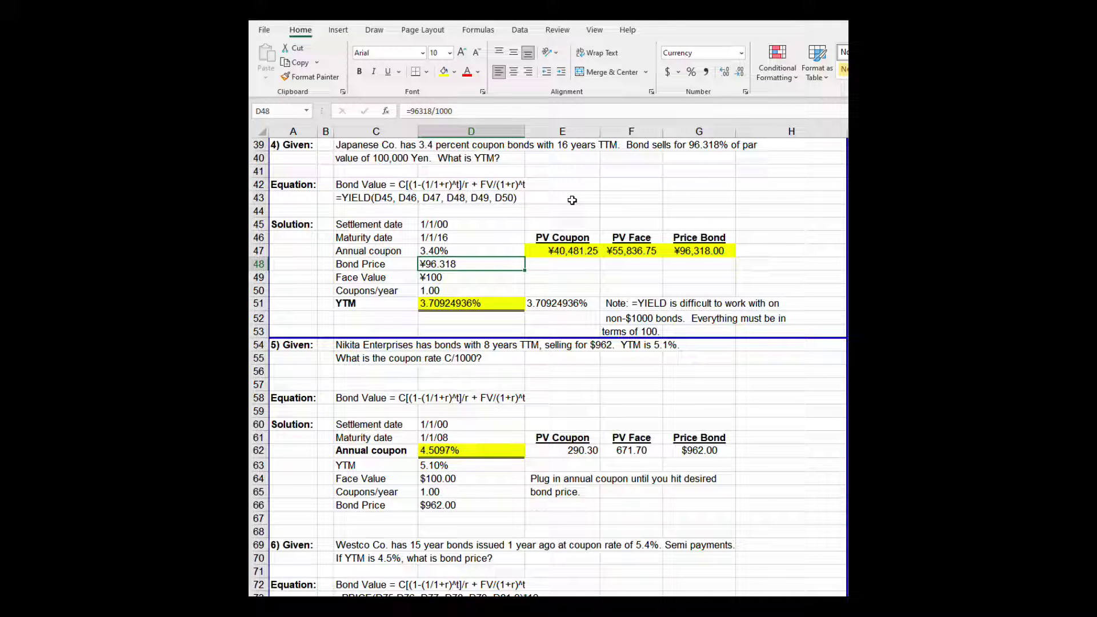
{"action": "key", "text": "Down"}
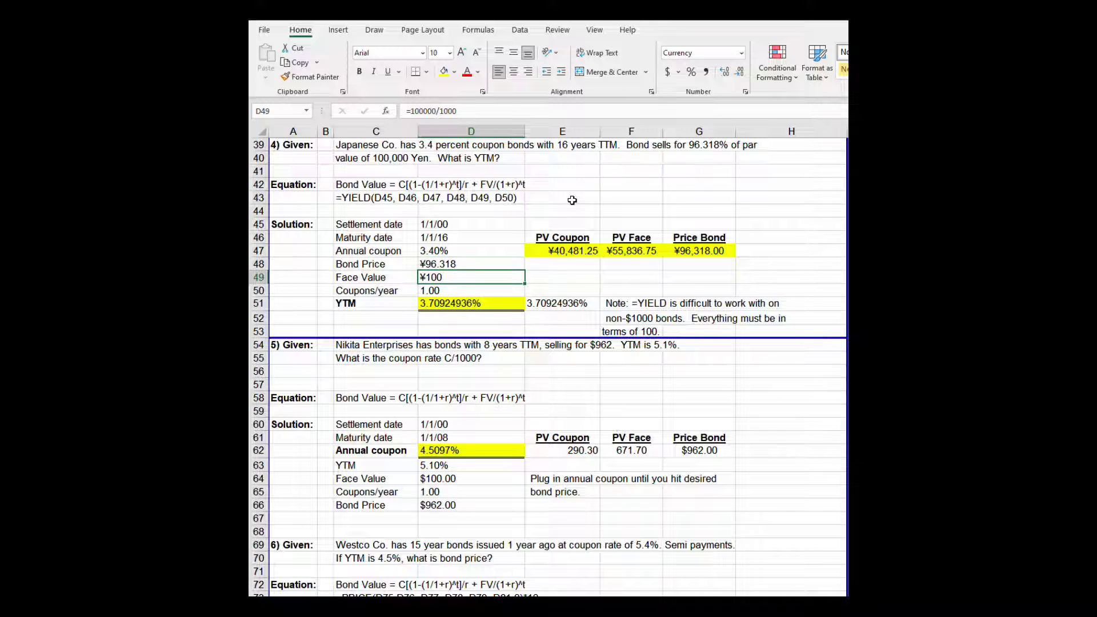
{"action": "key", "text": "Down"}
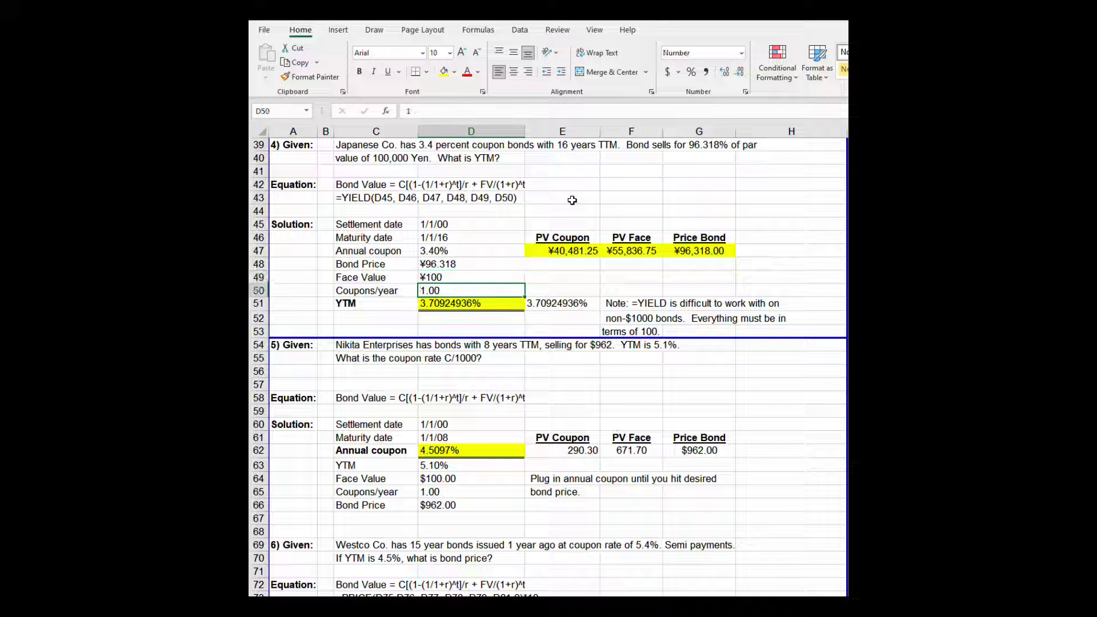
{"action": "key", "text": "Right"}
{"action": "key", "text": "Down"}
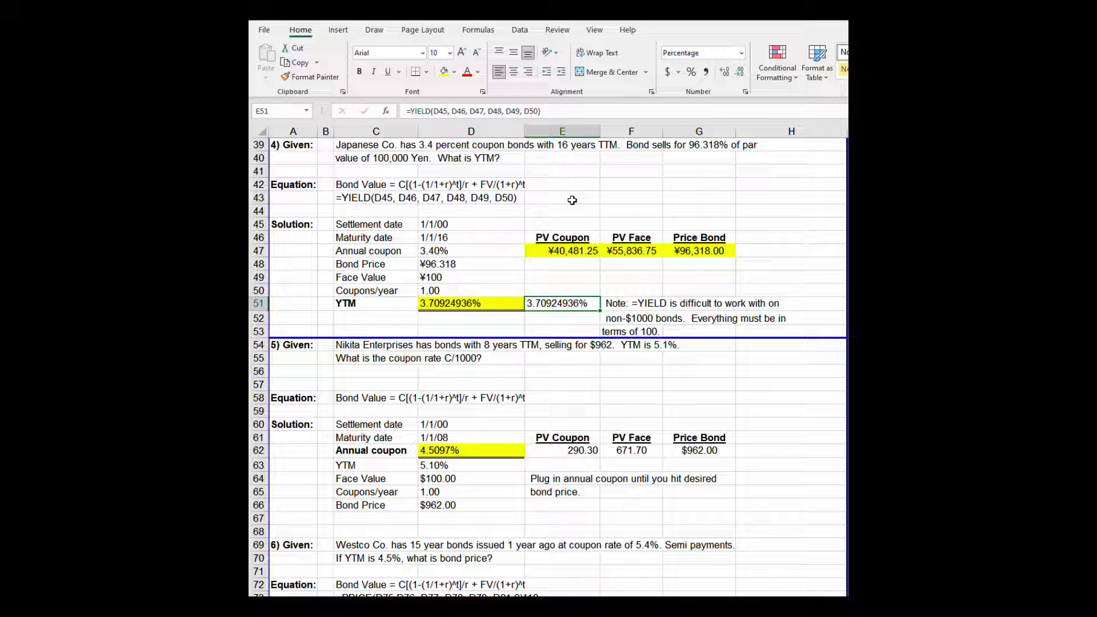
Bring problem 5 fully into view and read its given statement and coupon rate question in C54:C55
{"action": "key", "text": "Down"}
{"action": "key", "text": "Down"}
{"action": "key", "text": "Down"}
{"action": "key", "text": "Down"}
{"action": "key", "text": "Down"}
{"action": "key", "text": "Down"}
{"action": "key", "text": "Down"}
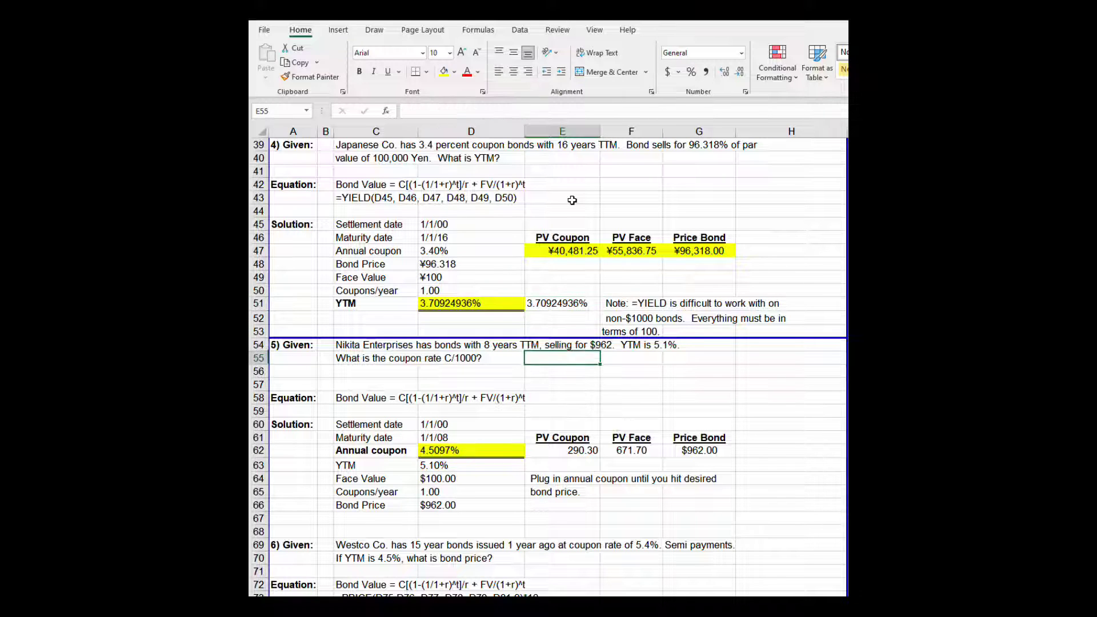
{"action": "key", "text": "Down"}
{"action": "key", "text": "Down"}
{"action": "key", "text": "Down"}
{"action": "key", "text": "Down"}
{"action": "key", "text": "Down"}
{"action": "key", "text": "Down"}
{"action": "key", "text": "Down"}
{"action": "key", "text": "Down"}
{"action": "key", "text": "Down"}
{"action": "key", "text": "Down"}
{"action": "key", "text": "Down"}
{"action": "key", "text": "Down"}
{"action": "key", "text": "Down"}
{"action": "key", "text": "Down"}
{"action": "key", "text": "Down"}
{"action": "key", "text": "Down"}
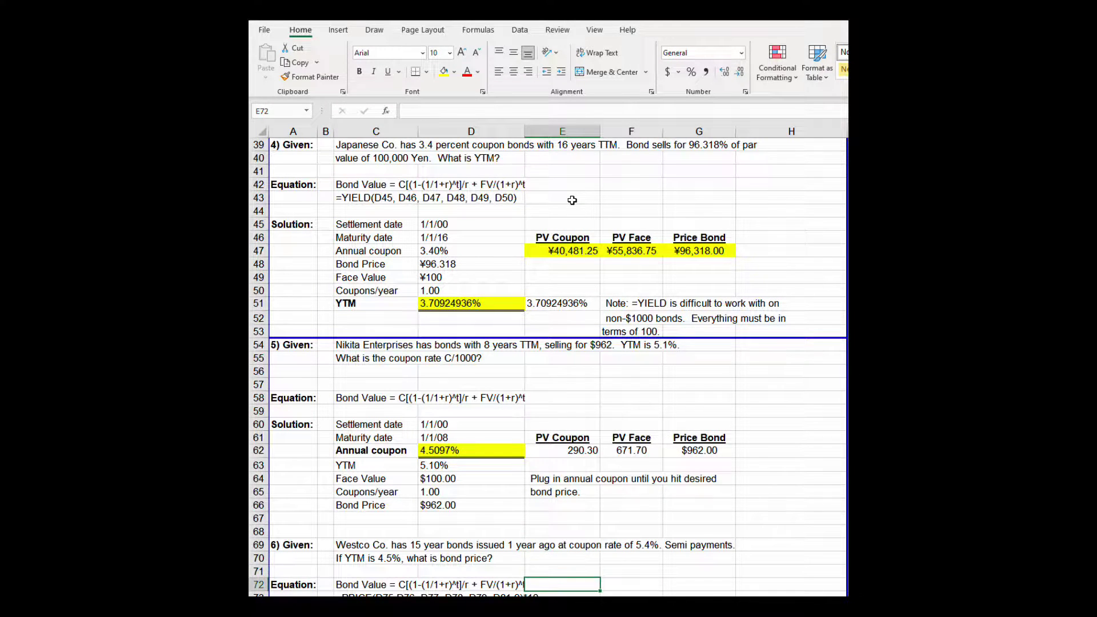
{"action": "key", "text": "Down"}
{"action": "key", "text": "Down"}
{"action": "key", "text": "Down"}
{"action": "key", "text": "Down"}
{"action": "key", "text": "Down"}
{"action": "key", "text": "Down"}
{"action": "key", "text": "Up"}
{"action": "key", "text": "Up"}
{"action": "key", "text": "Up"}
{"action": "key", "text": "Up"}
{"action": "key", "text": "Up"}
{"action": "key", "text": "Up"}
{"action": "key", "text": "Up"}
{"action": "key", "text": "Up"}
{"action": "key", "text": "Up"}
{"action": "key", "text": "Up"}
{"action": "key", "text": "Up"}
{"action": "key", "text": "Up"}
{"action": "key", "text": "Up"}
{"action": "key", "text": "Up"}
{"action": "key", "text": "Up"}
{"action": "key", "text": "Up"}
{"action": "key", "text": "Up"}
{"action": "key", "text": "Up"}
{"action": "key", "text": "Up"}
{"action": "key", "text": "Up"}
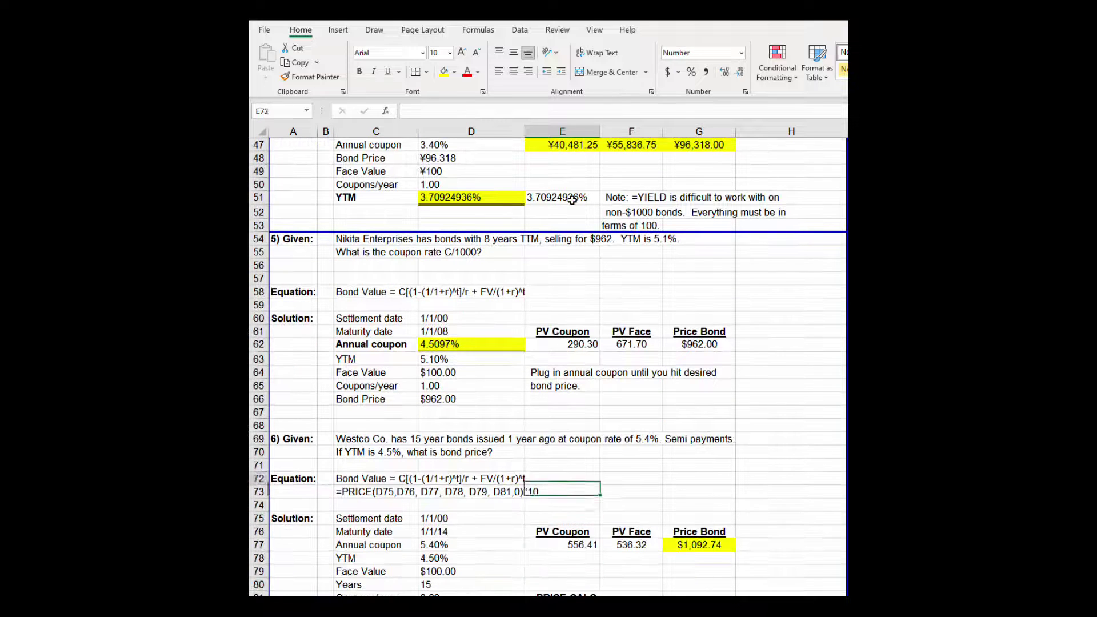
{"action": "key", "text": "Up"}
{"action": "key", "text": "Up"}
{"action": "key", "text": "Up"}
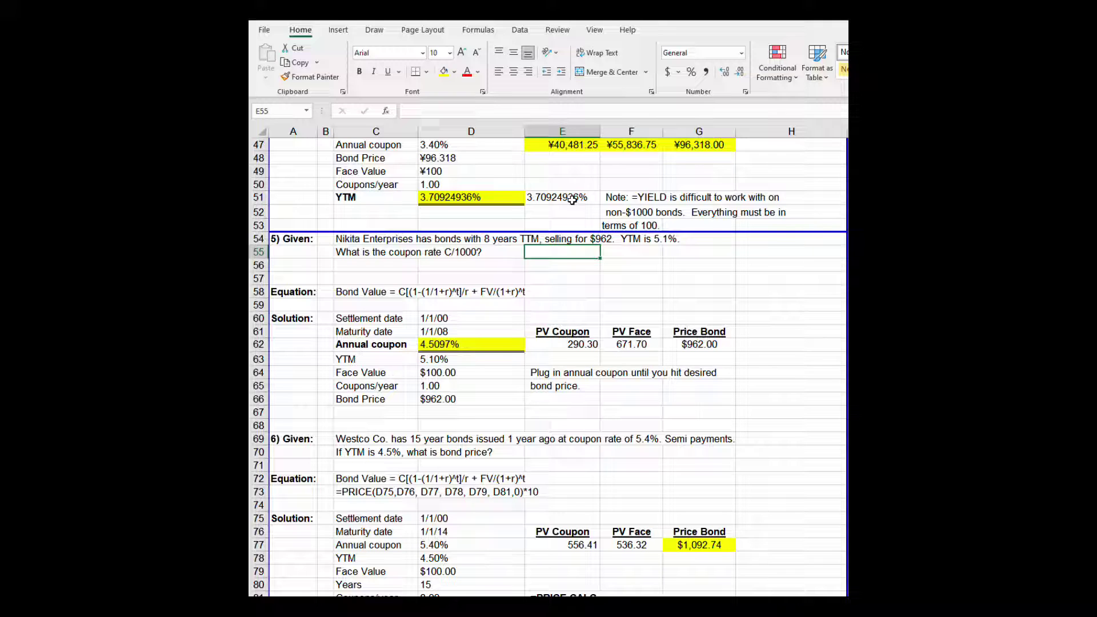
{"action": "key", "text": "Left"}
{"action": "key", "text": "Left"}
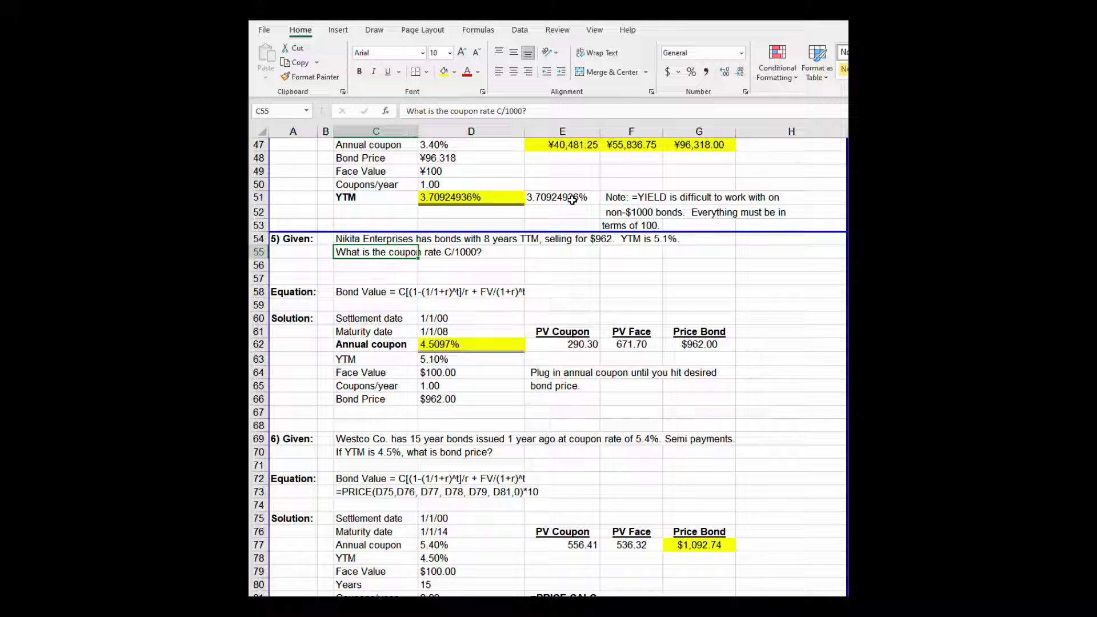
Review problem 5's bond value equation in C58, the annual coupon entry in D62 and the PV Coupon formula in E62
{"action": "key", "text": "Down"}
{"action": "key", "text": "Down"}
{"action": "key", "text": "Down"}
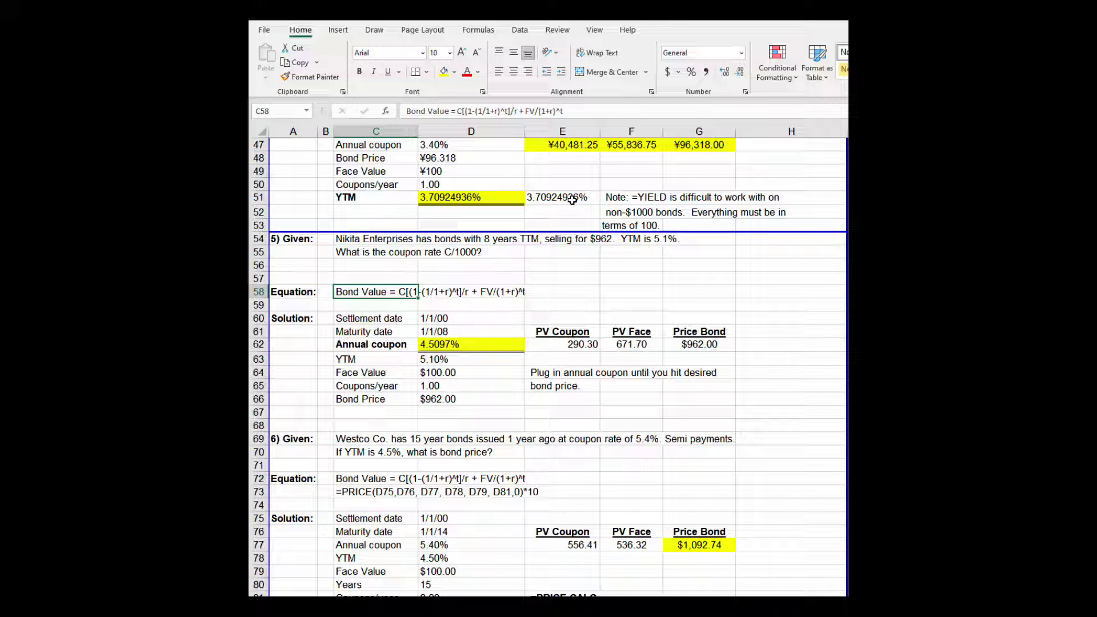
{"action": "key", "text": "Down"}
{"action": "key", "text": "Down"}
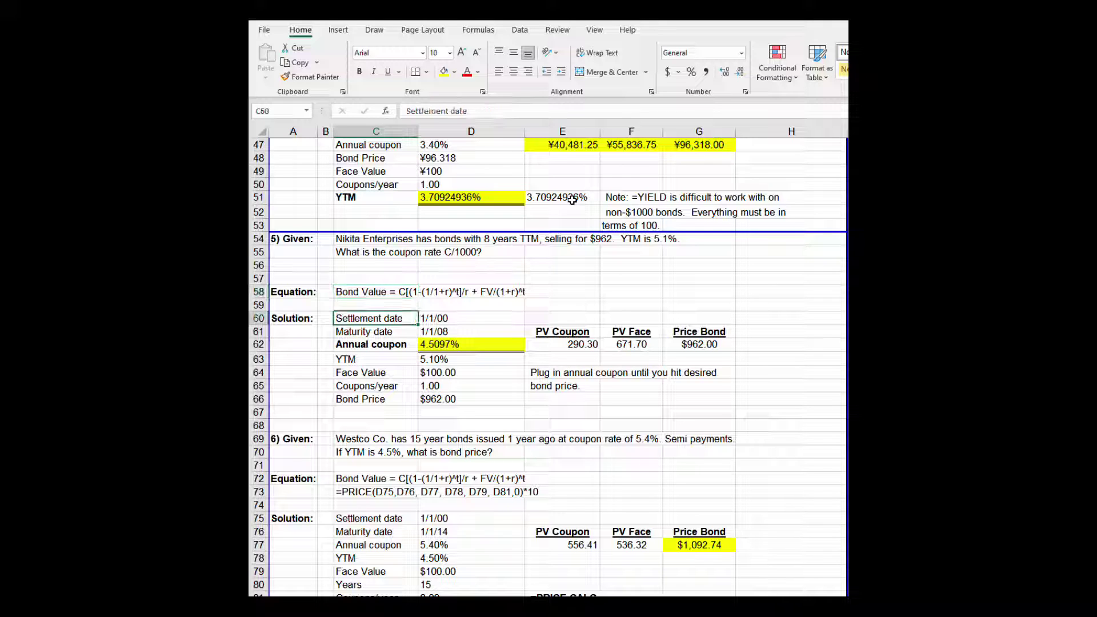
{"action": "key", "text": "Right"}
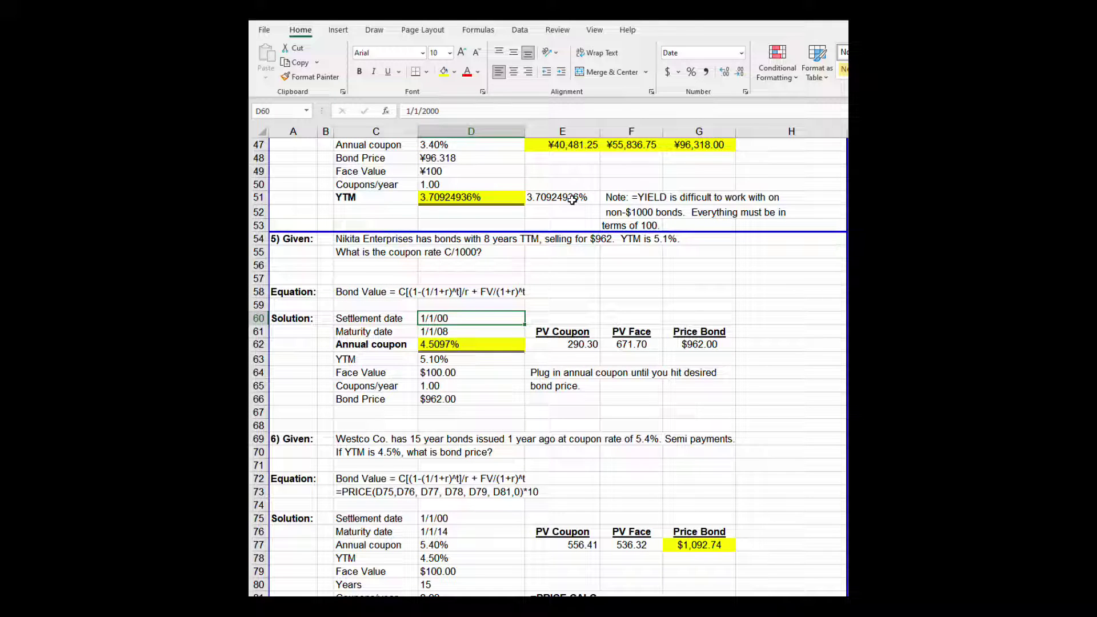
{"action": "key", "text": "Down"}
{"action": "key", "text": "Down"}
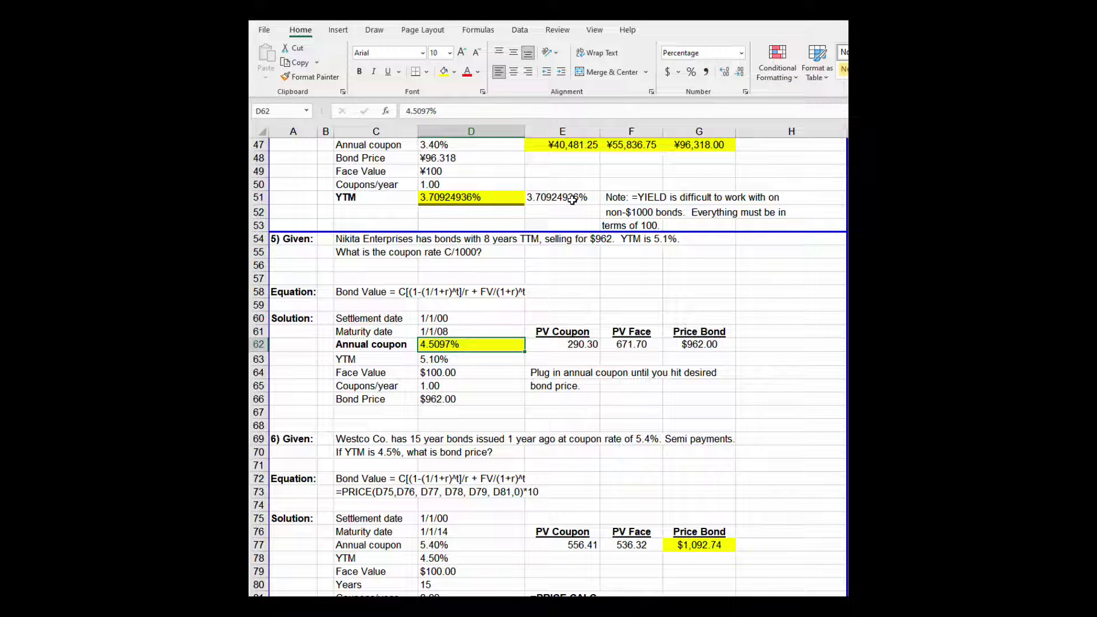
{"action": "key", "text": "Right"}
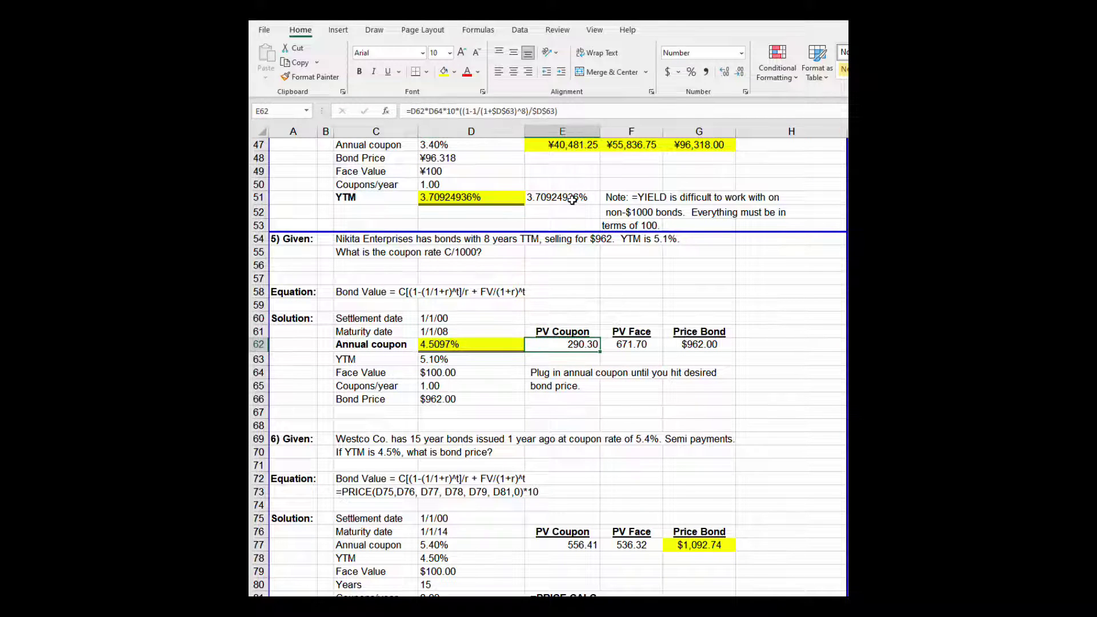
Examine problem 5's solution entries in column D, from the settlement date in D60 to the bond price in D66
{"action": "key", "text": "Left"}
{"action": "key", "text": "Up"}
{"action": "key", "text": "Up"}
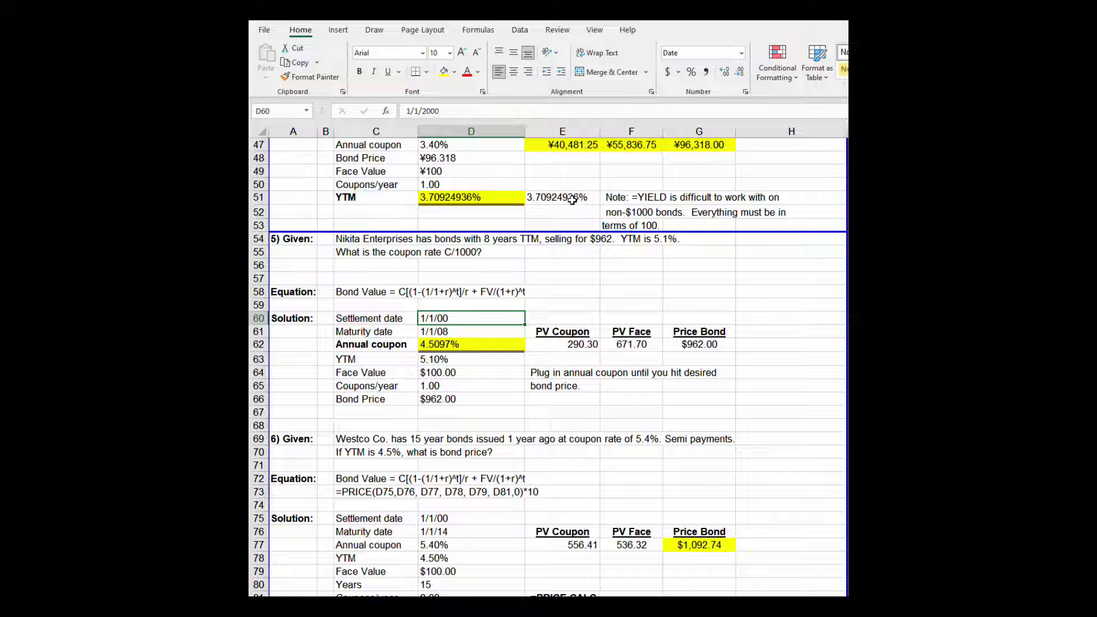
{"action": "key", "text": "Down"}
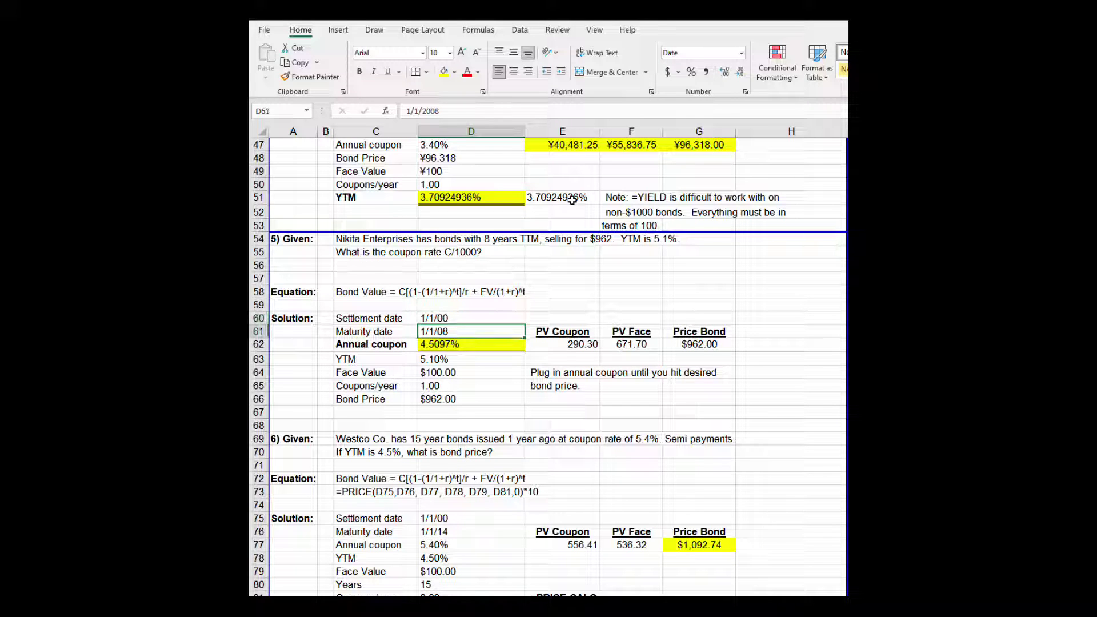
{"action": "key", "text": "Down"}
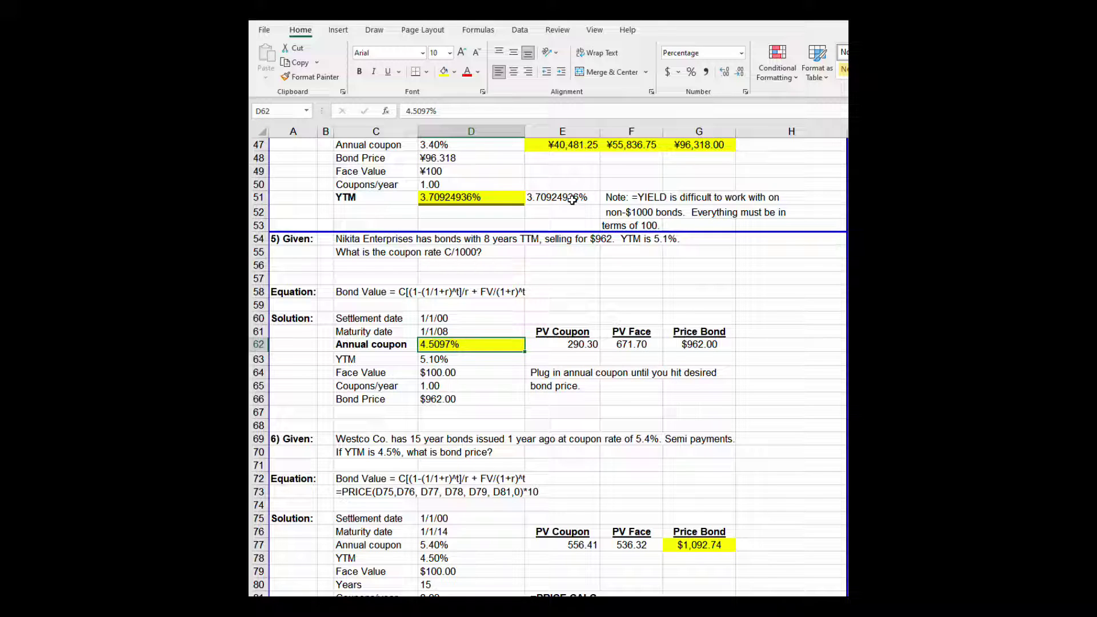
{"action": "key", "text": "Down"}
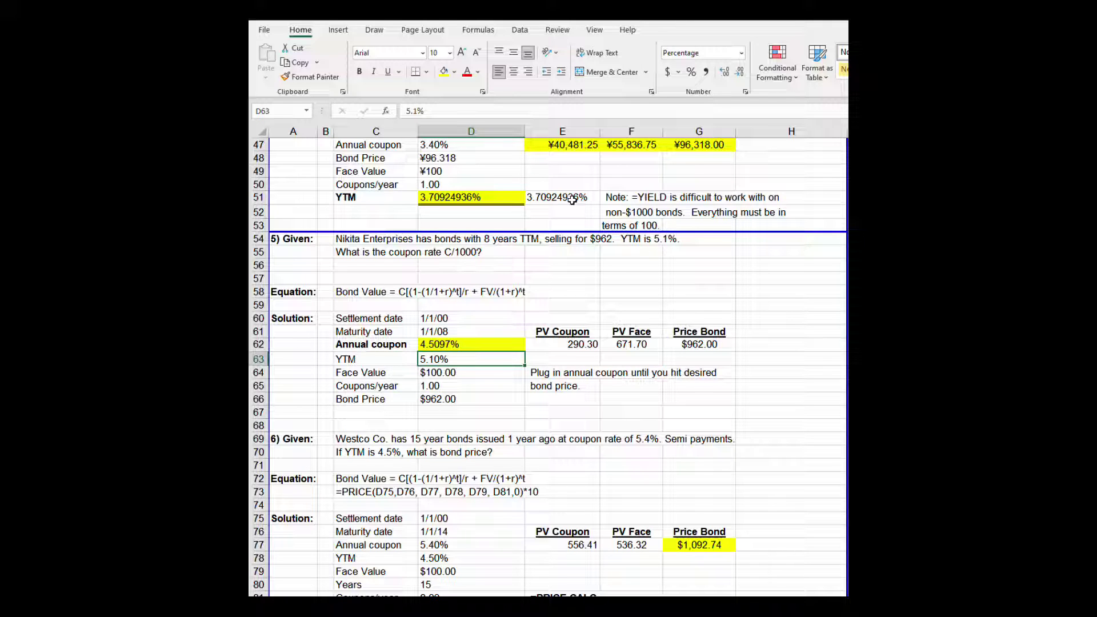
{"action": "key", "text": "Down"}
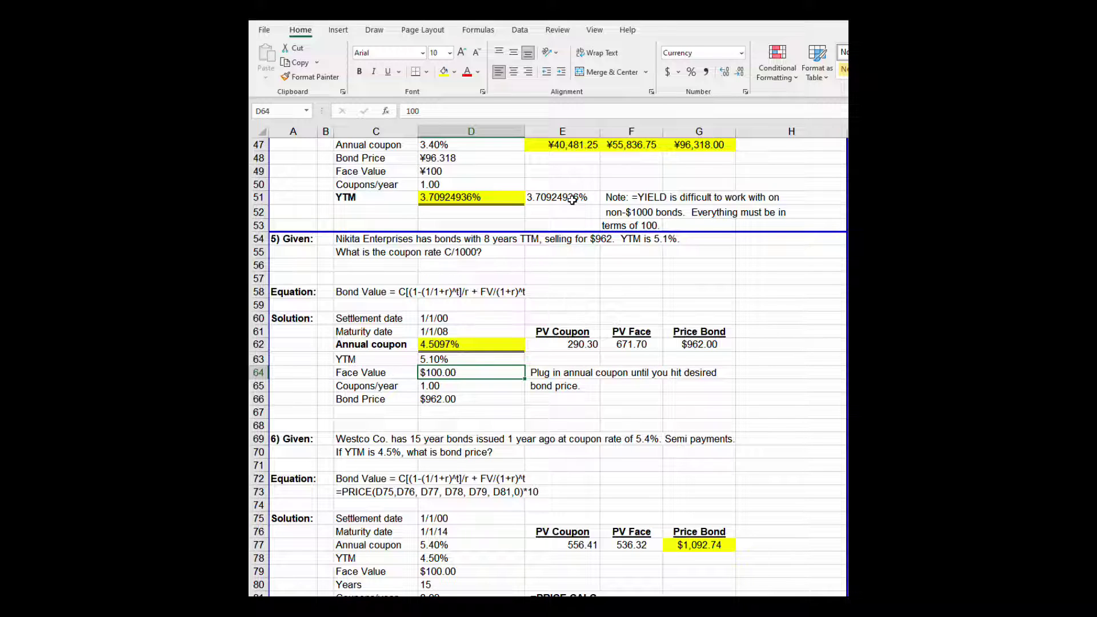
{"action": "key", "text": "Down"}
{"action": "key", "text": "Down"}
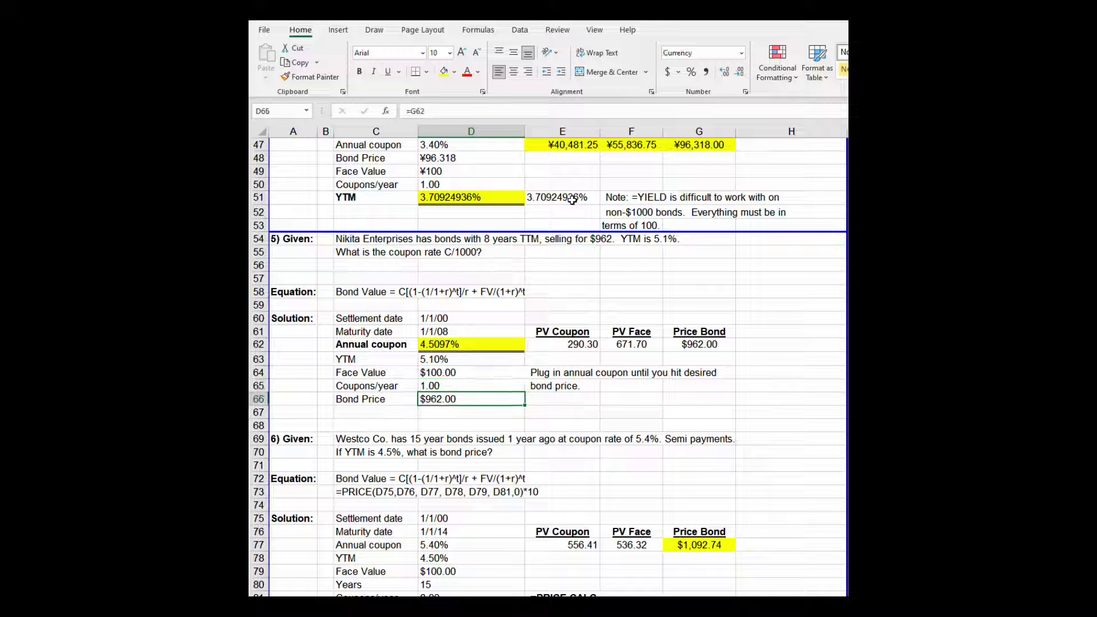
Compare problem 5's PV Coupon formula in E62 with the PV Face formula in F62
{"action": "key", "text": "Up"}
{"action": "key", "text": "Up"}
{"action": "key", "text": "Up"}
{"action": "key", "text": "Up"}
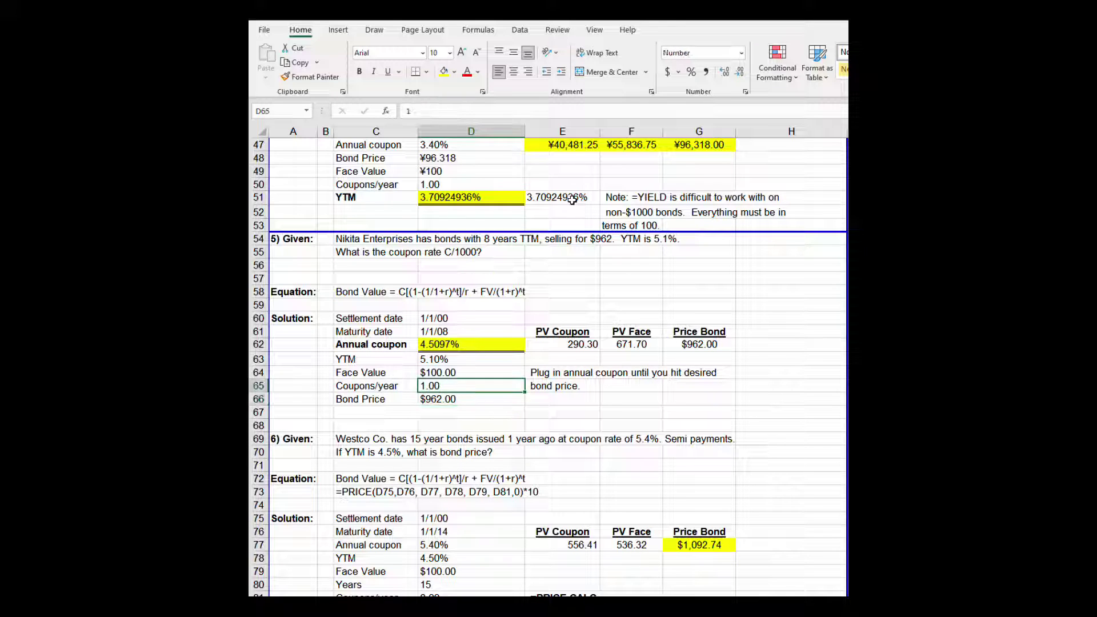
{"action": "key", "text": "Right"}
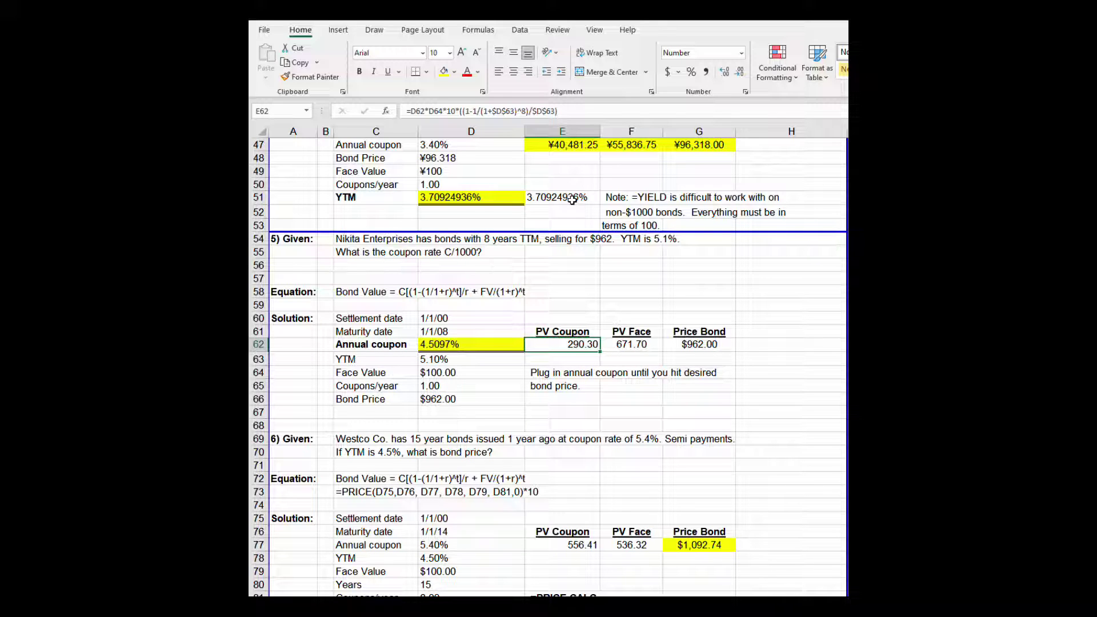
{"action": "key", "text": "Right"}
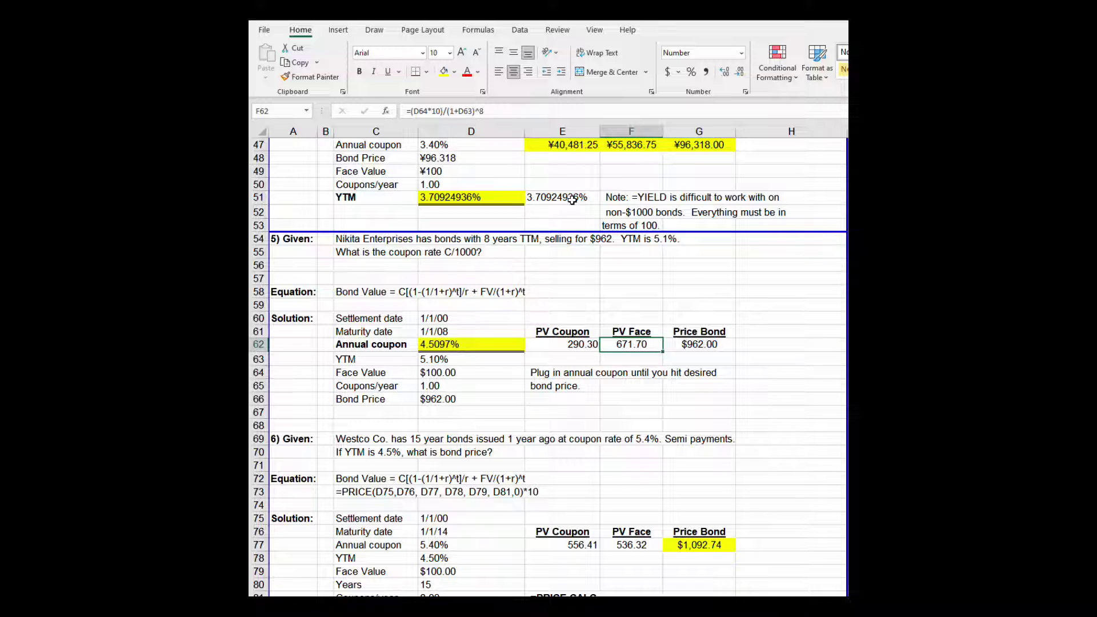
{"action": "key", "text": "Left"}
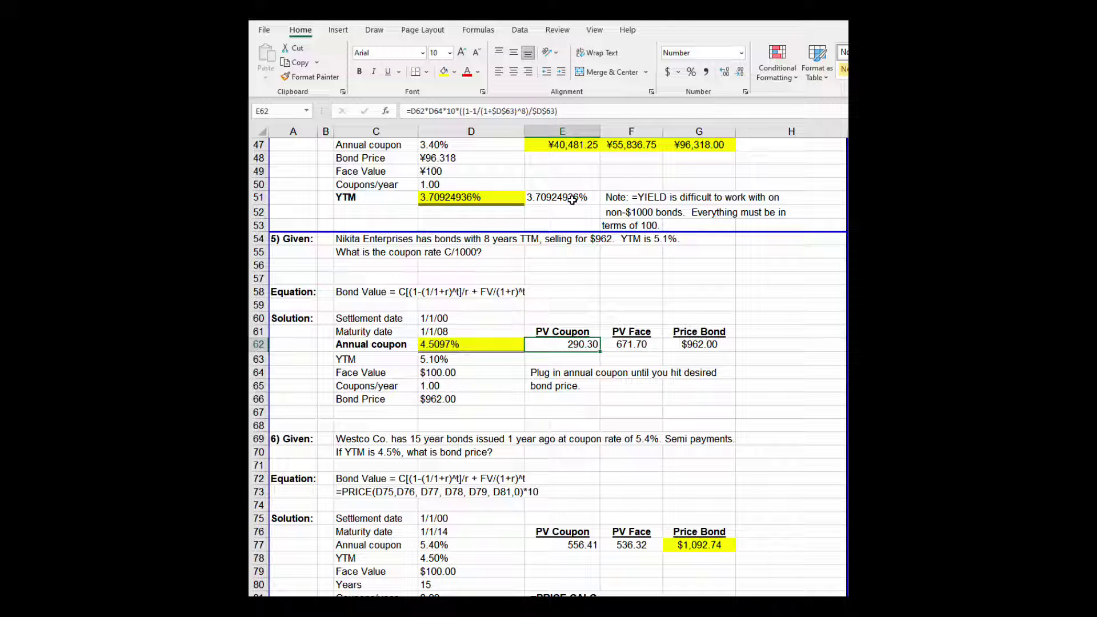
{"action": "key", "text": "Right"}
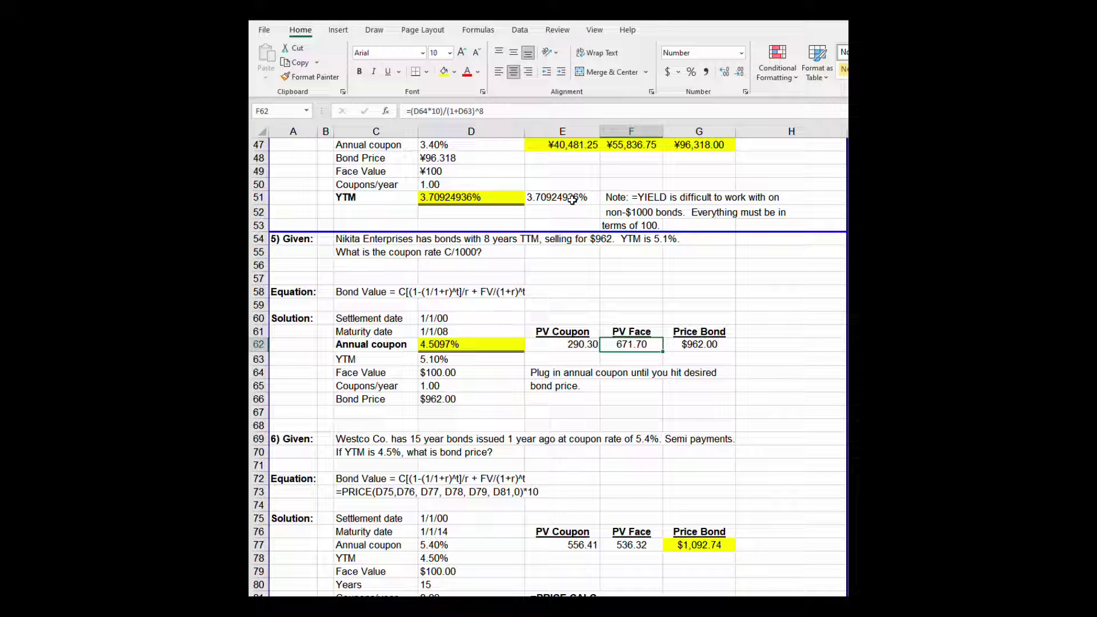
Read the note in E64 about plugging in the annual coupon, and return to the PV Face formula in F62
{"action": "key", "text": "Down"}
{"action": "key", "text": "Down"}
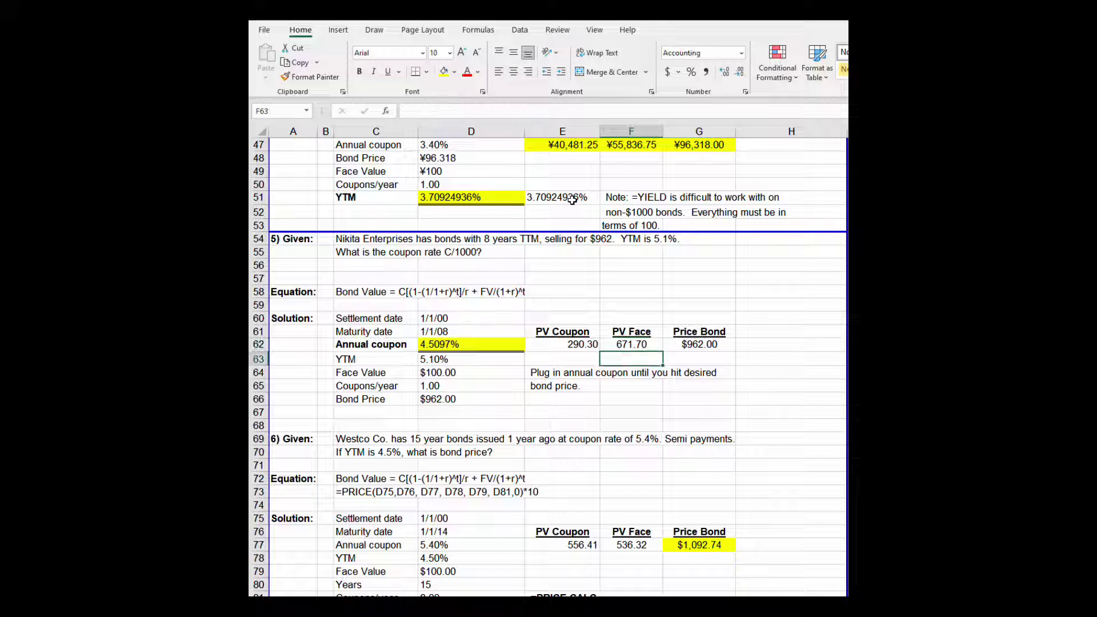
{"action": "key", "text": "Left"}
{"action": "key", "text": "Left"}
{"action": "key", "text": "Right"}
{"action": "key", "text": "Right"}
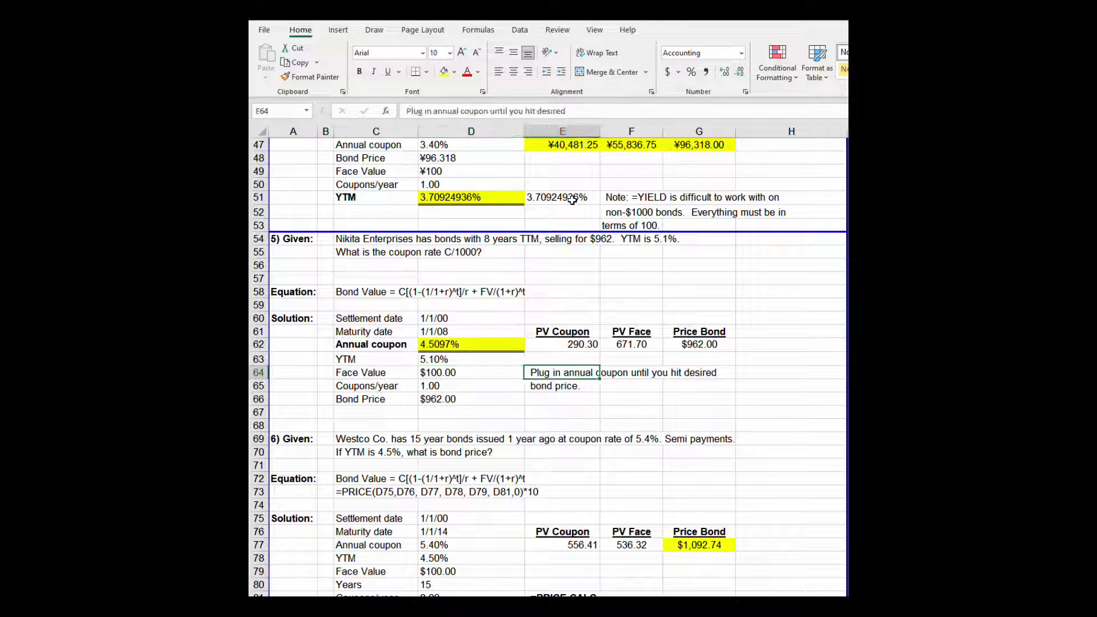
{"action": "key", "text": "Up"}
{"action": "key", "text": "Up"}
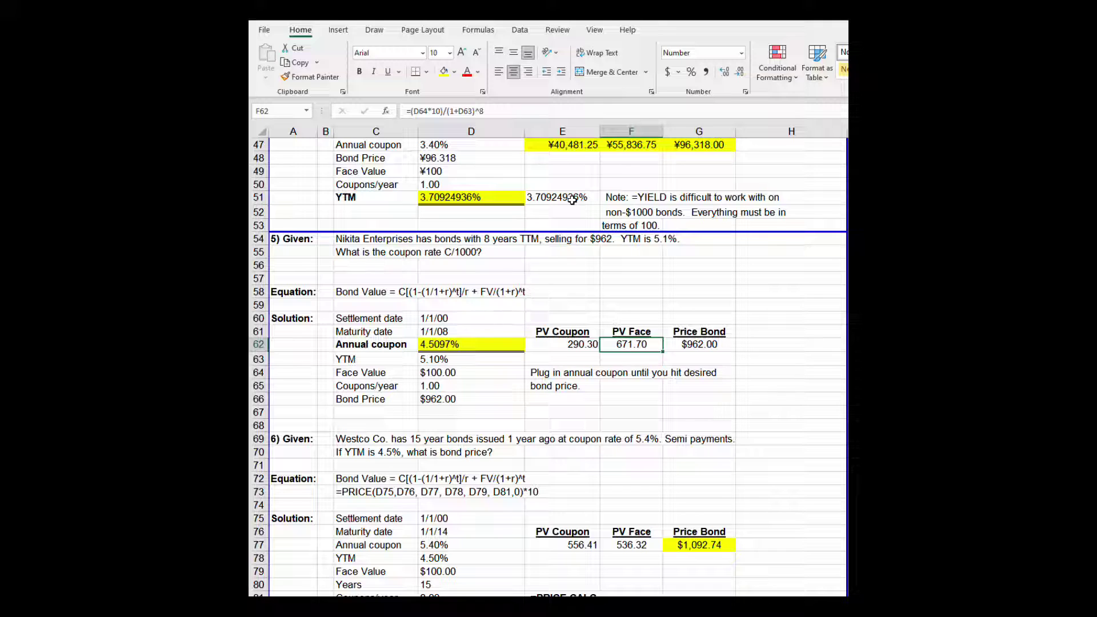
Inspect problem 5's Price Bond formula in G62 and the annual coupon entry in D62 that drives it
{"action": "key", "text": "Right"}
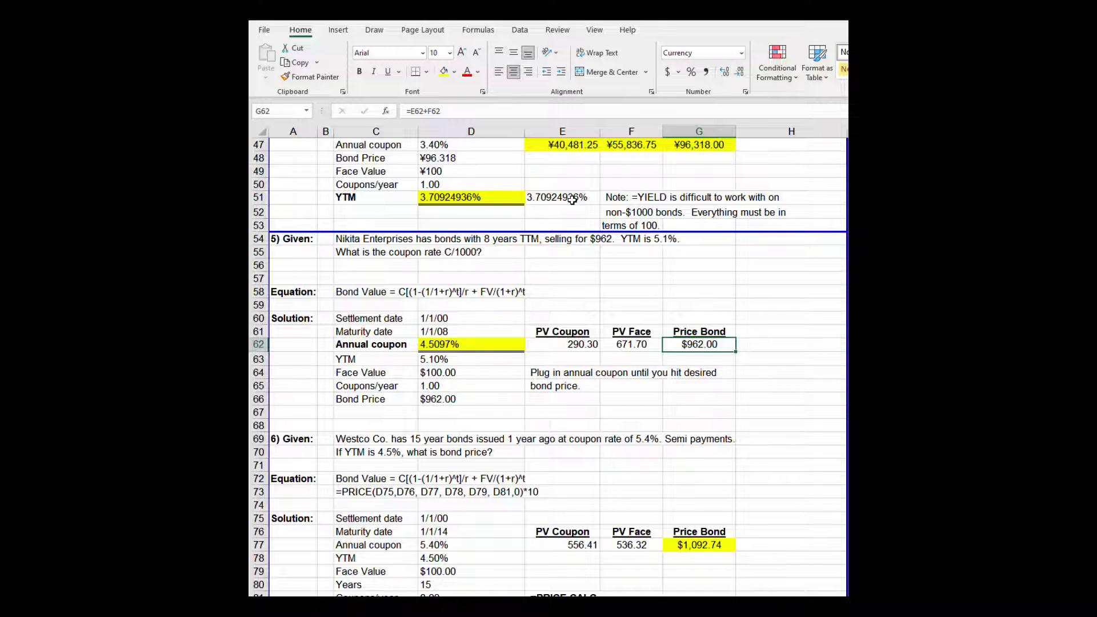
{"action": "key", "text": "Left"}
{"action": "key", "text": "Left"}
{"action": "key", "text": "Left"}
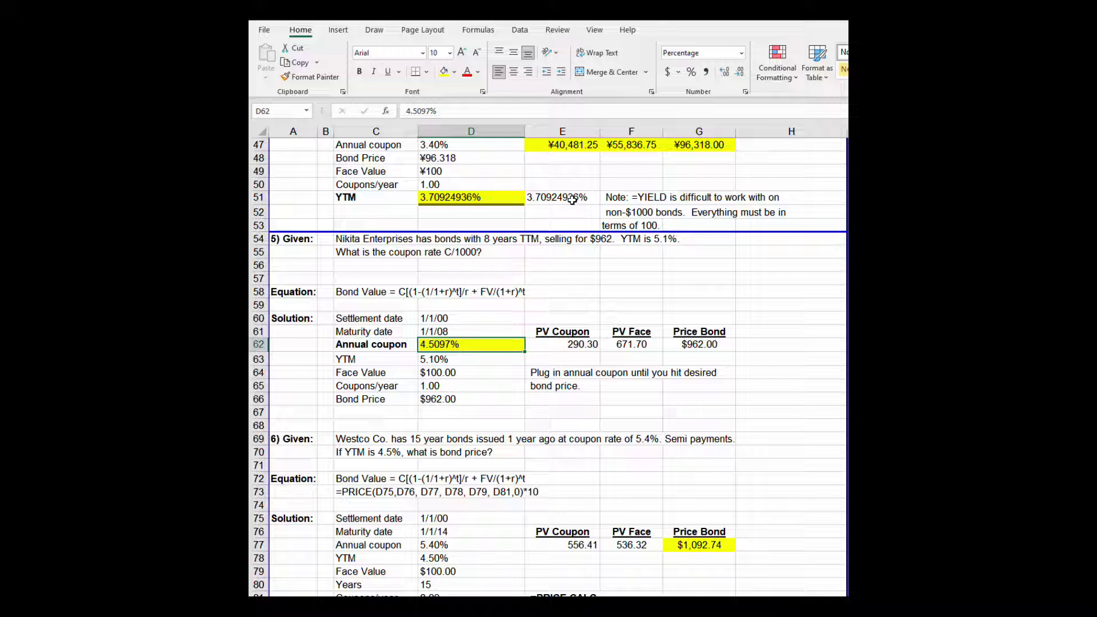
Move on to problem 6 and read its given bond details in C69
{"action": "key", "text": "Left"}
{"action": "key", "text": "Down"}
{"action": "key", "text": "Down"}
{"action": "key", "text": "Down"}
{"action": "key", "text": "Down"}
{"action": "key", "text": "Down"}
{"action": "key", "text": "Down"}
{"action": "key", "text": "Down"}
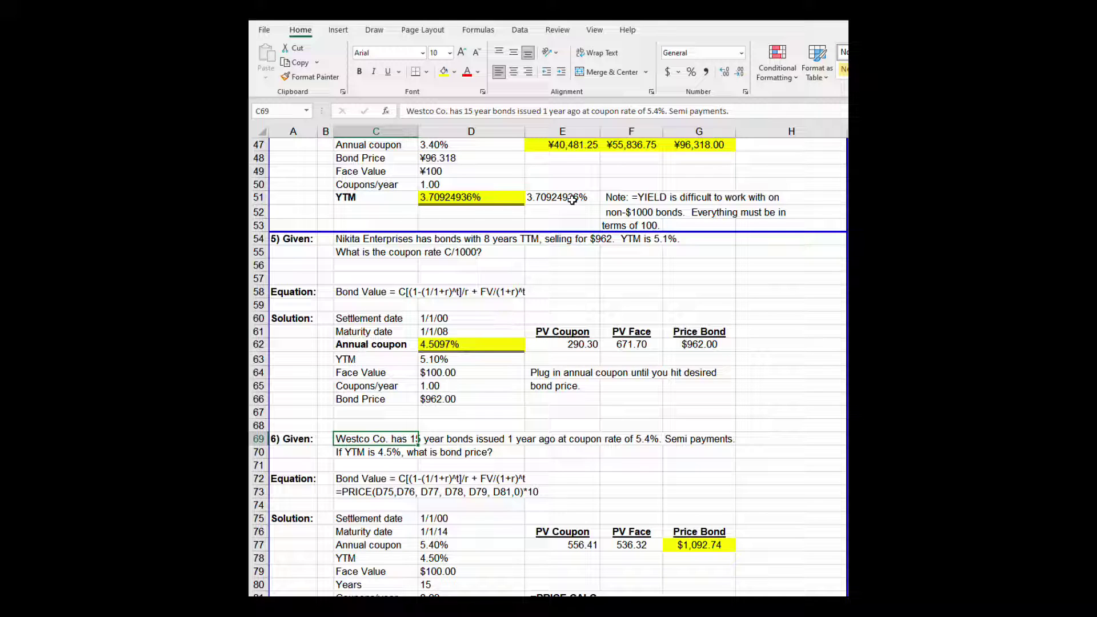
Read problem 6's question in C70, passing its equation rows to reach the Settlement date label in C75
{"action": "key", "text": "Down"}
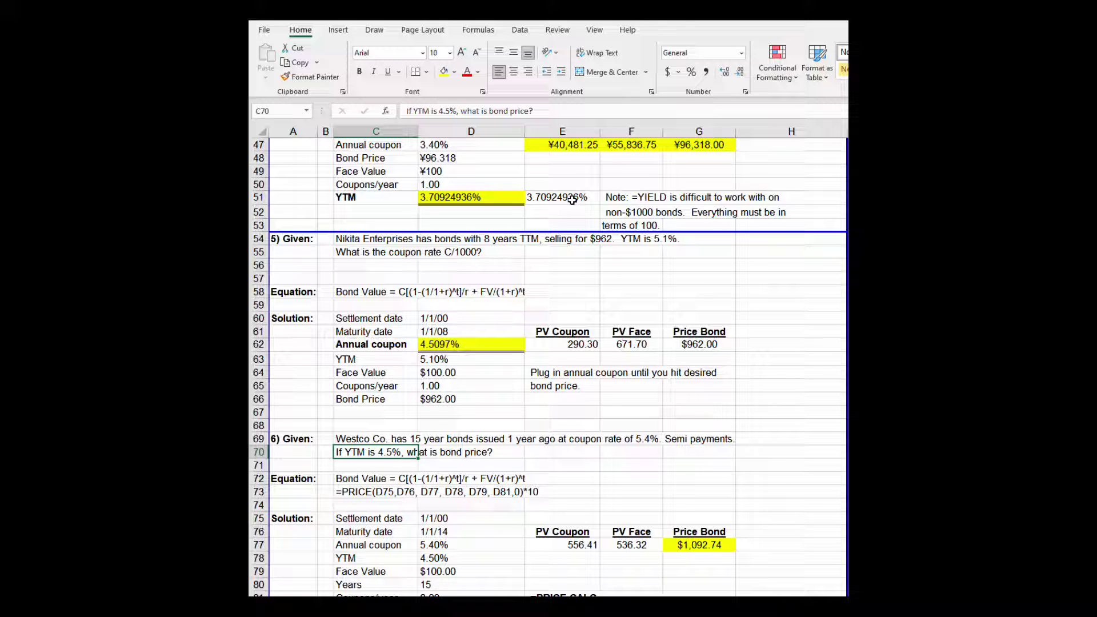
{"action": "key", "text": "Right"}
{"action": "key", "text": "Right"}
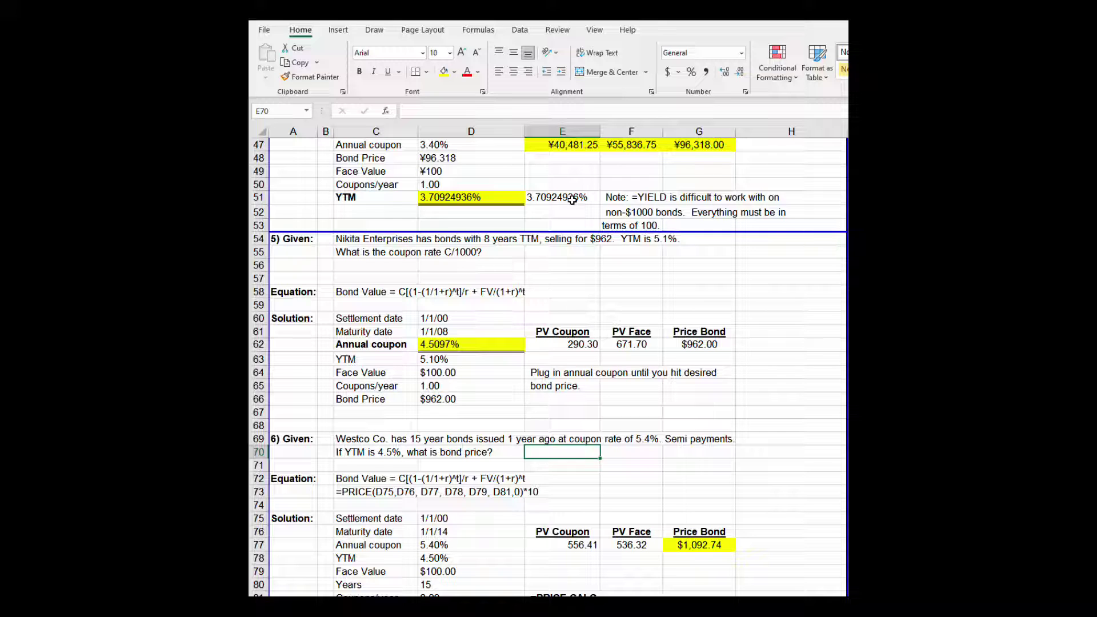
{"action": "key", "text": "Down"}
{"action": "key", "text": "Down"}
{"action": "key", "text": "Down"}
{"action": "key", "text": "Down"}
{"action": "key", "text": "Down"}
{"action": "key", "text": "Left"}
{"action": "key", "text": "Left"}
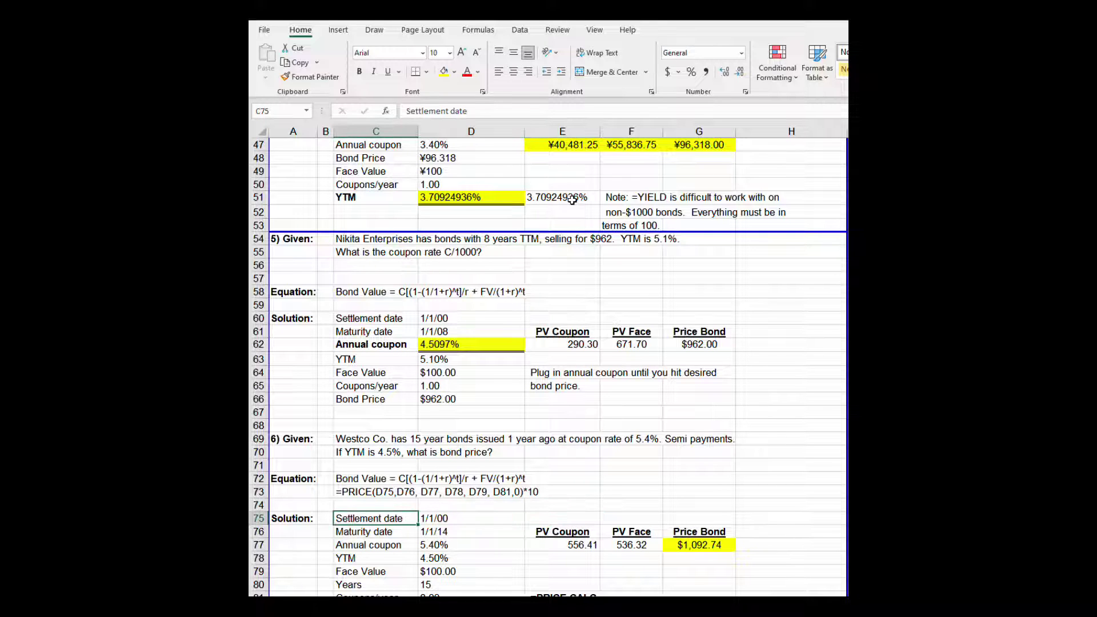
Look over problem 6's solution entries in column D from the settlement date downward, and return to D75
{"action": "key", "text": "Right"}
{"action": "key", "text": "Down"}
{"action": "key", "text": "Down"}
{"action": "key", "text": "Down"}
{"action": "key", "text": "Down"}
{"action": "key", "text": "Down"}
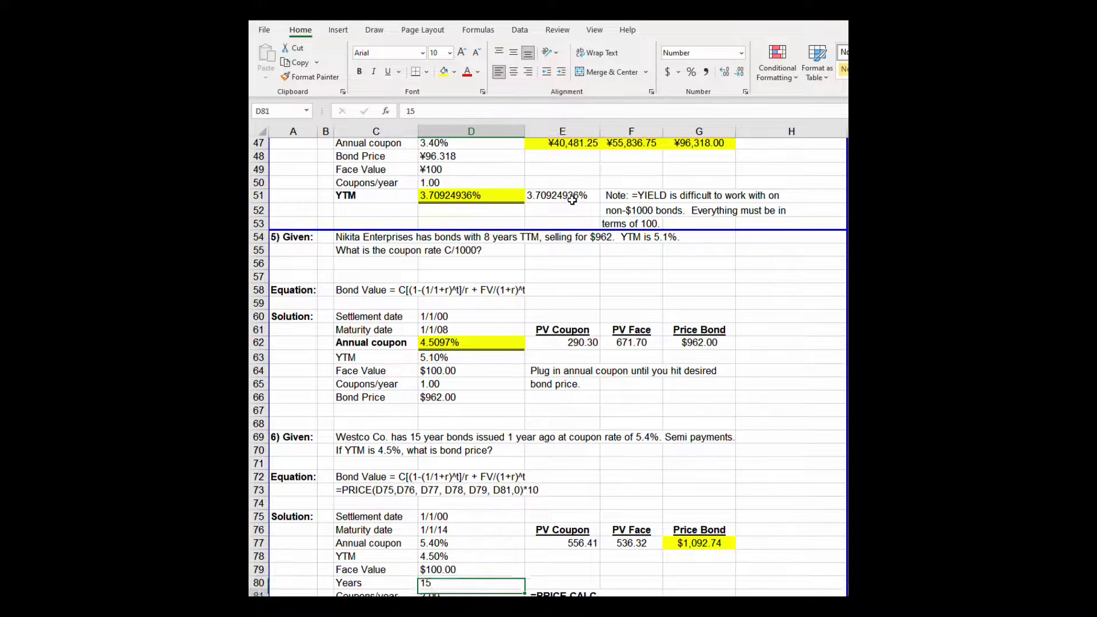
{"action": "key", "text": "Down"}
{"action": "key", "text": "Up"}
{"action": "key", "text": "Up"}
{"action": "key", "text": "Up"}
{"action": "key", "text": "Up"}
{"action": "key", "text": "Up"}
{"action": "key", "text": "Up"}
{"action": "key", "text": "Up"}
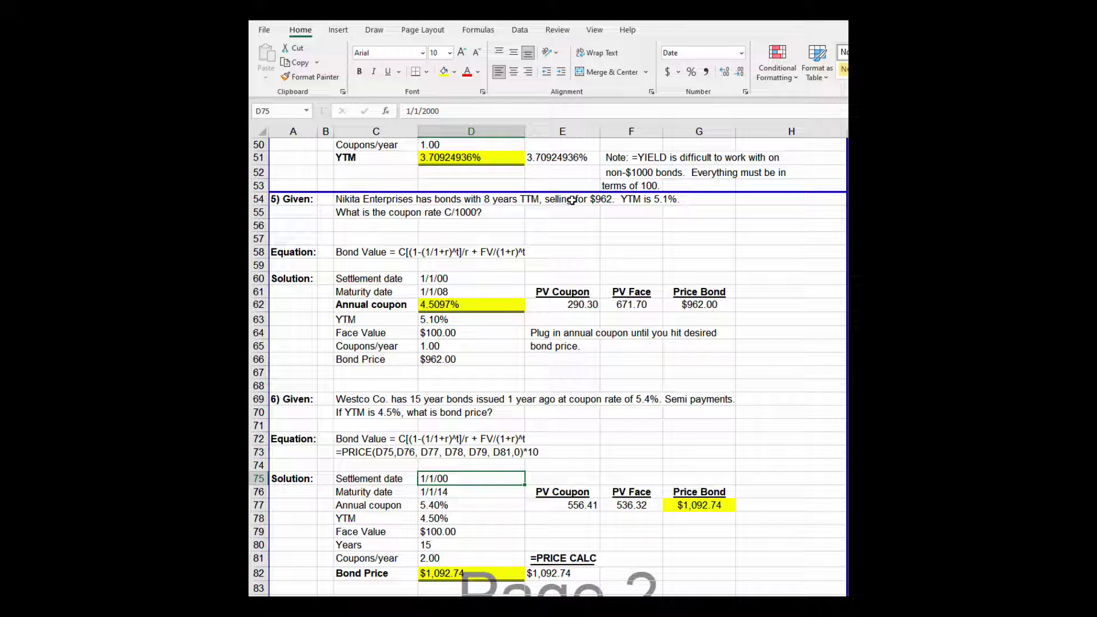
Review problem 6's bond value equation and PRICE formula in rows 72 and 73, returning to the settlement date in D75
{"action": "key", "text": "Up"}
{"action": "key", "text": "Up"}
{"action": "key", "text": "Up"}
{"action": "key", "text": "Right"}
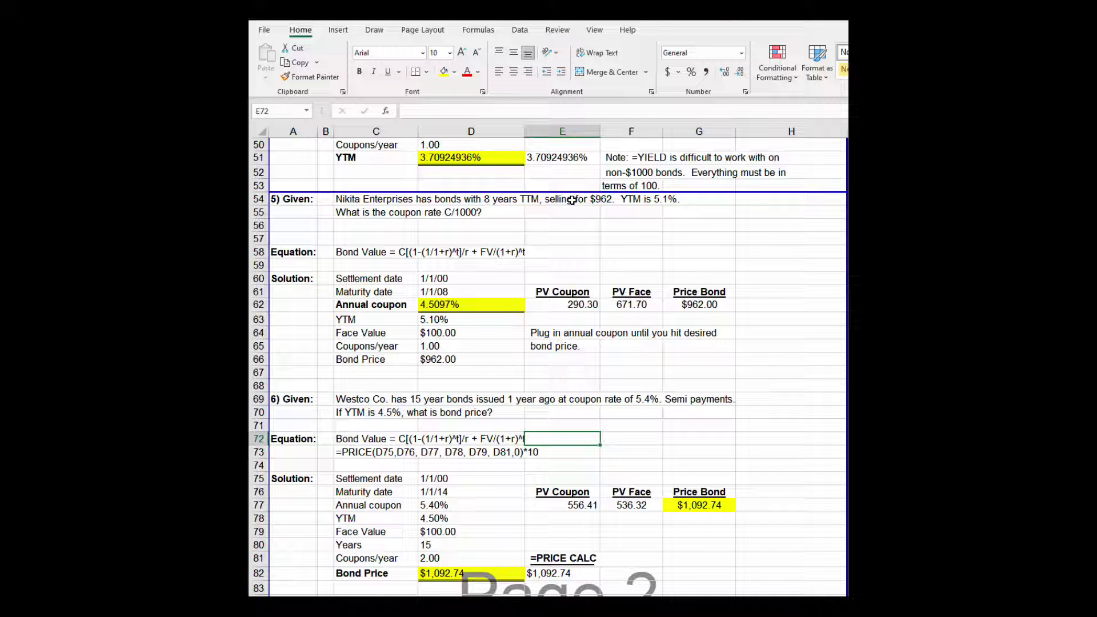
{"action": "key", "text": "Right"}
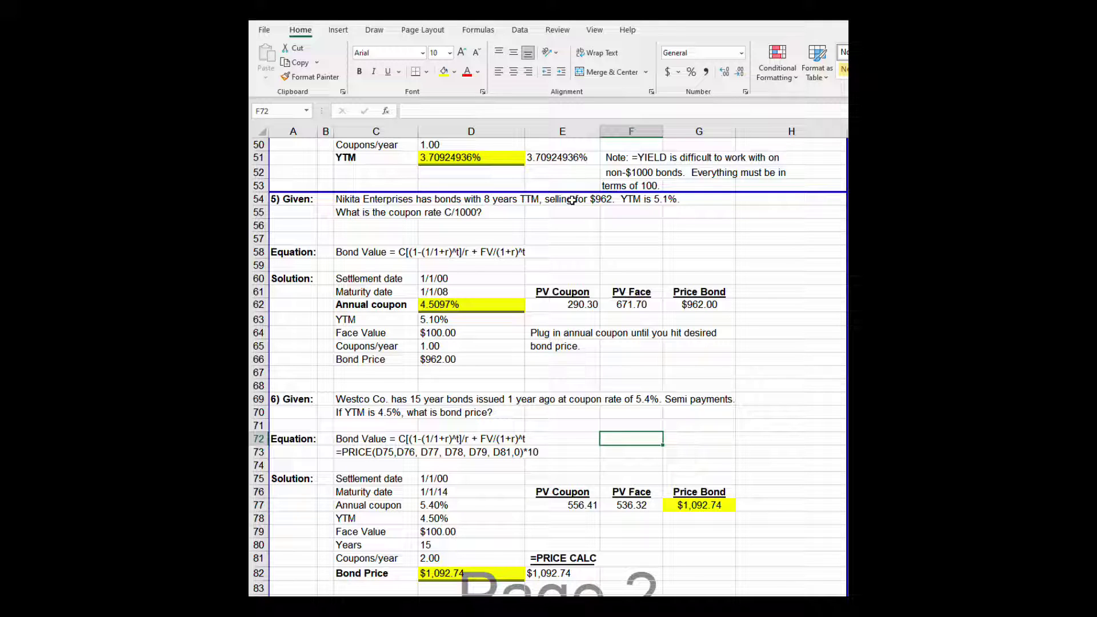
{"action": "key", "text": "Left"}
{"action": "key", "text": "Down"}
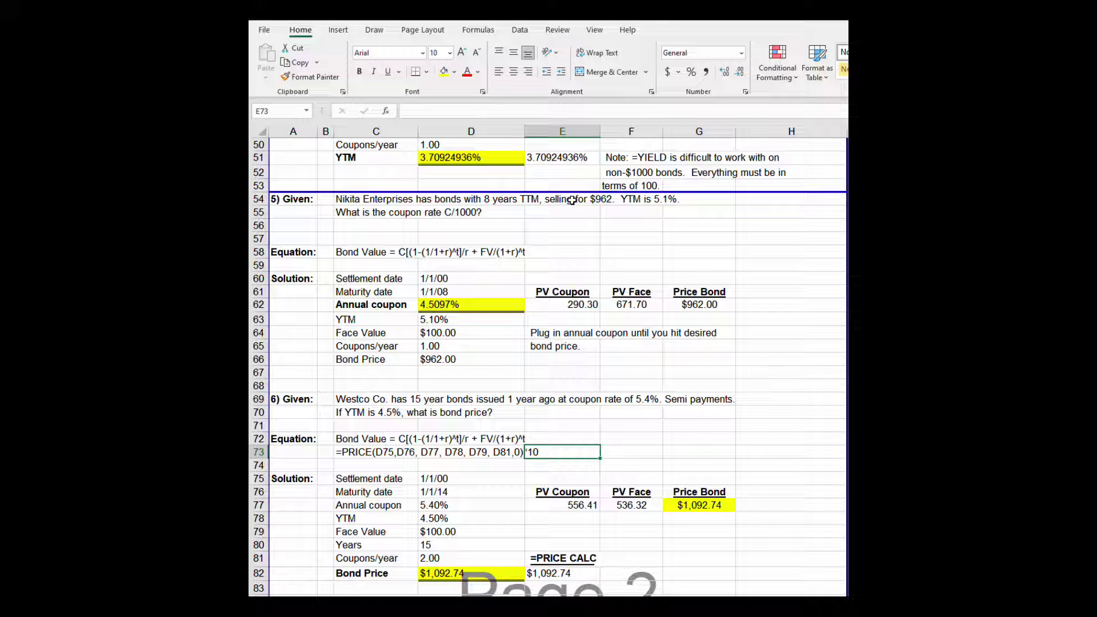
{"action": "key", "text": "Down"}
{"action": "key", "text": "Down"}
{"action": "key", "text": "Left"}
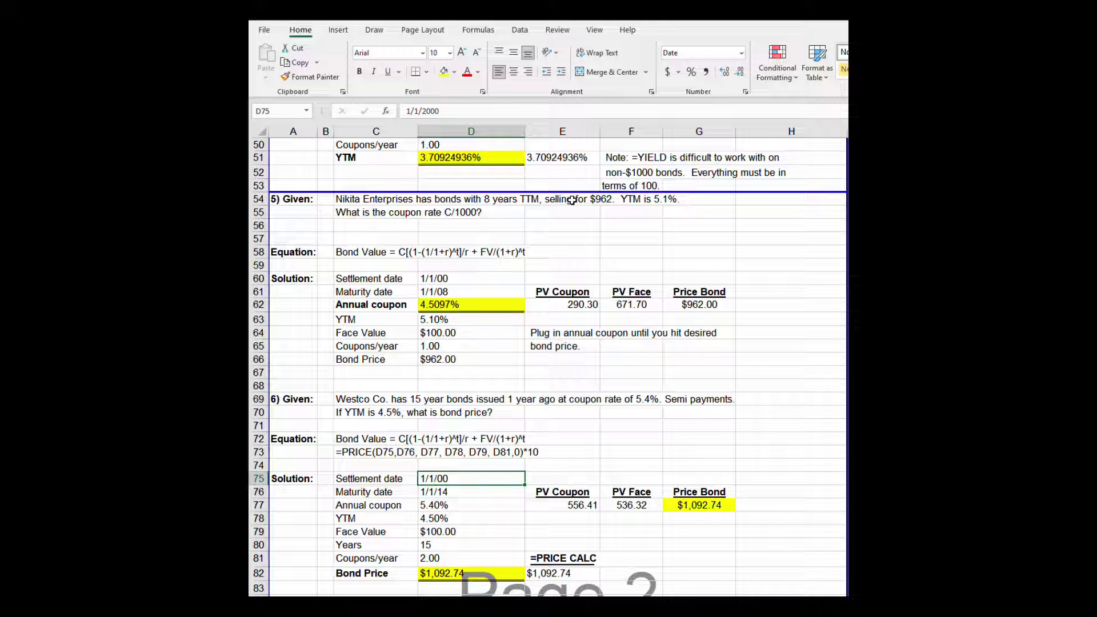
Check each PRICE argument of problem 6 in turn, from the maturity date in D76 to the coupons per year in D81
{"action": "key", "text": "Down"}
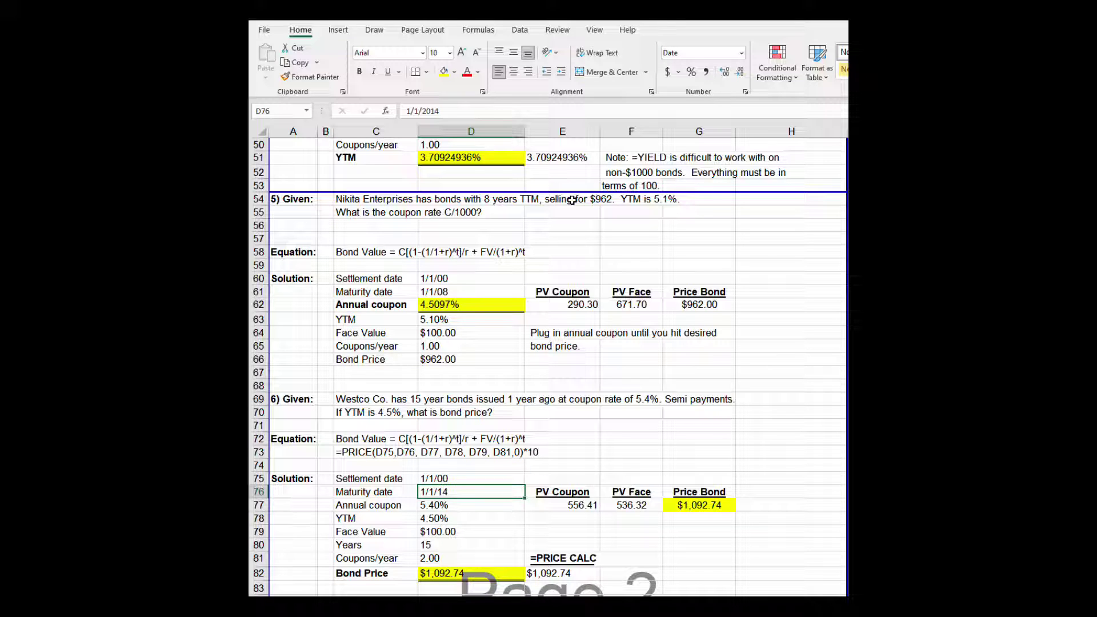
{"action": "key", "text": "Down"}
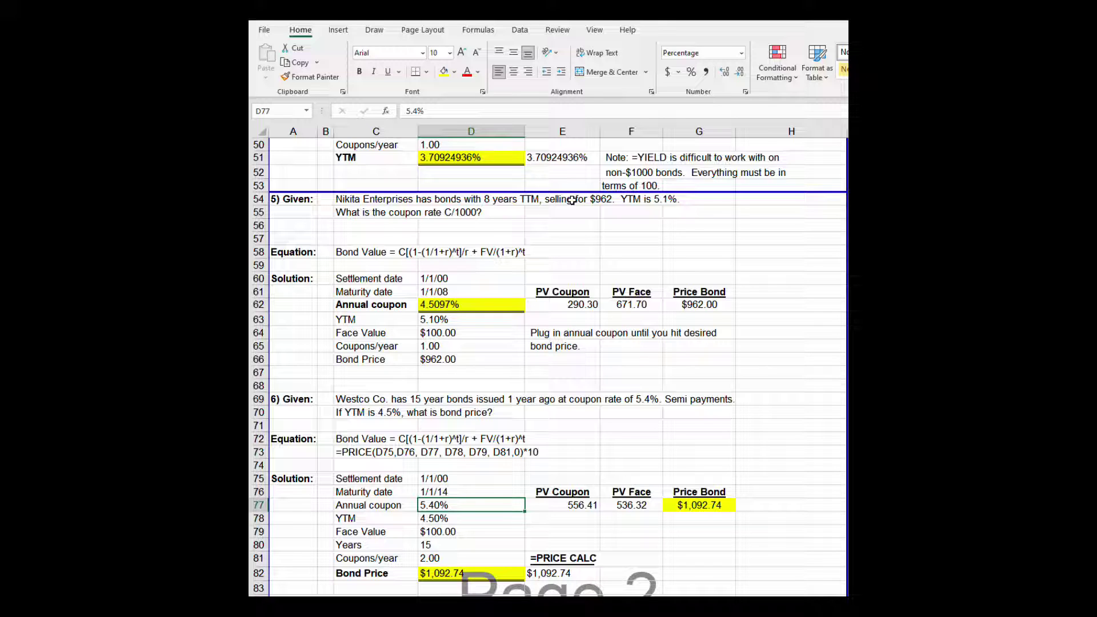
{"action": "key", "text": "Down"}
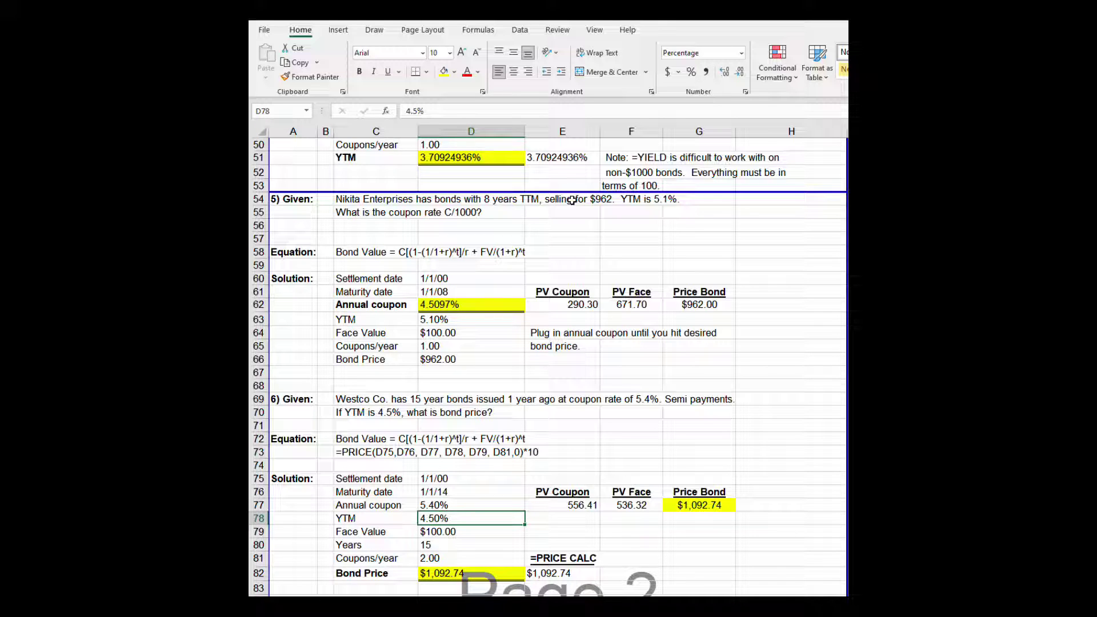
{"action": "key", "text": "Down"}
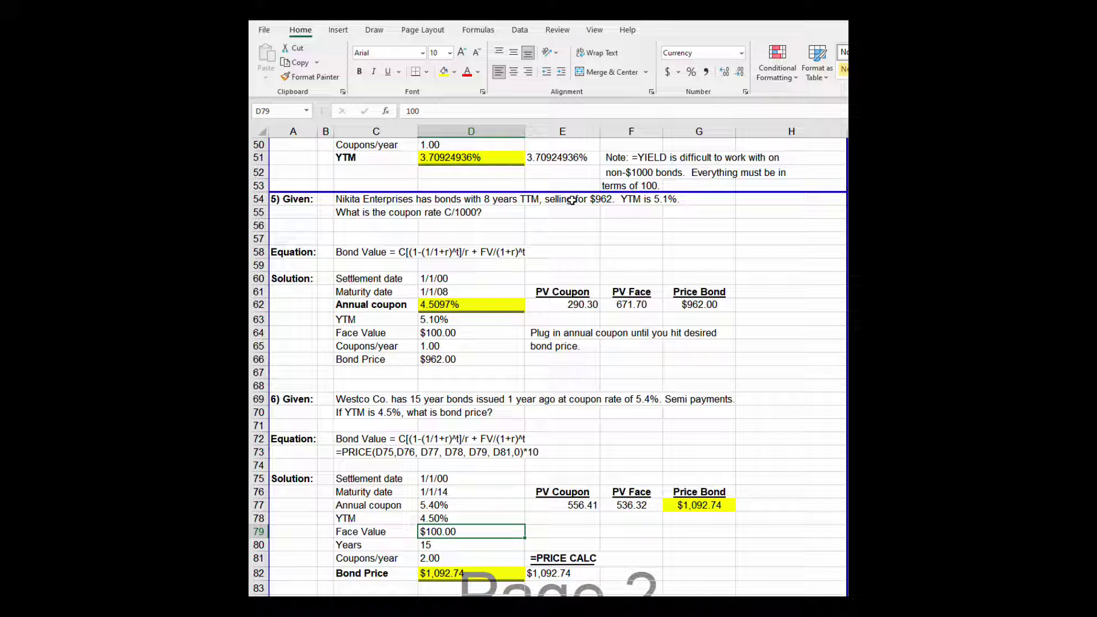
{"action": "key", "text": "Down"}
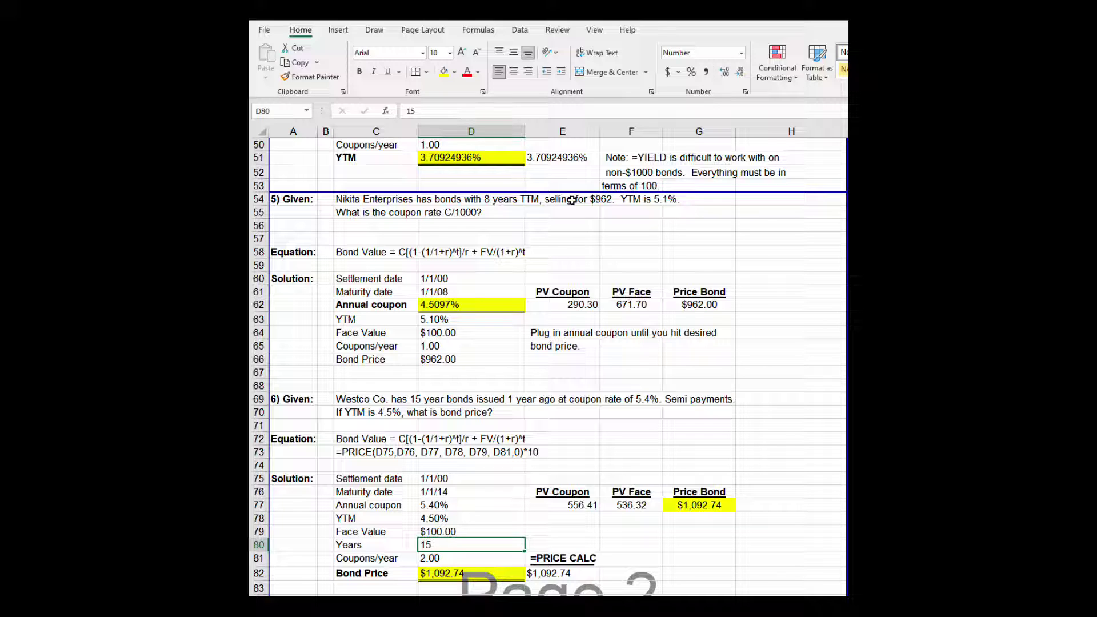
{"action": "key", "text": "Down"}
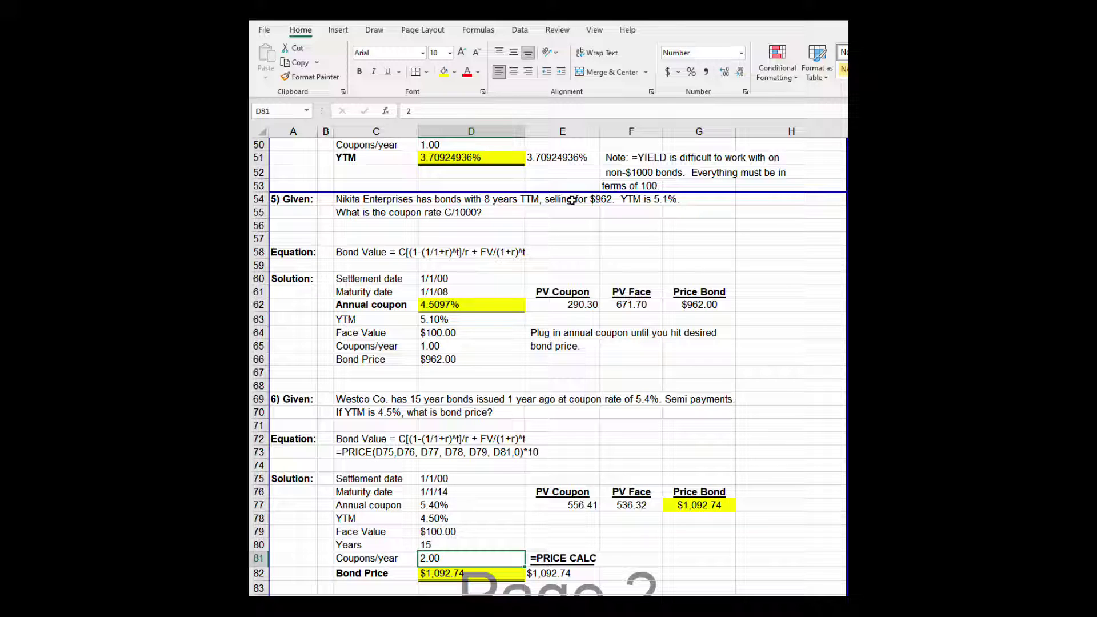
Inspect problem 6's PV Coupon formula in E77, the PV Face cell F77 and the Price Bond formula in G77
{"action": "key", "text": "Up"}
{"action": "key", "text": "Up"}
{"action": "key", "text": "Up"}
{"action": "key", "text": "Up"}
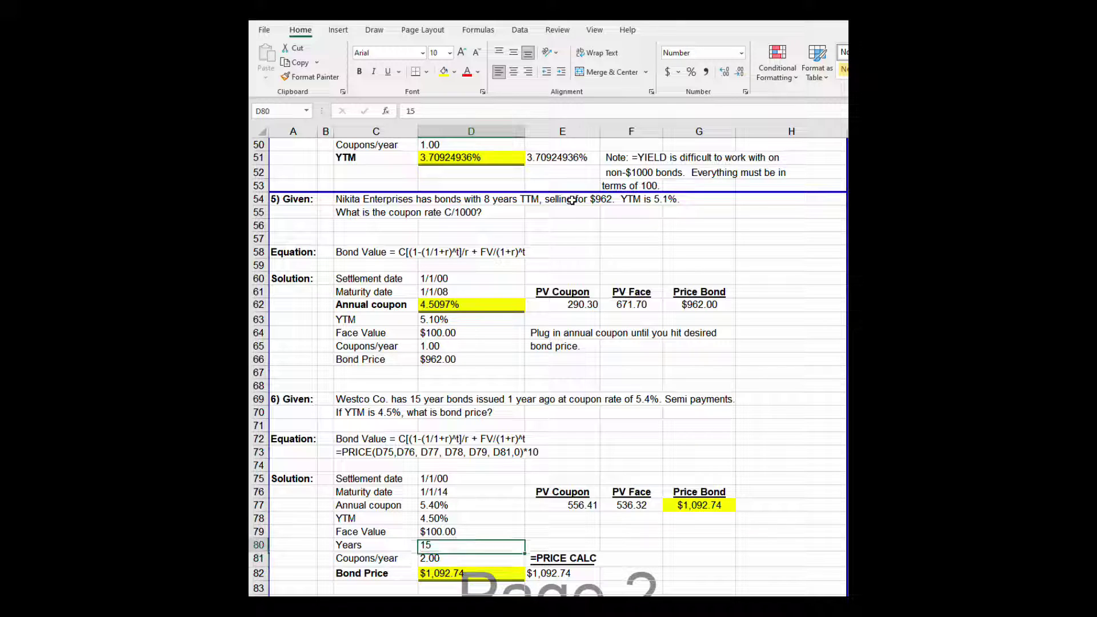
{"action": "key", "text": "Right"}
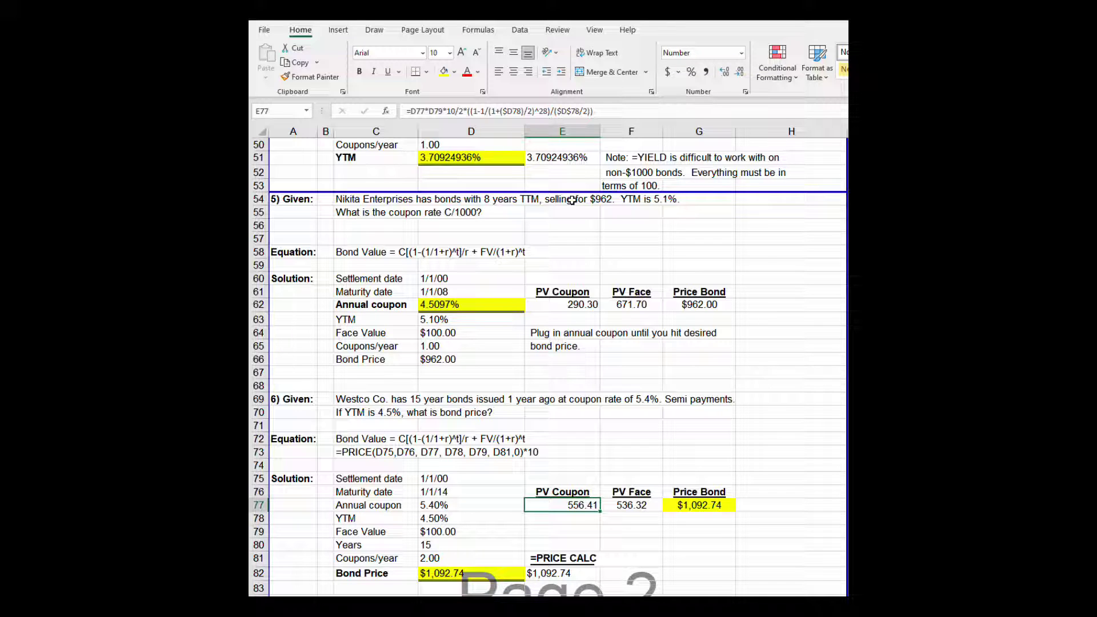
{"action": "key", "text": "Right"}
{"action": "key", "text": "Right"}
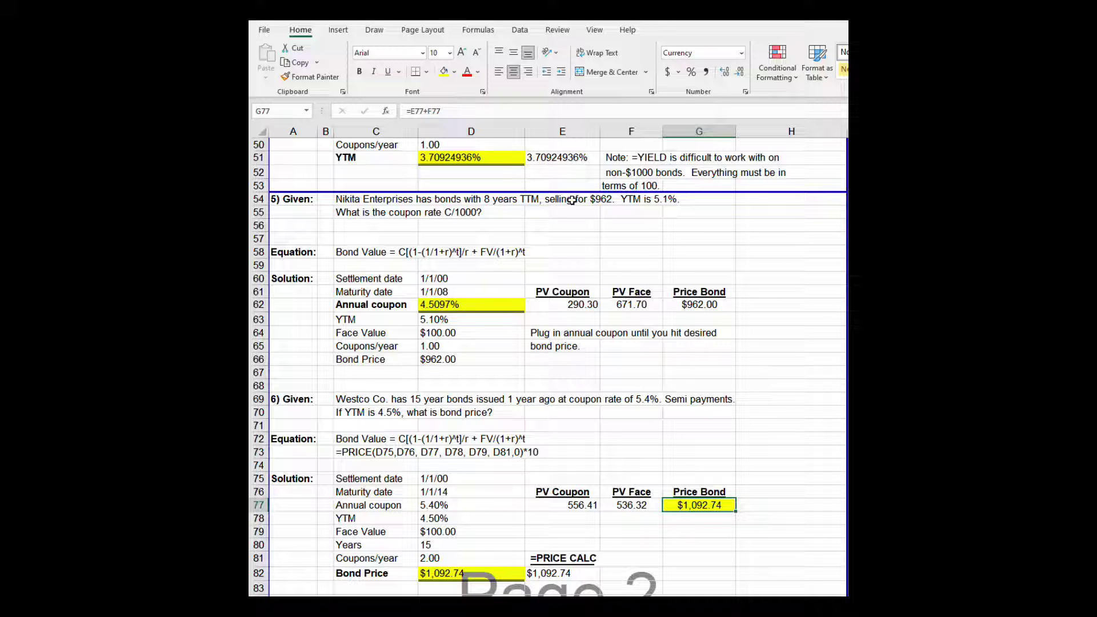
Compare problem 6's annual coupon in D77 and YTM in D78 with the bond price in G77
{"action": "key", "text": "Left"}
{"action": "key", "text": "Left"}
{"action": "key", "text": "Left"}
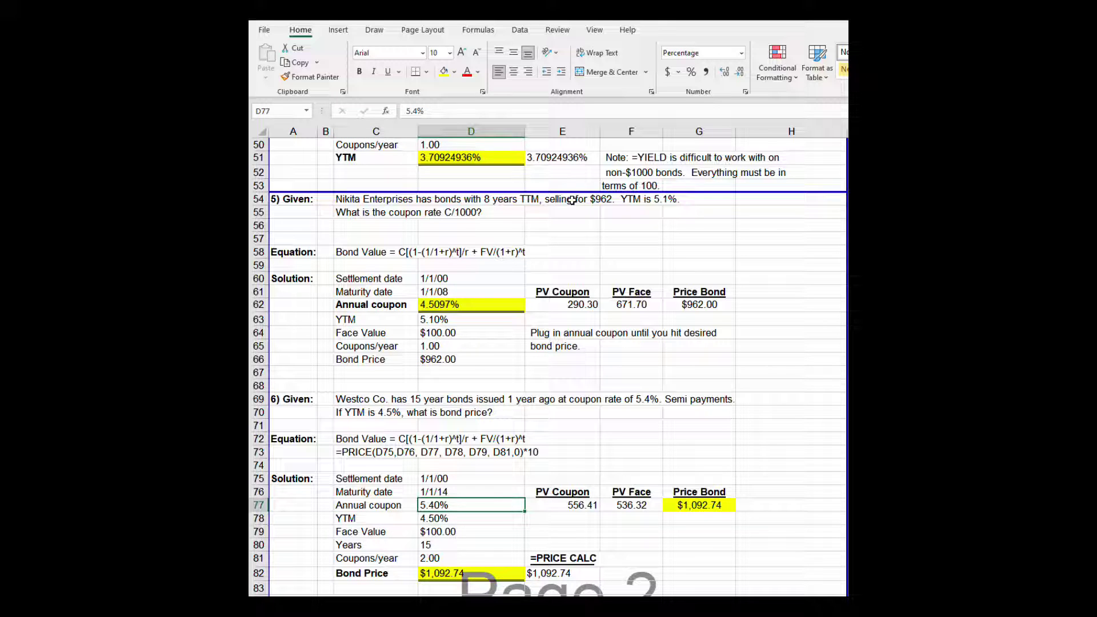
{"action": "key", "text": "Down"}
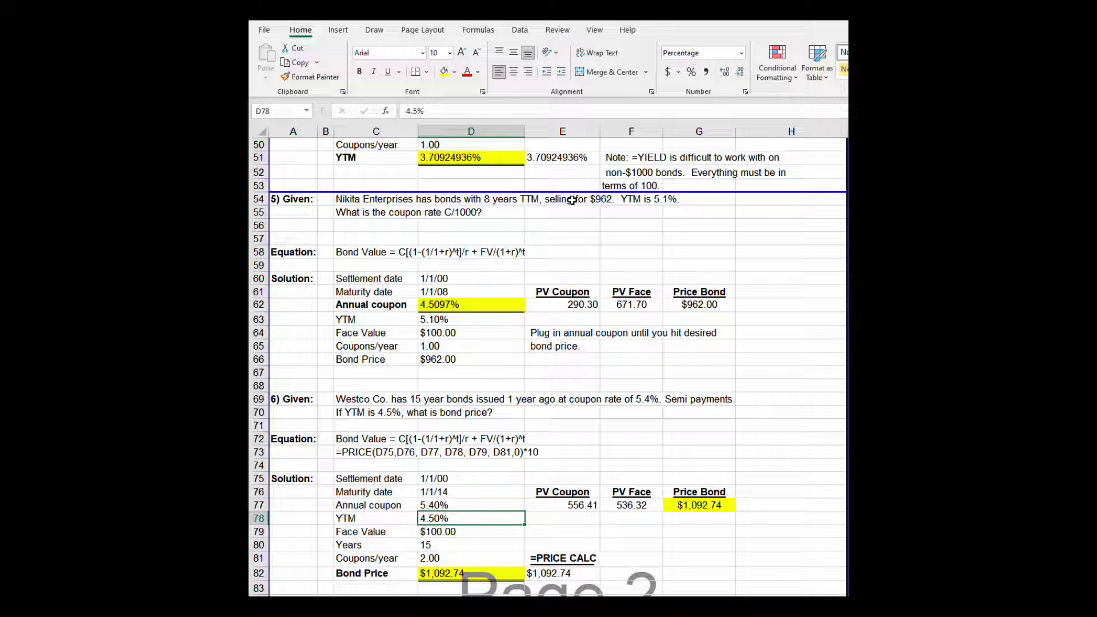
{"action": "key", "text": "Right"}
{"action": "key", "text": "Right"}
{"action": "key", "text": "Right"}
{"action": "key", "text": "Up"}
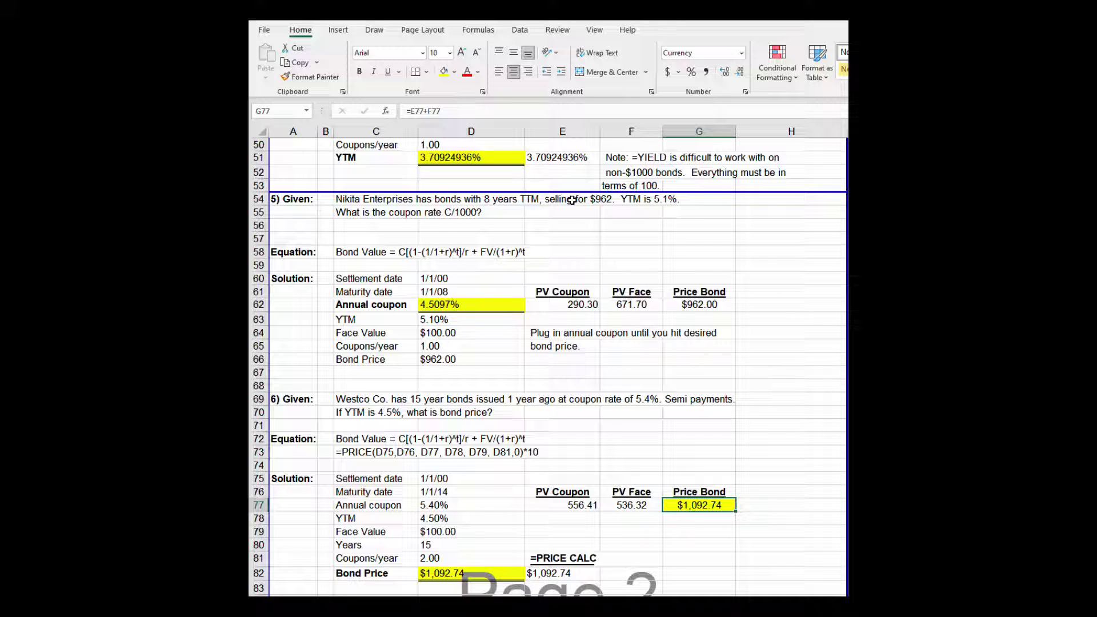
Move on from problem 6 to problem 7 and read its given bond details in rows 85 and 86
{"action": "key", "text": "Down"}
{"action": "key", "text": "Down"}
{"action": "key", "text": "Down"}
{"action": "key", "text": "Down"}
{"action": "key", "text": "Down"}
{"action": "key", "text": "Down"}
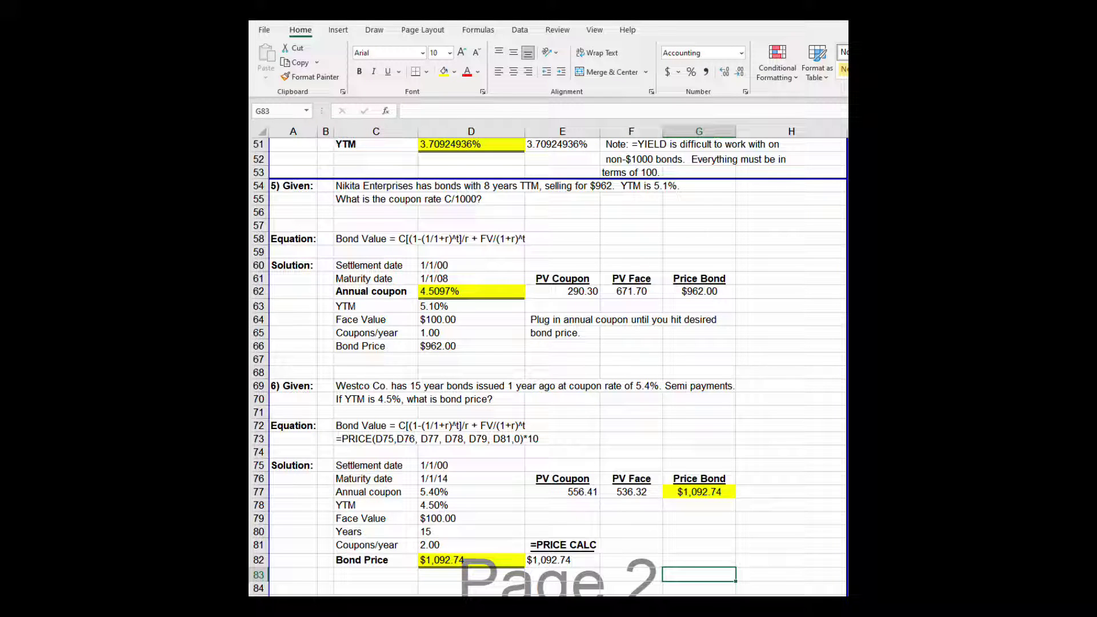
{"action": "scroll", "coordinate": [548, 366], "scroll_direction": "down", "scroll_amount": 11}
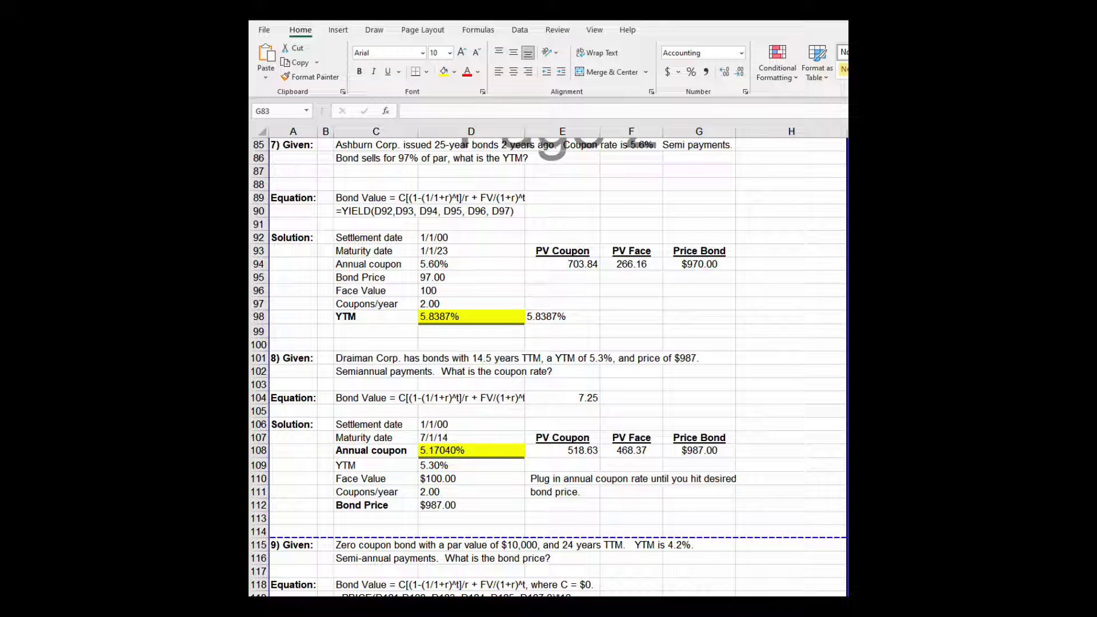
Check problem 7's YIELD arguments one by one, from the settlement date in D92 to the coupons per year in D97
{"action": "left_click", "coordinate": [498, 235]}
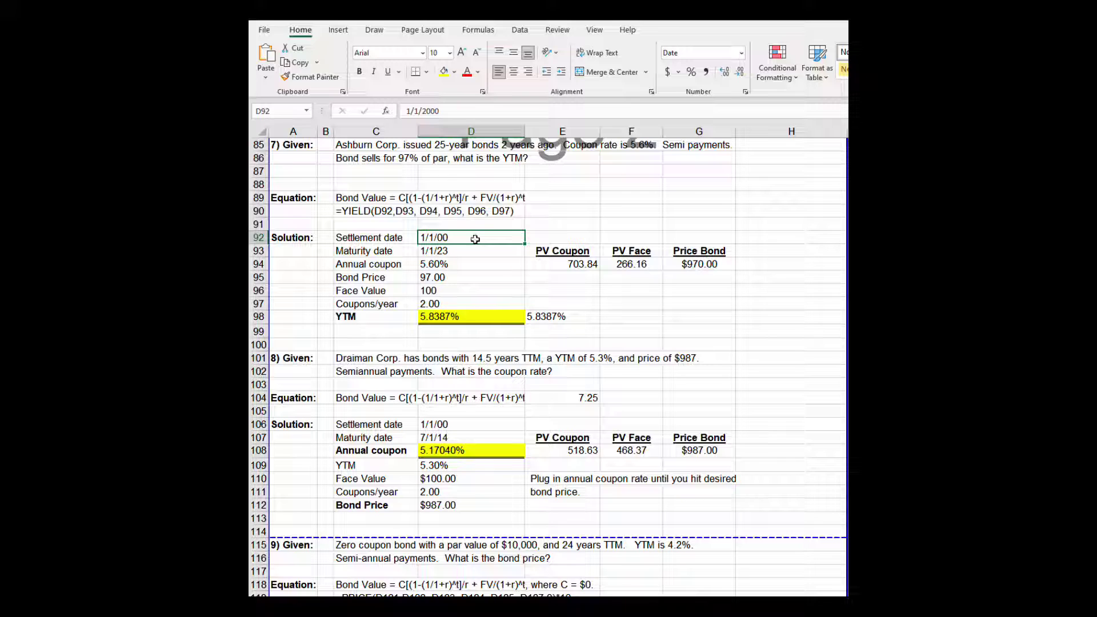
{"action": "left_click", "coordinate": [474, 250]}
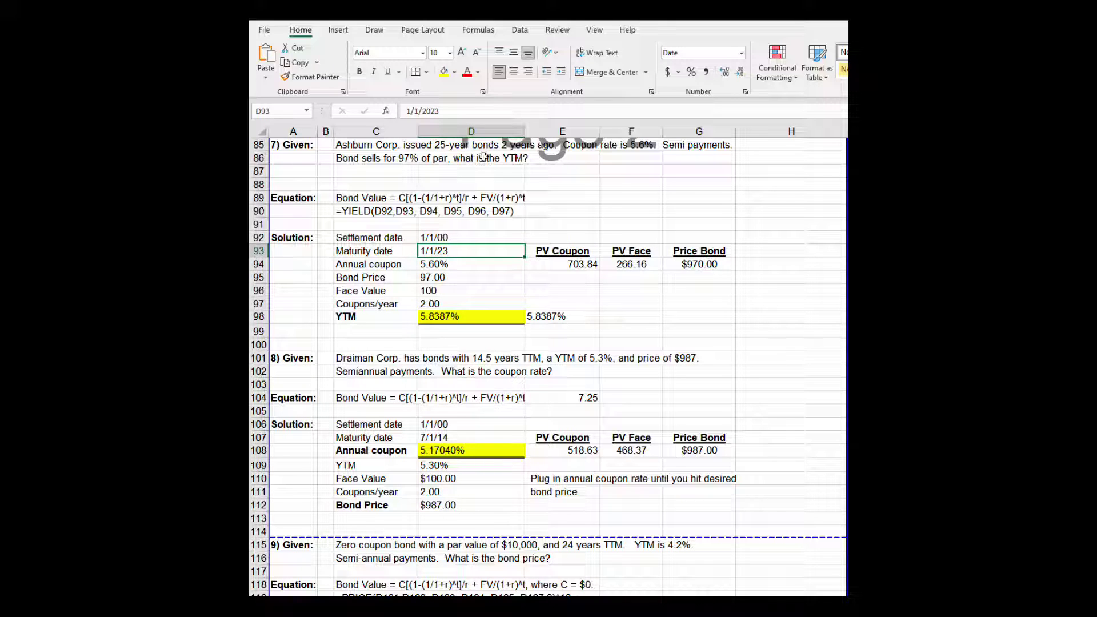
{"action": "left_click", "coordinate": [466, 264]}
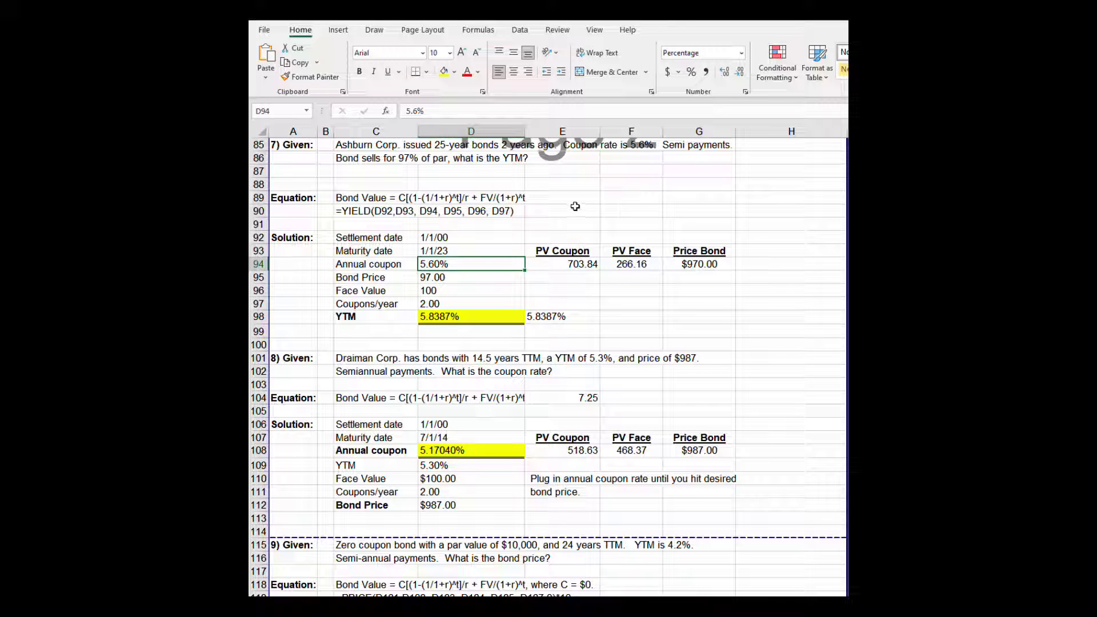
{"action": "left_click", "coordinate": [473, 277]}
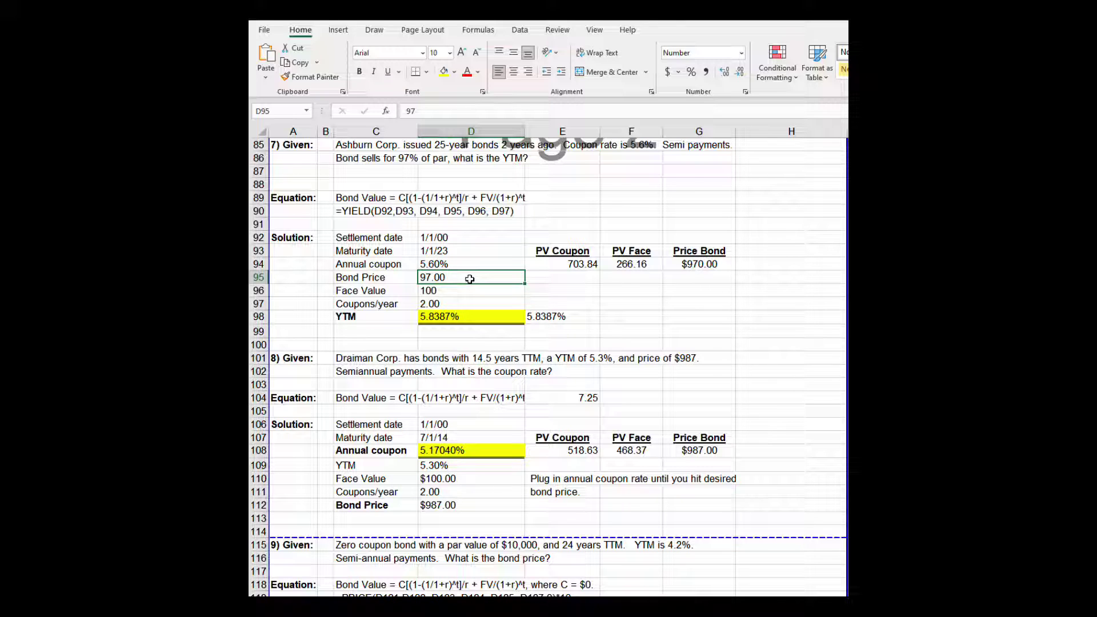
{"action": "key", "text": "Down"}
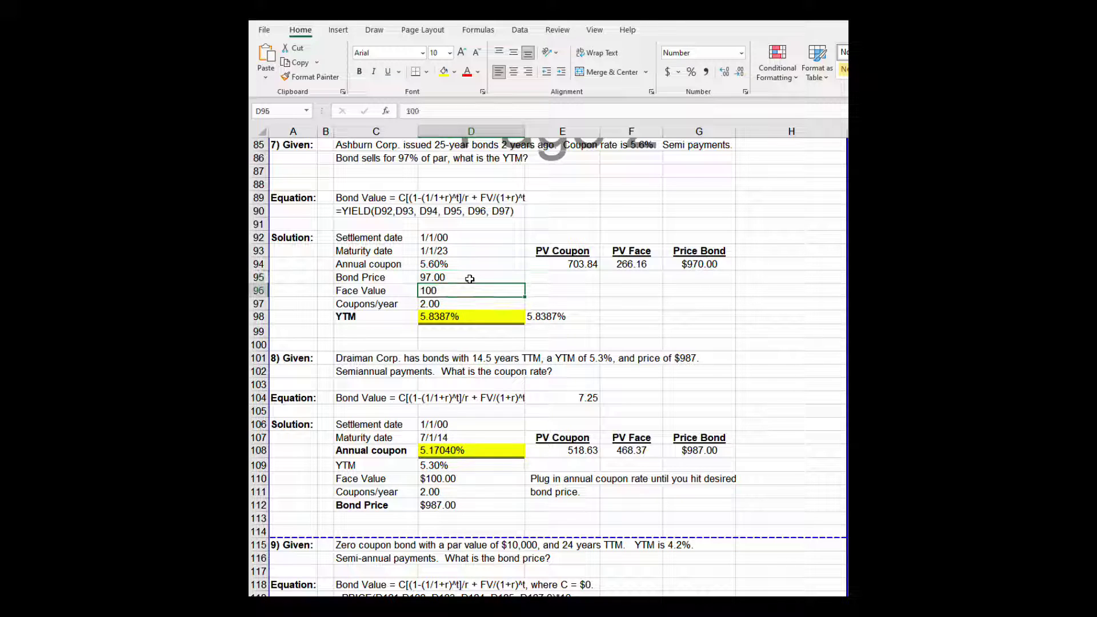
{"action": "key", "text": "Down"}
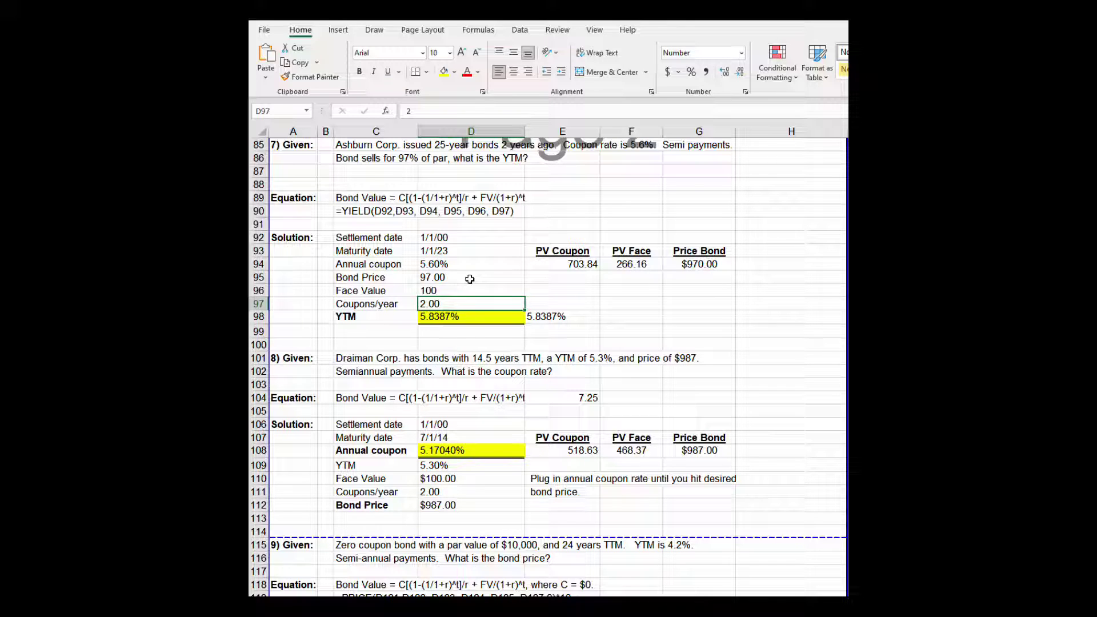
Inspect problem 7's PV Coupon formula in E94 and look down column E past the YTM value in E98
{"action": "key", "text": "Up"}
{"action": "key", "text": "Up"}
{"action": "key", "text": "Up"}
{"action": "key", "text": "Right"}
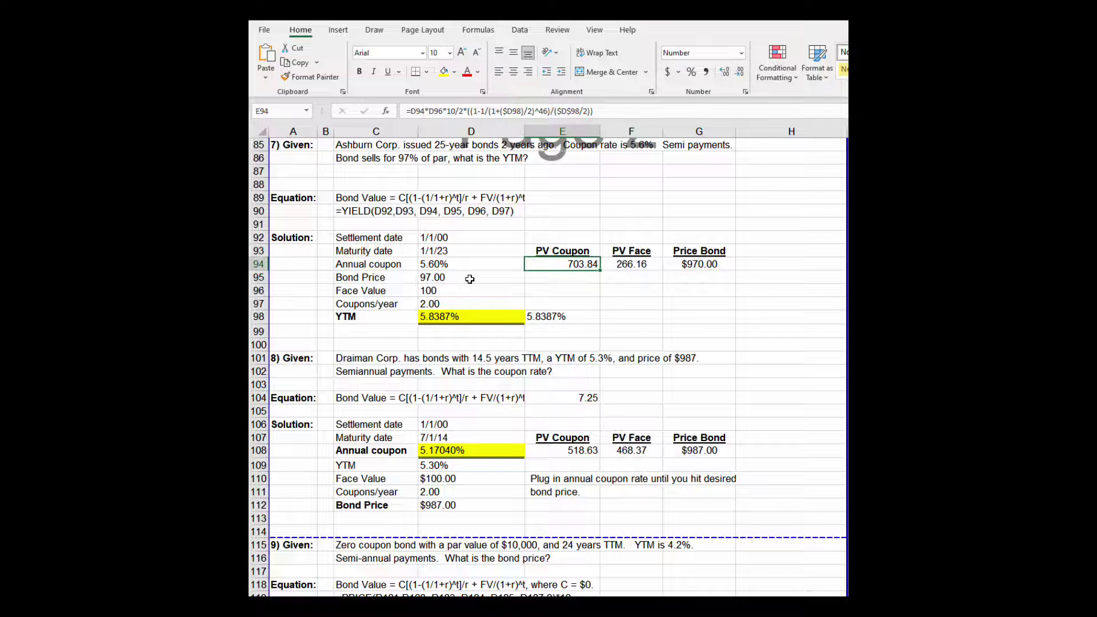
{"action": "key", "text": "Down"}
{"action": "key", "text": "Down"}
{"action": "key", "text": "Down"}
{"action": "key", "text": "Down"}
{"action": "key", "text": "Down"}
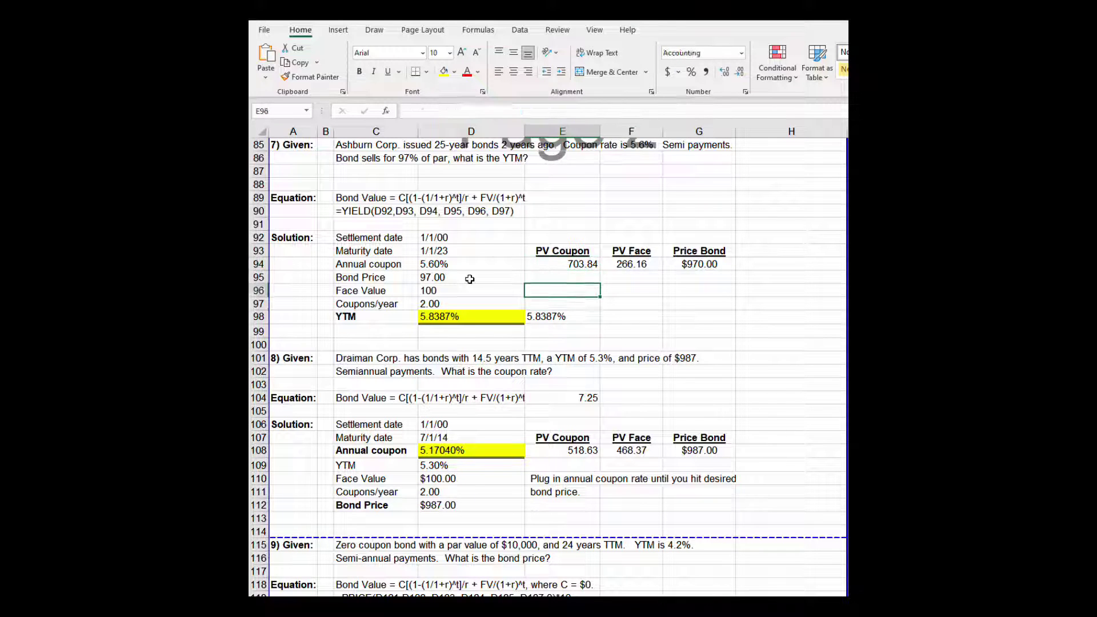
Inspect problem 7's PV Face formula in F94 and Price Bond formula in G94, and return to the Annual coupon label in C94
{"action": "key", "text": "Up"}
{"action": "key", "text": "Up"}
{"action": "key", "text": "Up"}
{"action": "key", "text": "Up"}
{"action": "key", "text": "Up"}
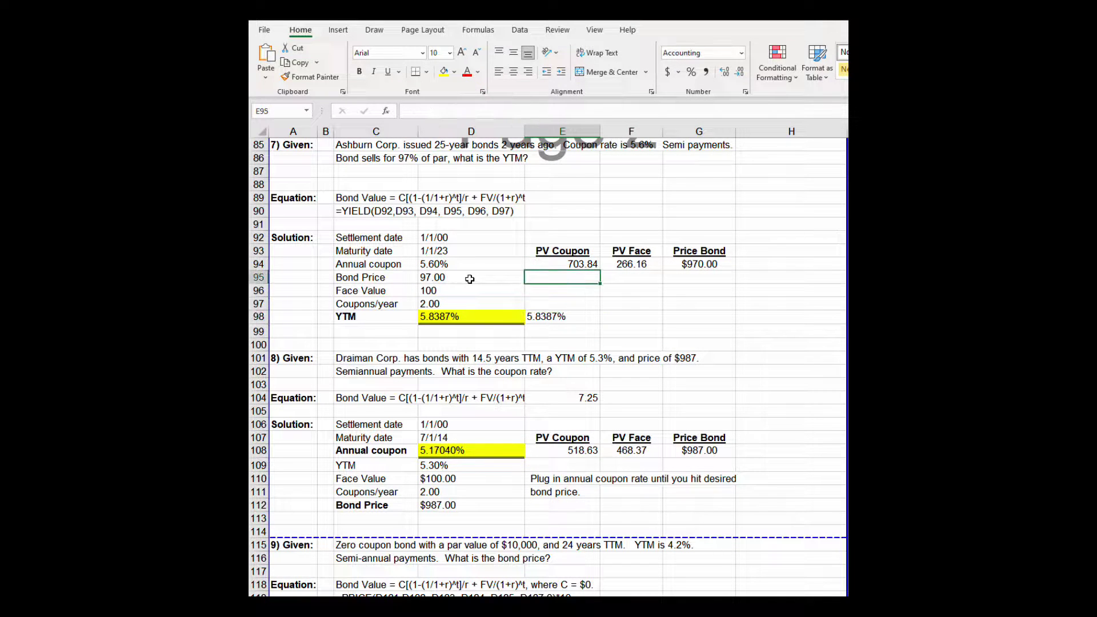
{"action": "key", "text": "Right"}
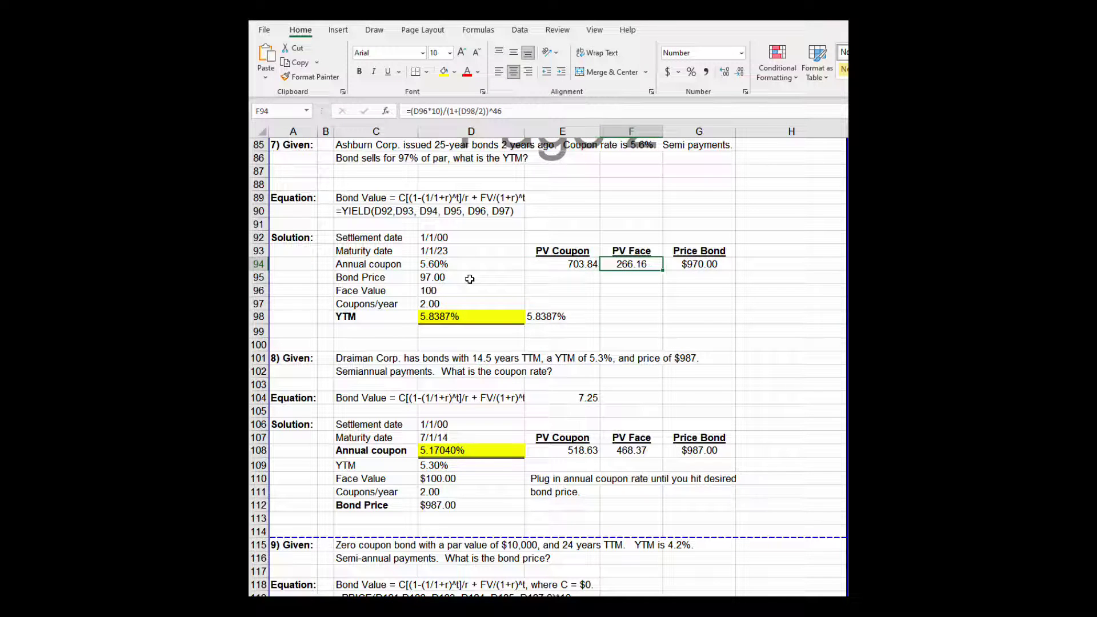
{"action": "key", "text": "Right"}
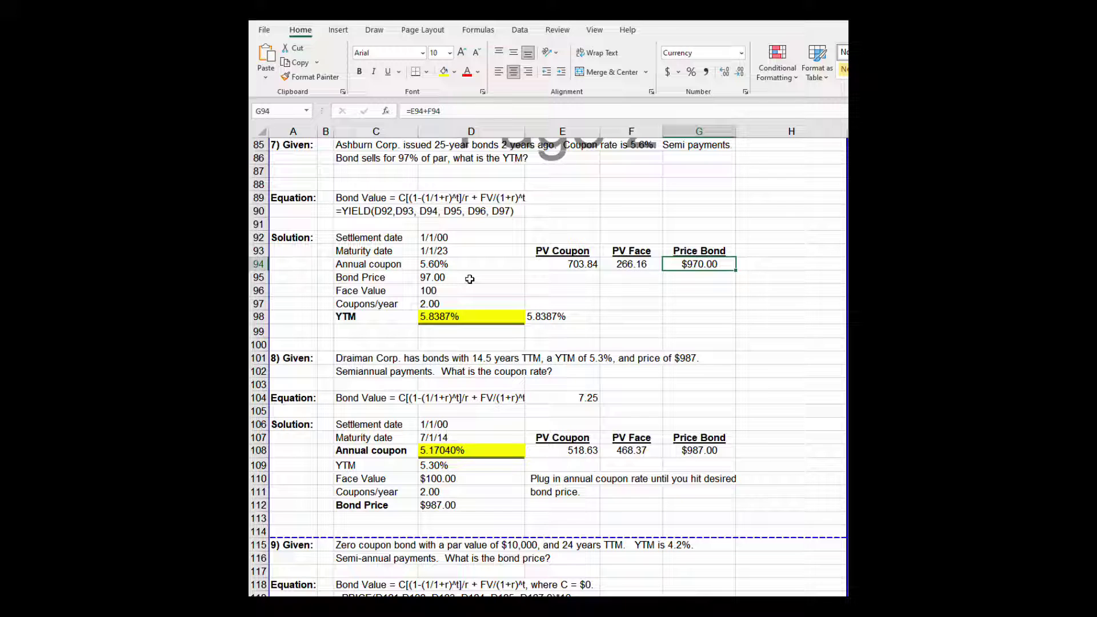
{"action": "key", "text": "Left"}
{"action": "key", "text": "Left"}
{"action": "key", "text": "Left"}
{"action": "key", "text": "Left"}
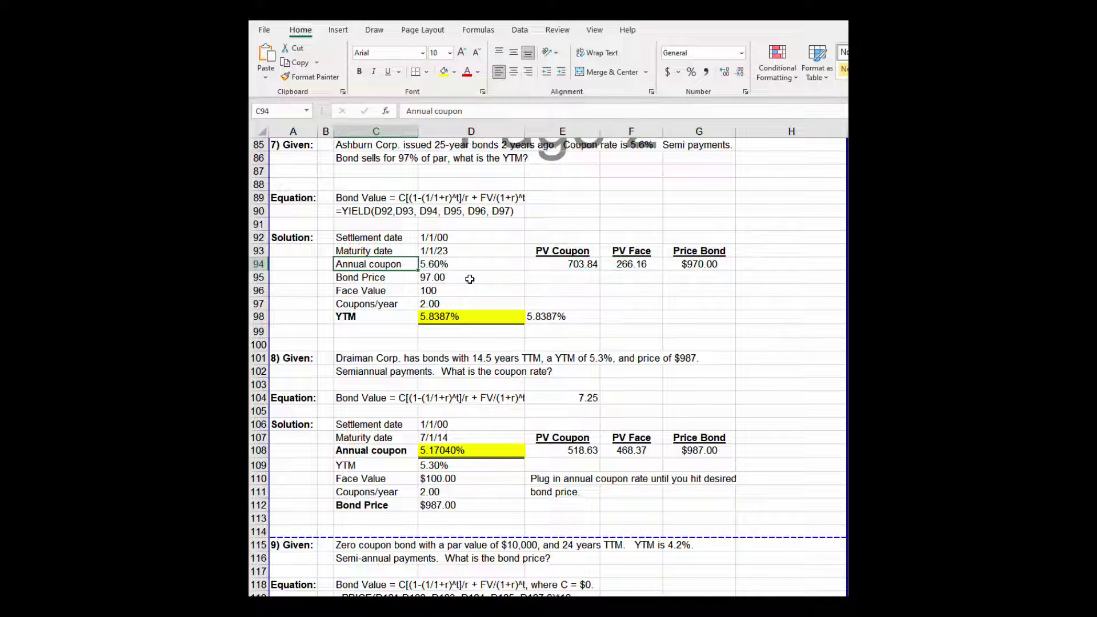
Move down from problem 7's annual coupon label to its highlighted YTM answer in D98
{"action": "key", "text": "Down"}
{"action": "key", "text": "Down"}
{"action": "key", "text": "Down"}
{"action": "key", "text": "Down"}
{"action": "key", "text": "Right"}
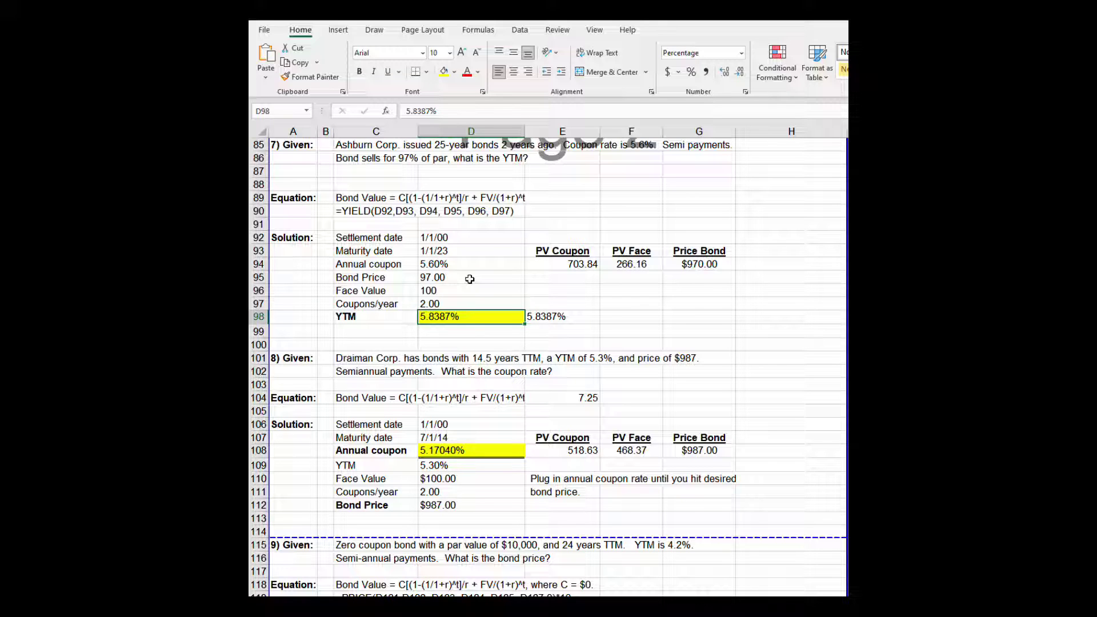
Compare problem 7's PV Coupon formula in E94 with its PV Face formula in F94
{"action": "key", "text": "Up"}
{"action": "key", "text": "Up"}
{"action": "key", "text": "Up"}
{"action": "key", "text": "Up"}
{"action": "key", "text": "Right"}
{"action": "key", "text": "Right"}
{"action": "key", "text": "Right"}
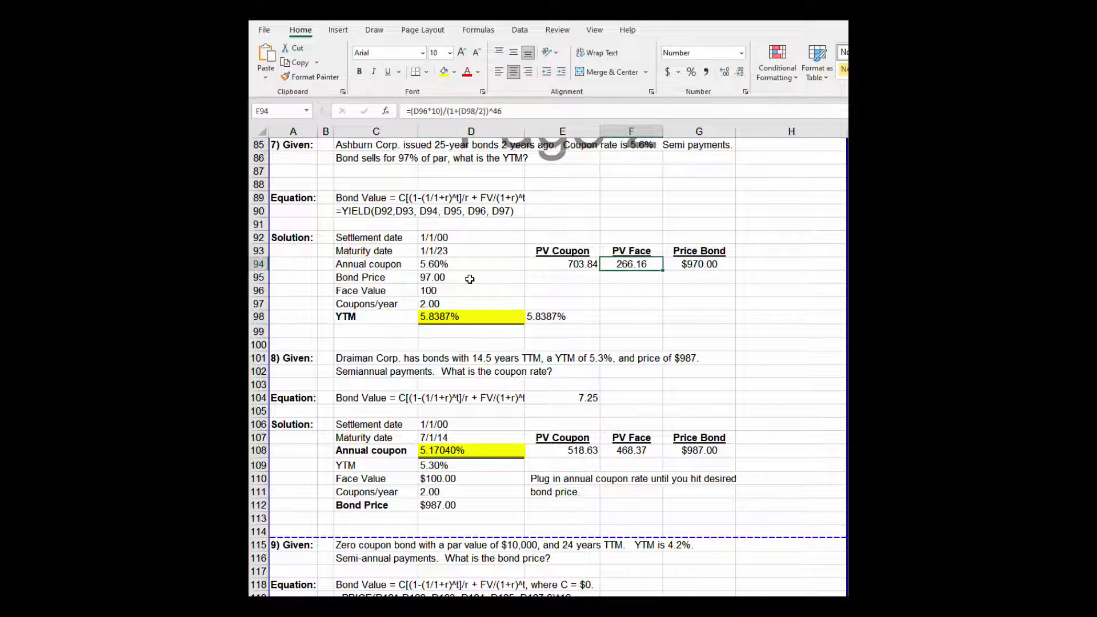
{"action": "key", "text": "Left"}
{"action": "key", "text": "Left"}
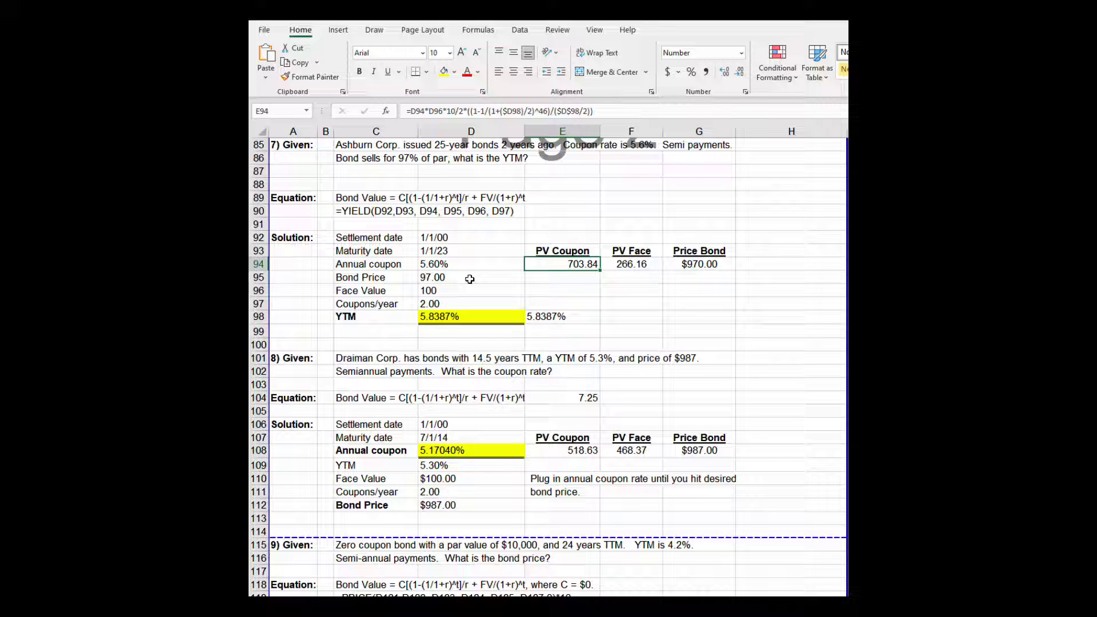
{"action": "key", "text": "Right"}
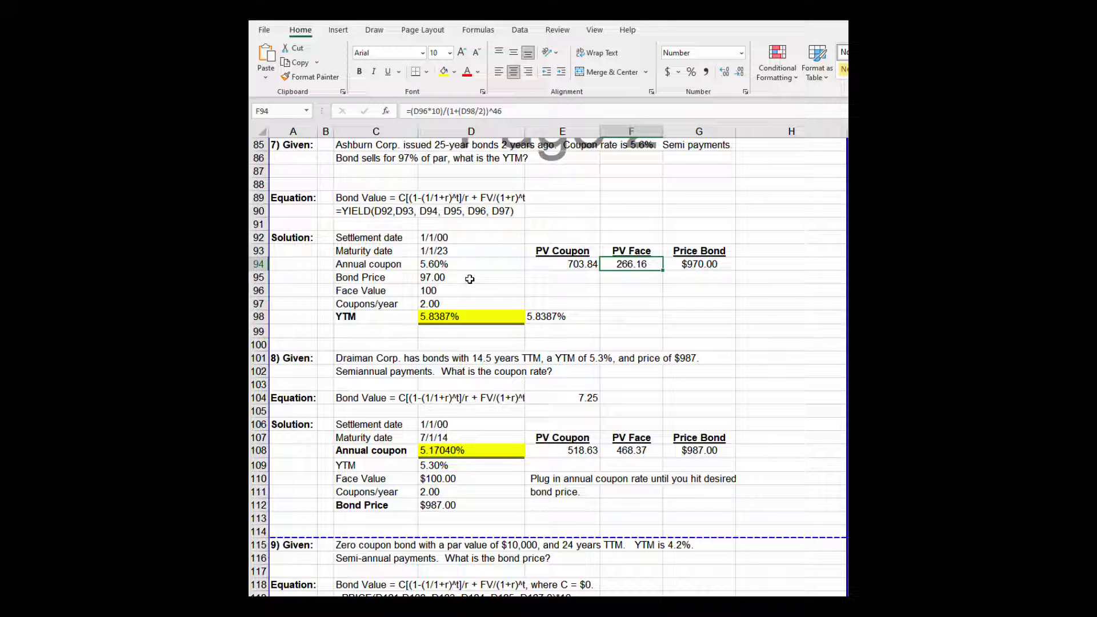
Look over column F around problem 7's present value figures and return to the YTM answer in D98
{"action": "key", "text": "Up"}
{"action": "key", "text": "Up"}
{"action": "key", "text": "Down"}
{"action": "key", "text": "Down"}
{"action": "key", "text": "Down"}
{"action": "key", "text": "Down"}
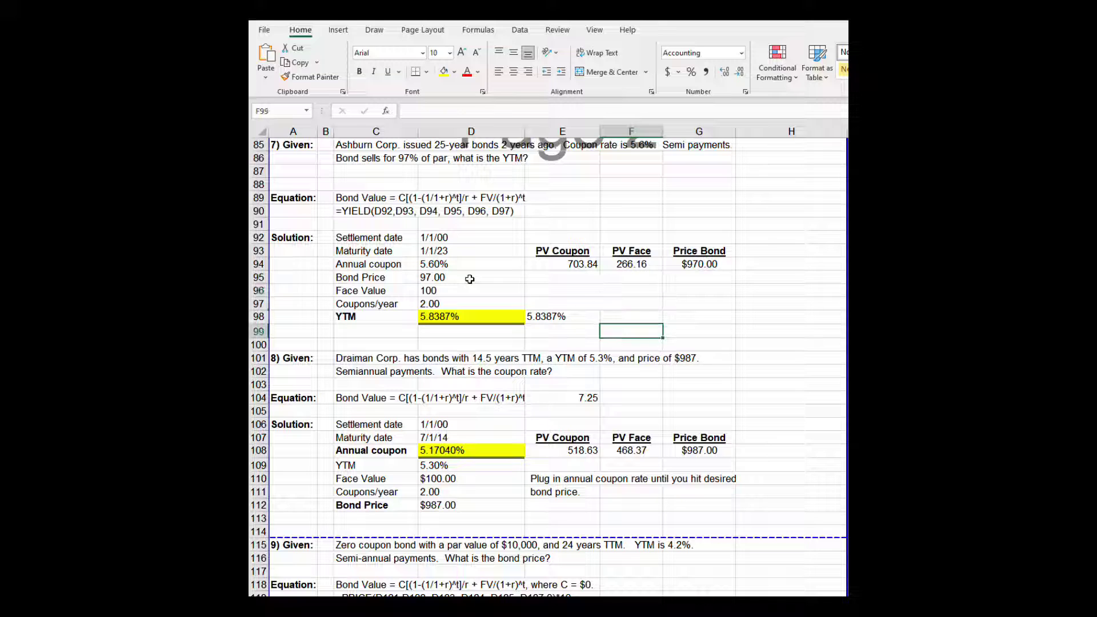
{"action": "key", "text": "Up"}
{"action": "key", "text": "Left"}
{"action": "key", "text": "Left"}
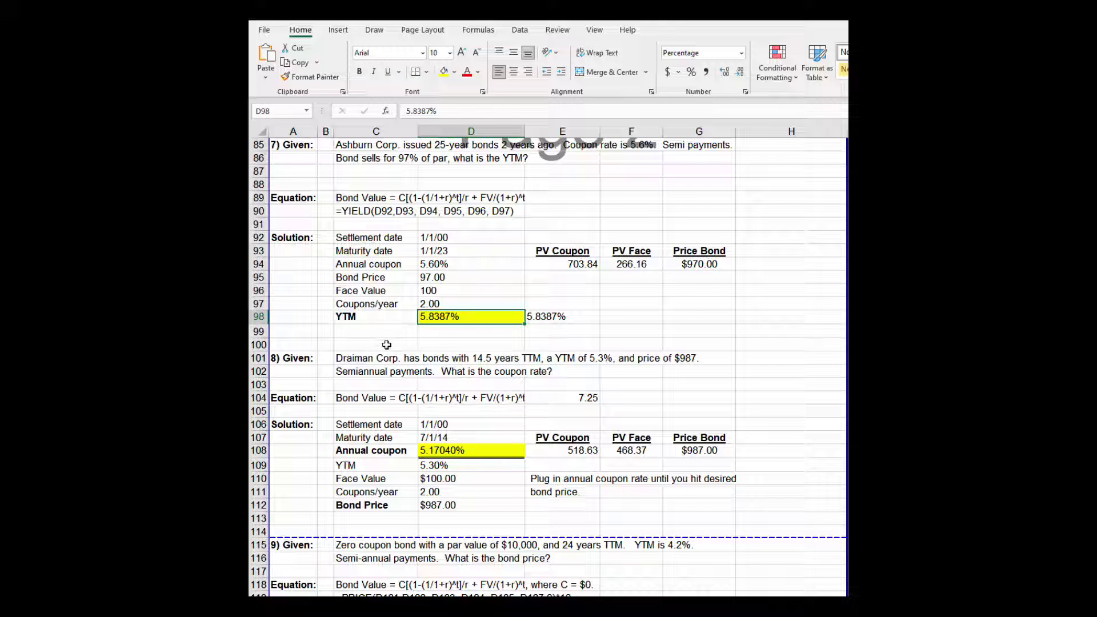
Move on to problem 8 and read its given bond details in rows 101 and 102
{"action": "left_click", "coordinate": [370, 359]}
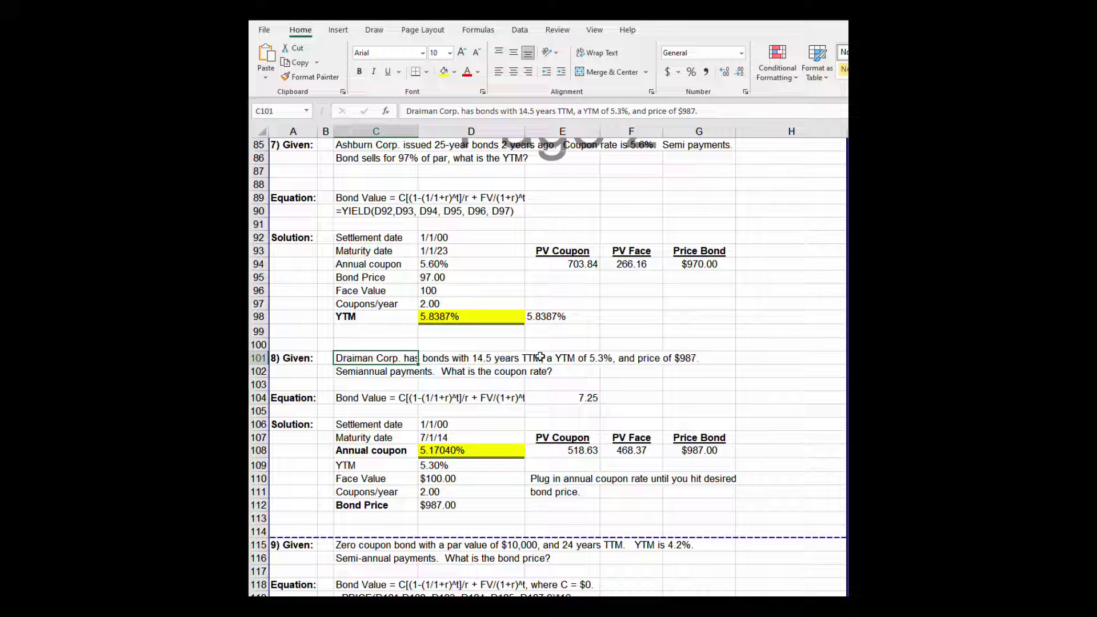
{"action": "key", "text": "Down"}
{"action": "key", "text": "Right"}
{"action": "key", "text": "Right"}
{"action": "key", "text": "Right"}
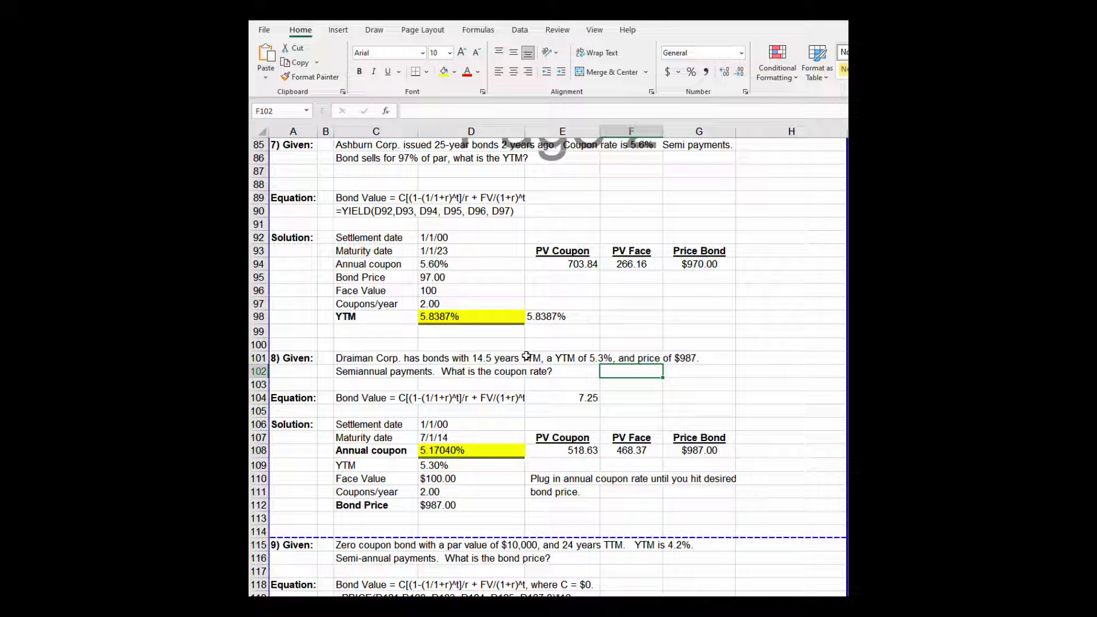
{"action": "key", "text": "Left"}
{"action": "key", "text": "Left"}
{"action": "key", "text": "Left"}
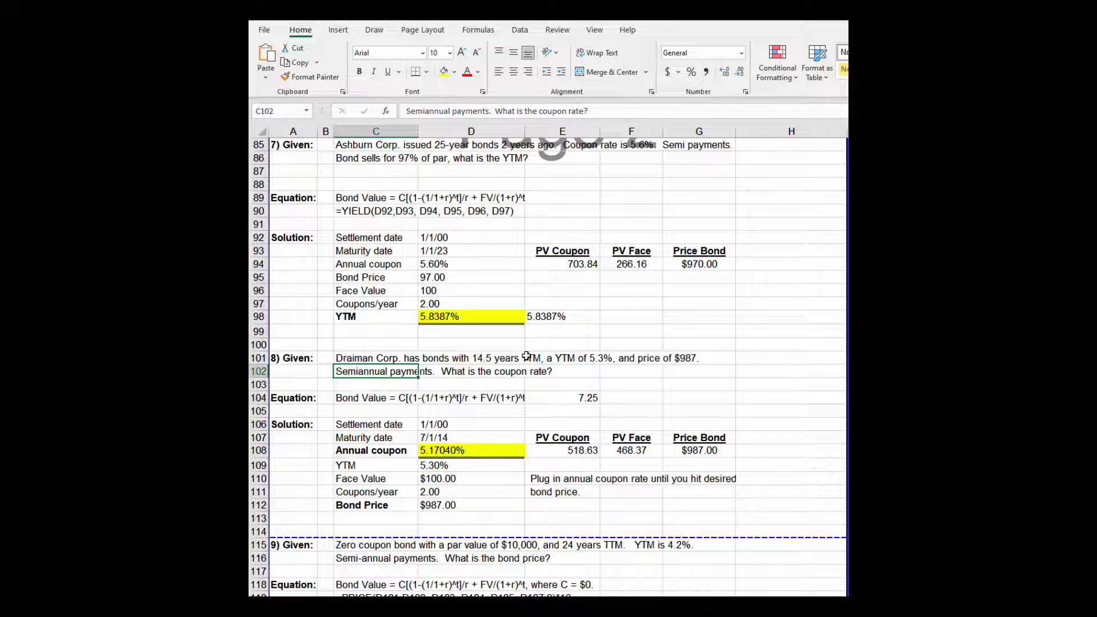
Check problem 8's equation and its solution values from the settlement date in D106 down to the PRICE formula in D112
{"action": "key", "text": "Right"}
{"action": "key", "text": "Down"}
{"action": "key", "text": "Down"}
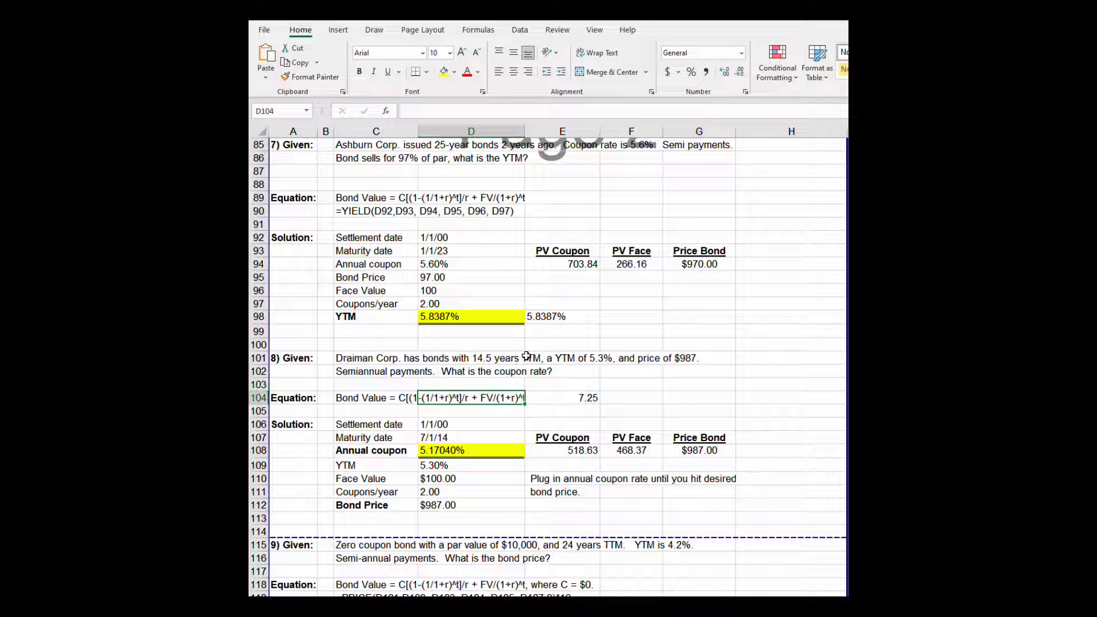
{"action": "key", "text": "Down"}
{"action": "key", "text": "Down"}
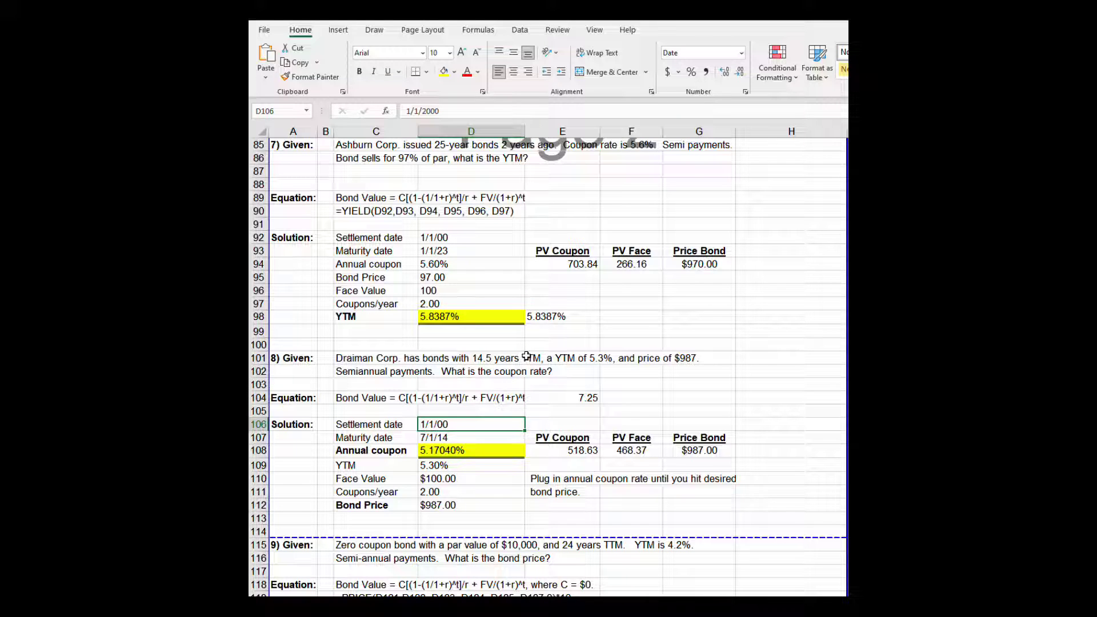
{"action": "key", "text": "Down"}
{"action": "key", "text": "Down"}
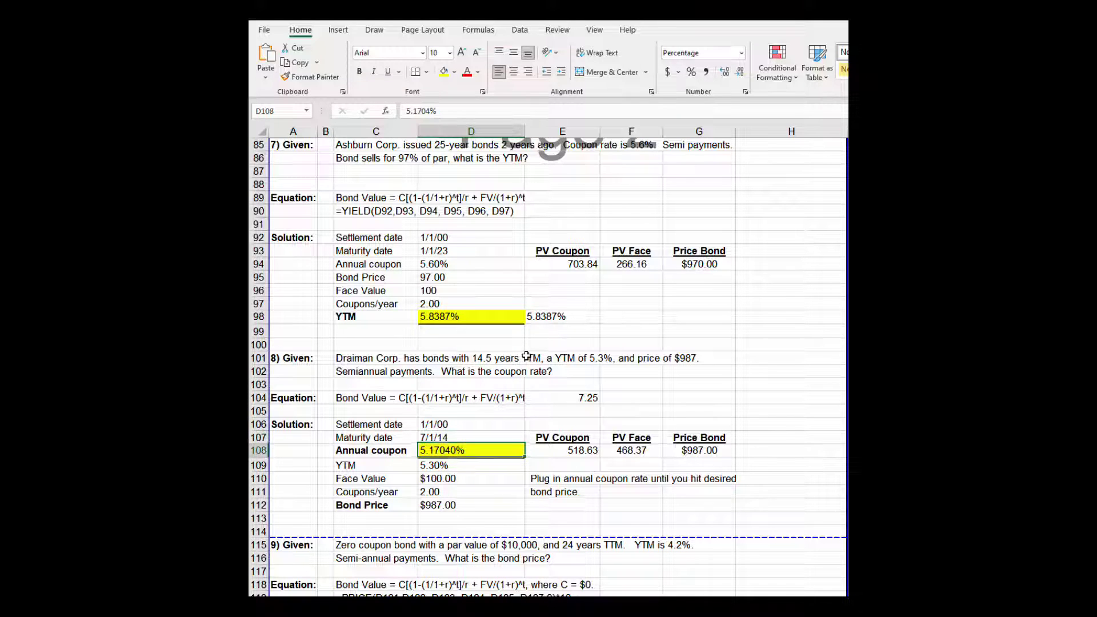
{"action": "key", "text": "Down"}
{"action": "key", "text": "Down"}
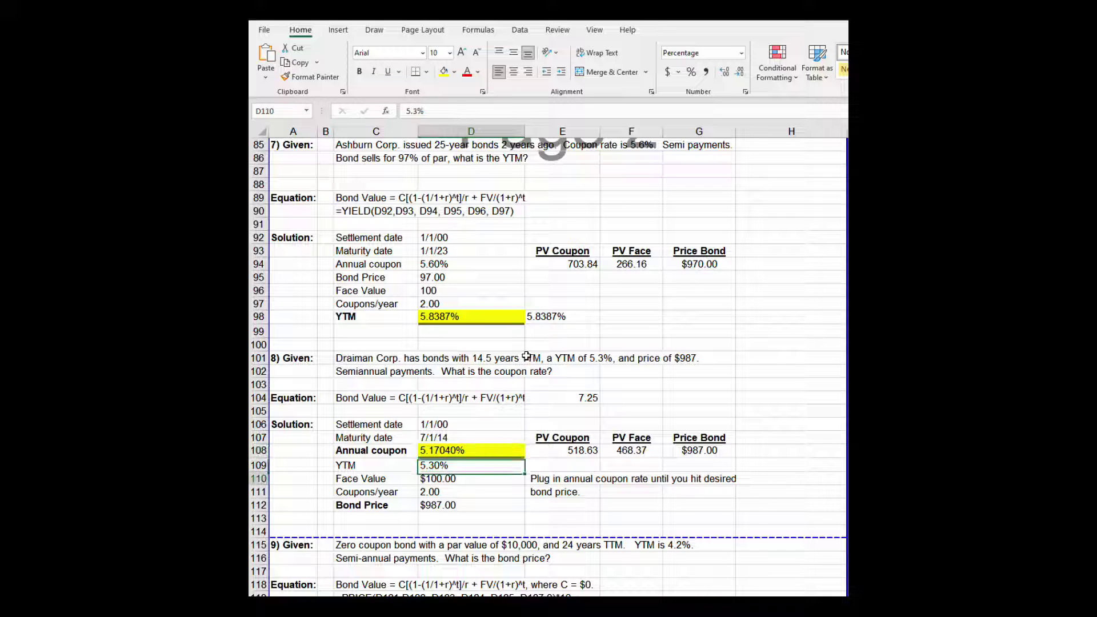
{"action": "key", "text": "Down"}
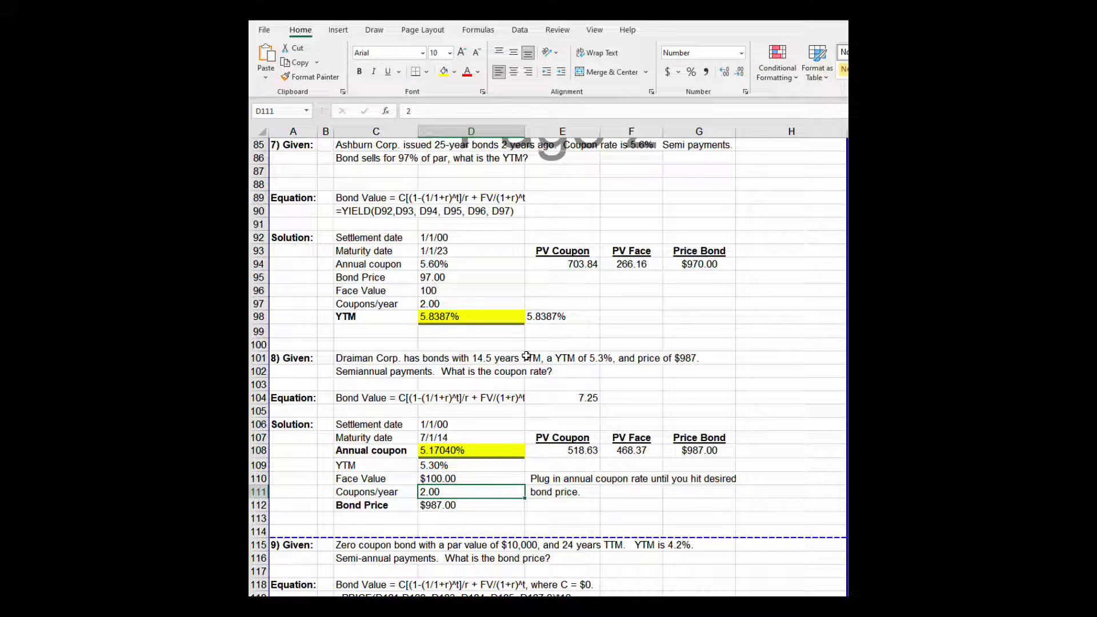
{"action": "key", "text": "Down"}
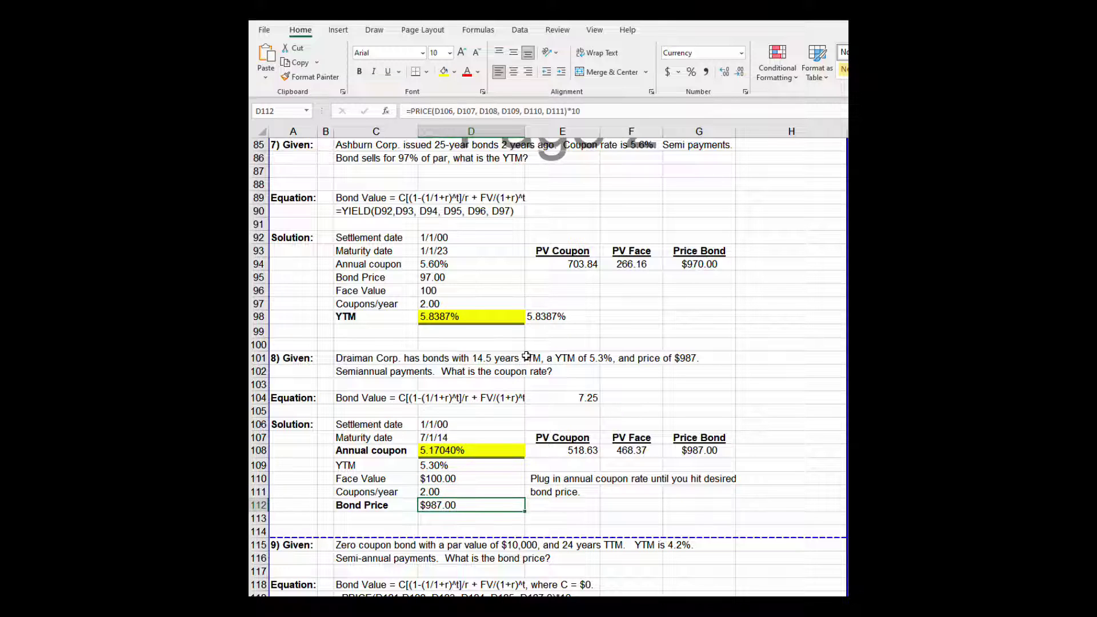
Inspect problem 8's PV Coupon formula in E108 and compare it with the PV Face formula in F108
{"action": "key", "text": "Up"}
{"action": "key", "text": "Down"}
{"action": "key", "text": "Right"}
{"action": "key", "text": "Up"}
{"action": "key", "text": "Up"}
{"action": "key", "text": "Up"}
{"action": "key", "text": "Up"}
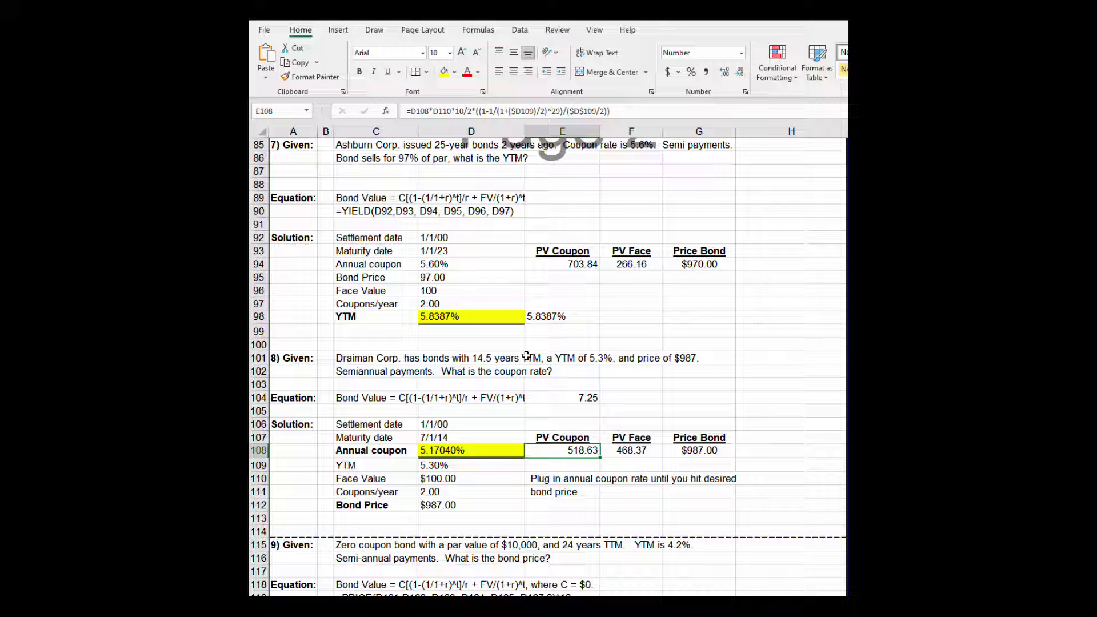
{"action": "key", "text": "Right"}
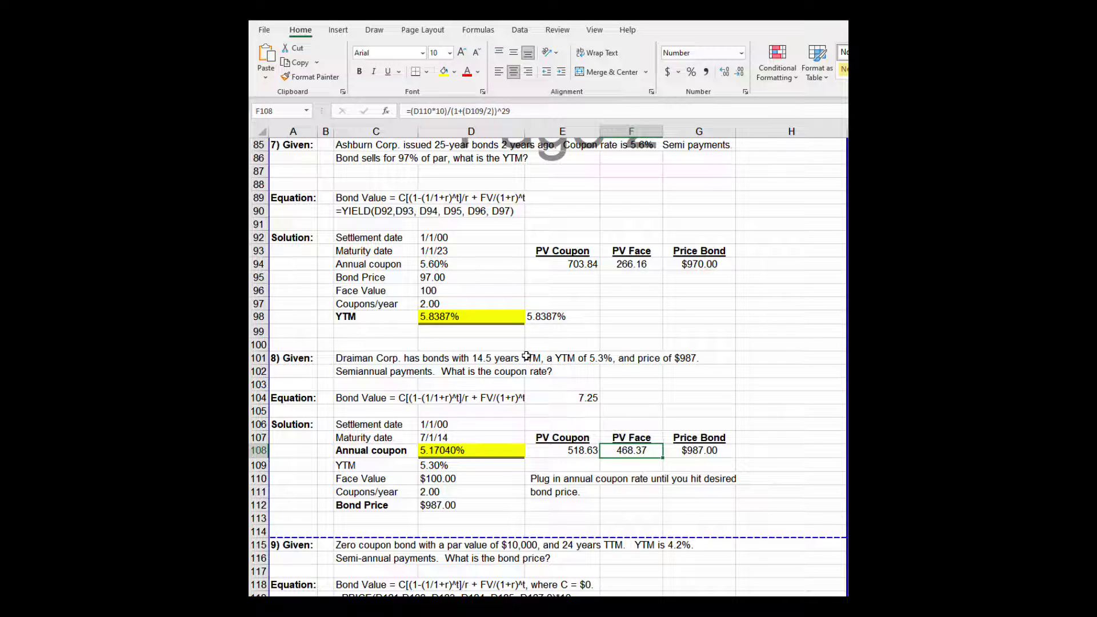
{"action": "key", "text": "Left"}
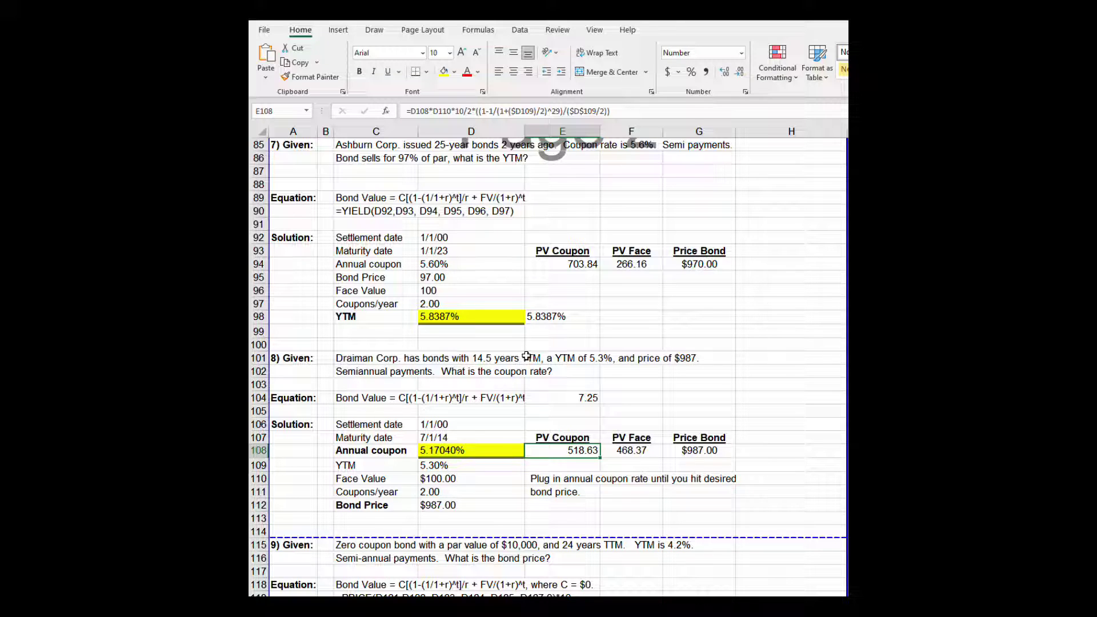
{"action": "key", "text": "Right"}
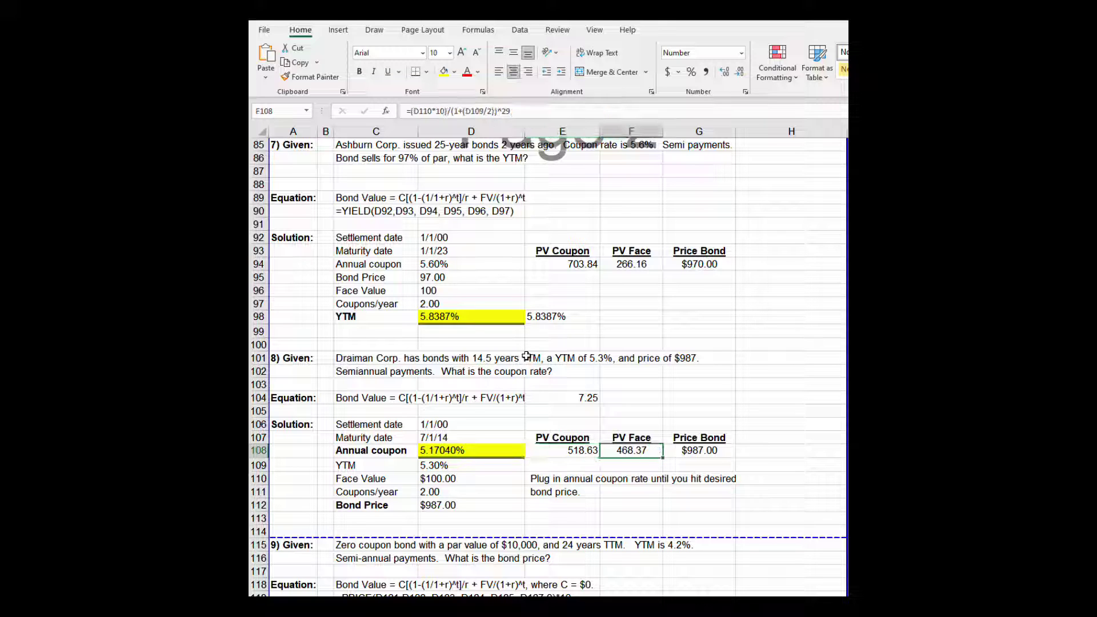
{"action": "key", "text": "Left"}
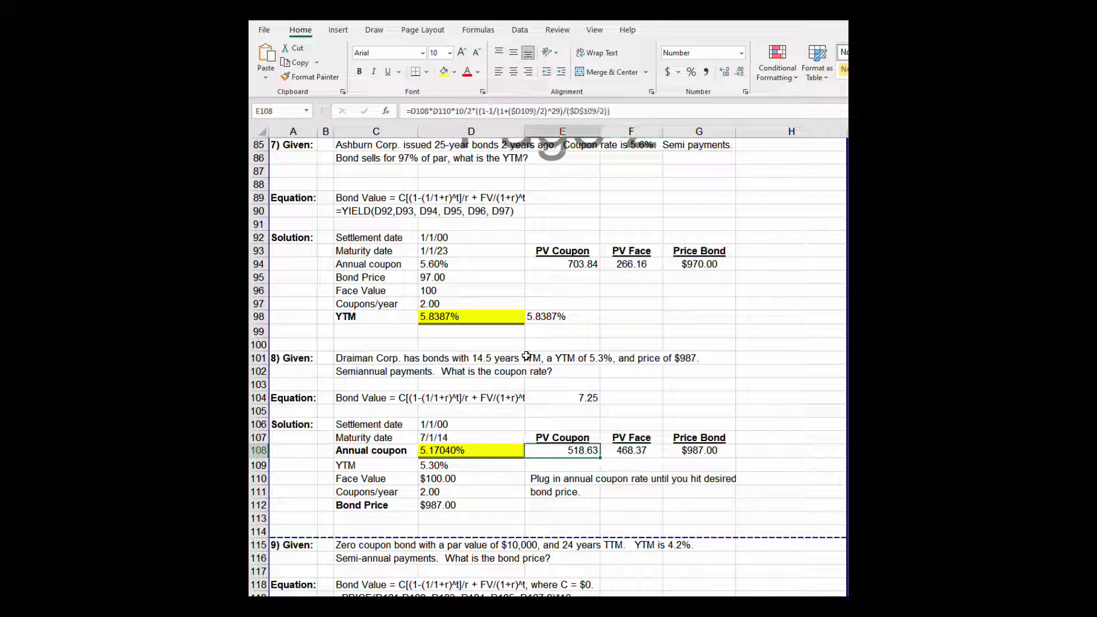
Inspect problem 8's Price Bond formula in G108 and return to the annual coupon rate in D108
{"action": "key", "text": "Right"}
{"action": "key", "text": "Right"}
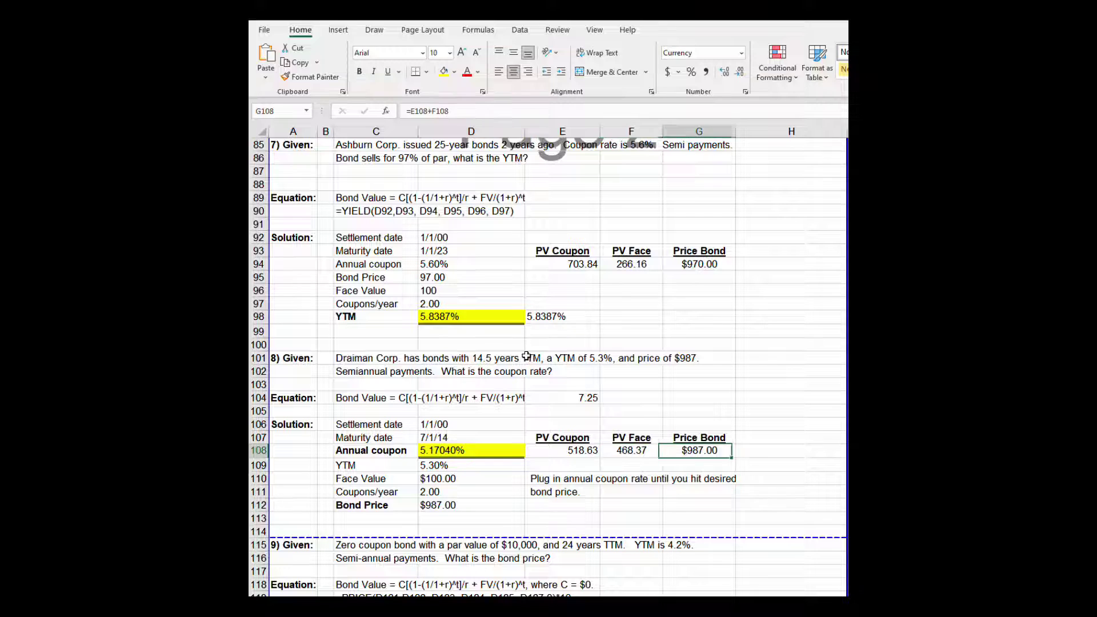
{"action": "key", "text": "Left"}
{"action": "key", "text": "Left"}
{"action": "key", "text": "Right"}
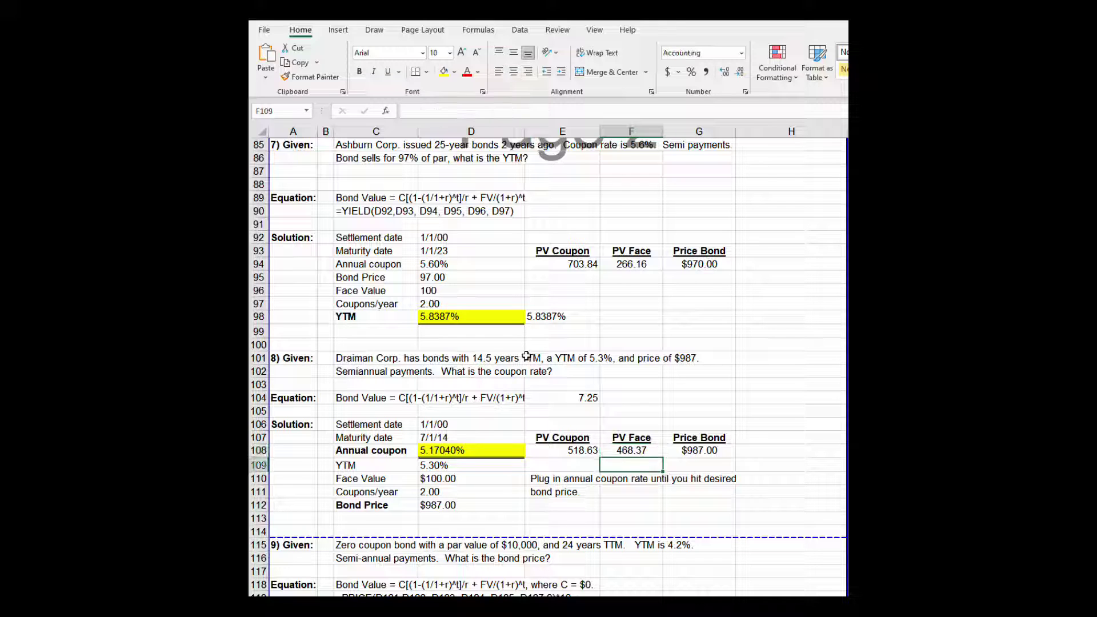
{"action": "key", "text": "Left"}
{"action": "key", "text": "Left"}
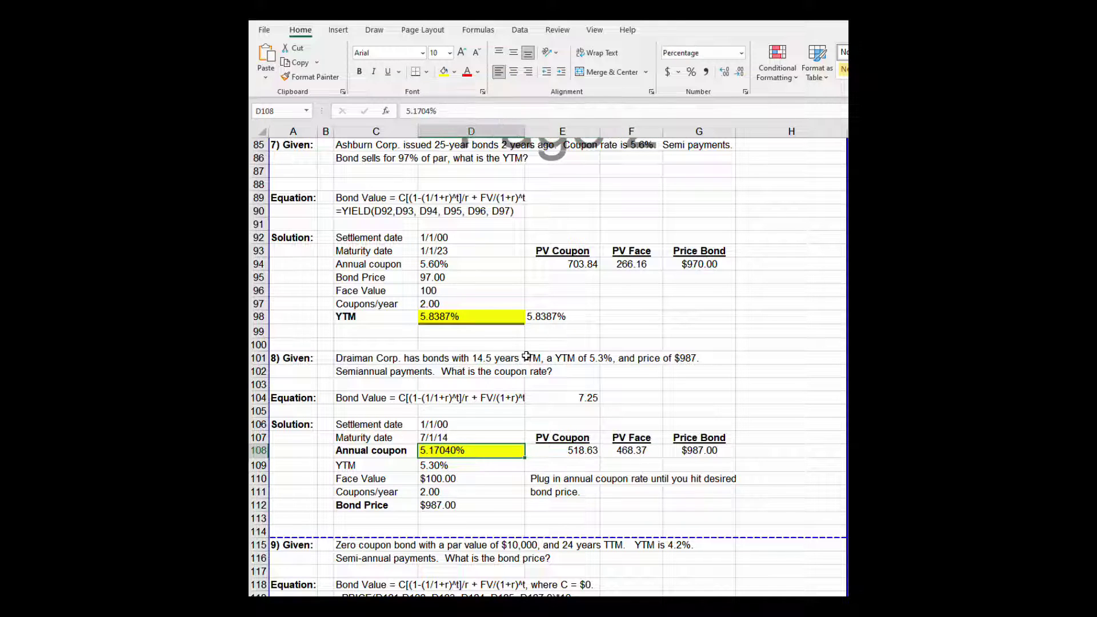
Trace problem 8's annual coupon rate in D108 across row 108 to the Price Bond cell and back
{"action": "key", "text": "Right"}
{"action": "key", "text": "Right"}
{"action": "key", "text": "Right"}
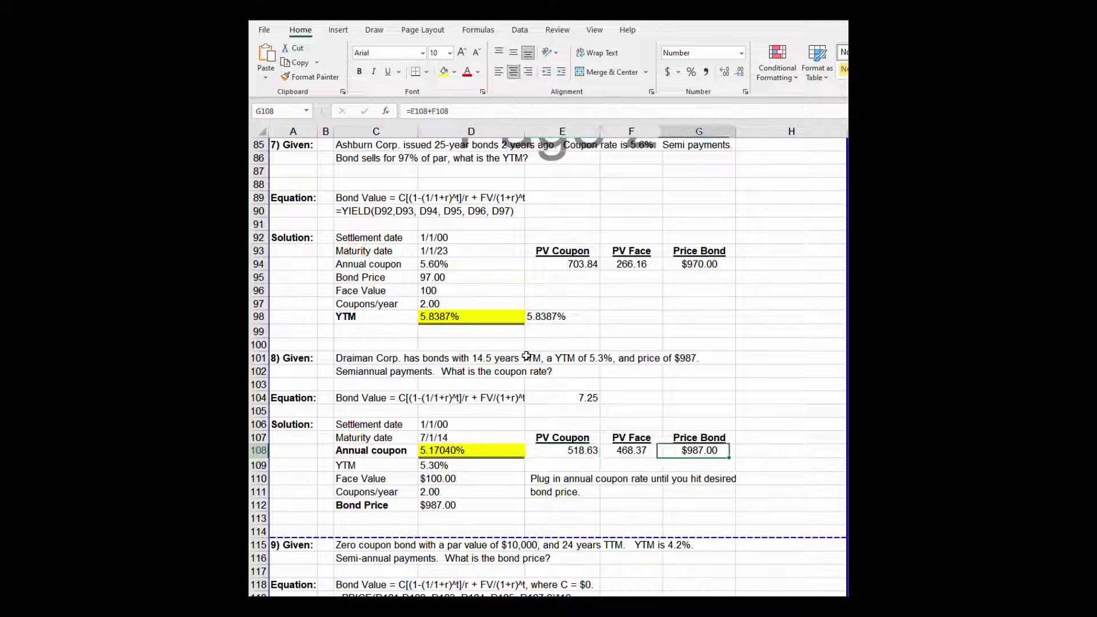
{"action": "key", "text": "Left"}
{"action": "key", "text": "Left"}
{"action": "key", "text": "Left"}
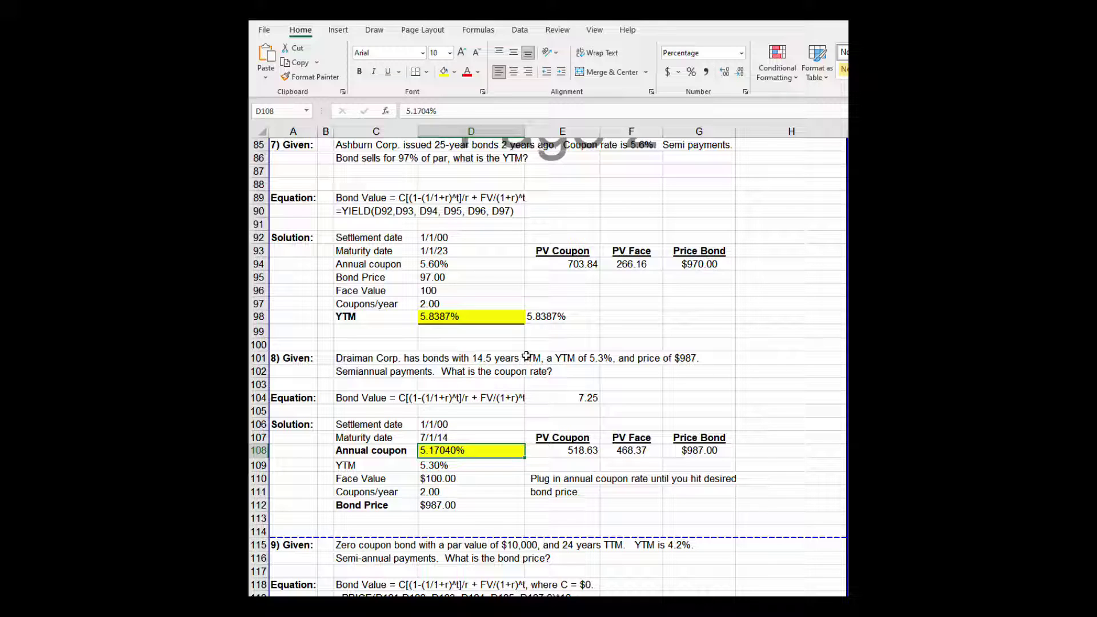
Compare problem 8's YTM in D109 with its annual coupon rate in D108
{"action": "key", "text": "Down"}
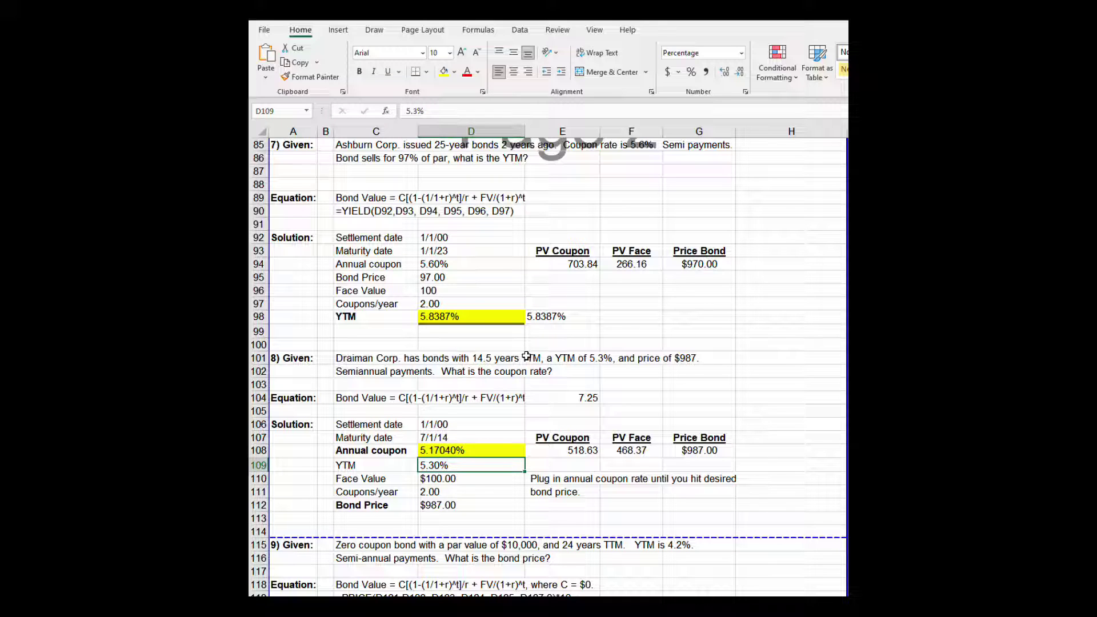
{"action": "key", "text": "Up"}
{"action": "key", "text": "Down"}
{"action": "key", "text": "Up"}
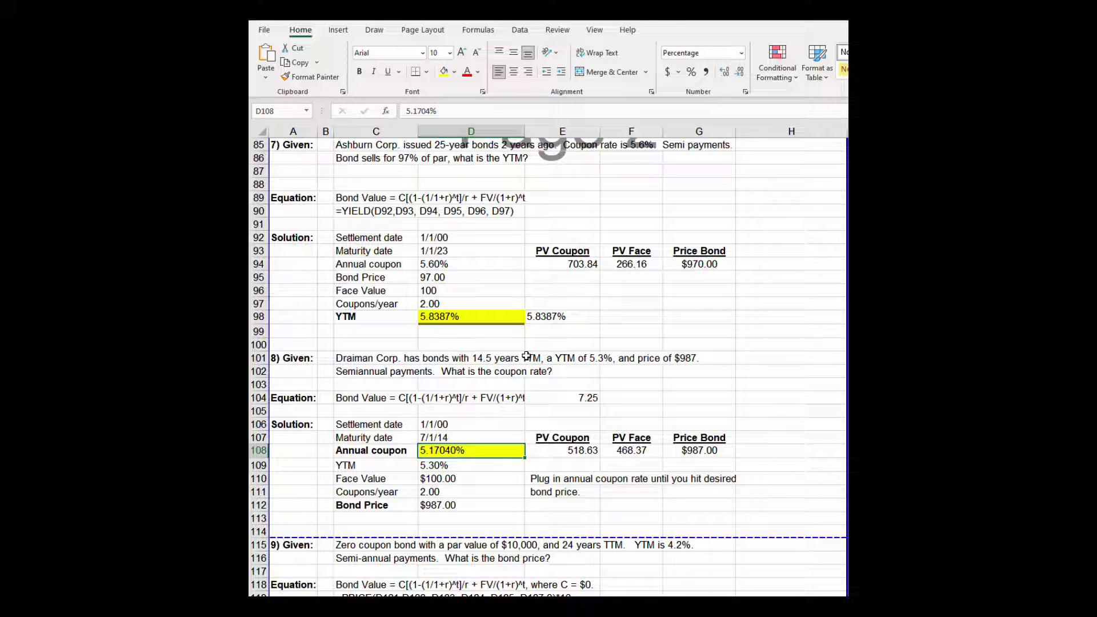
Recheck problem 8's Price Bond total in G108 against the plugged-in coupon rate in D108
{"action": "key", "text": "Right"}
{"action": "key", "text": "Right"}
{"action": "key", "text": "Right"}
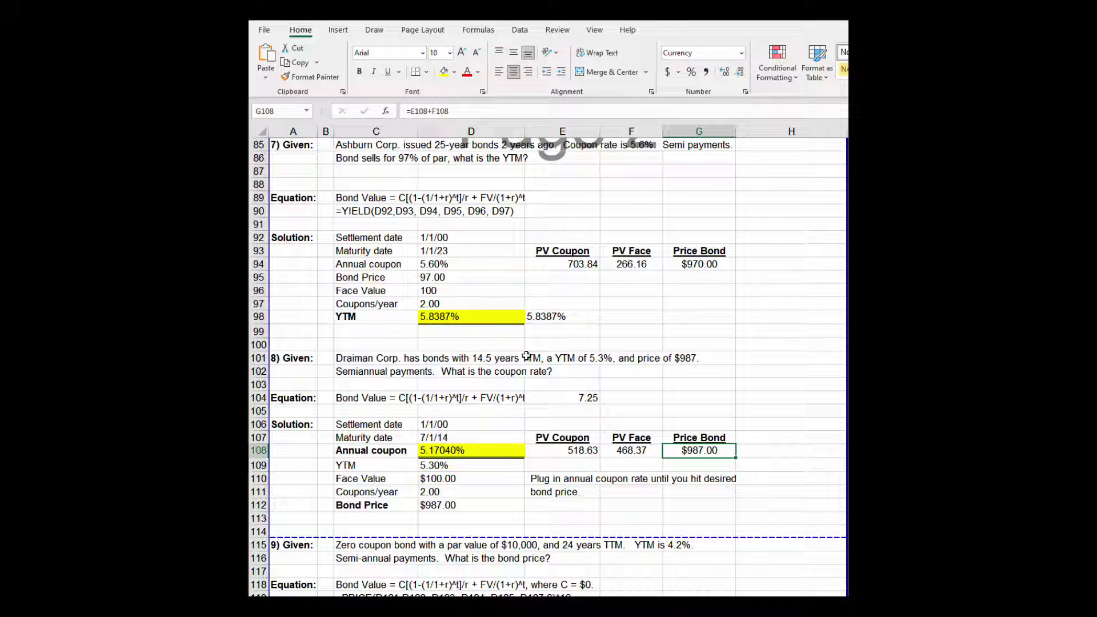
{"action": "key", "text": "Left"}
{"action": "key", "text": "Left"}
{"action": "key", "text": "Left"}
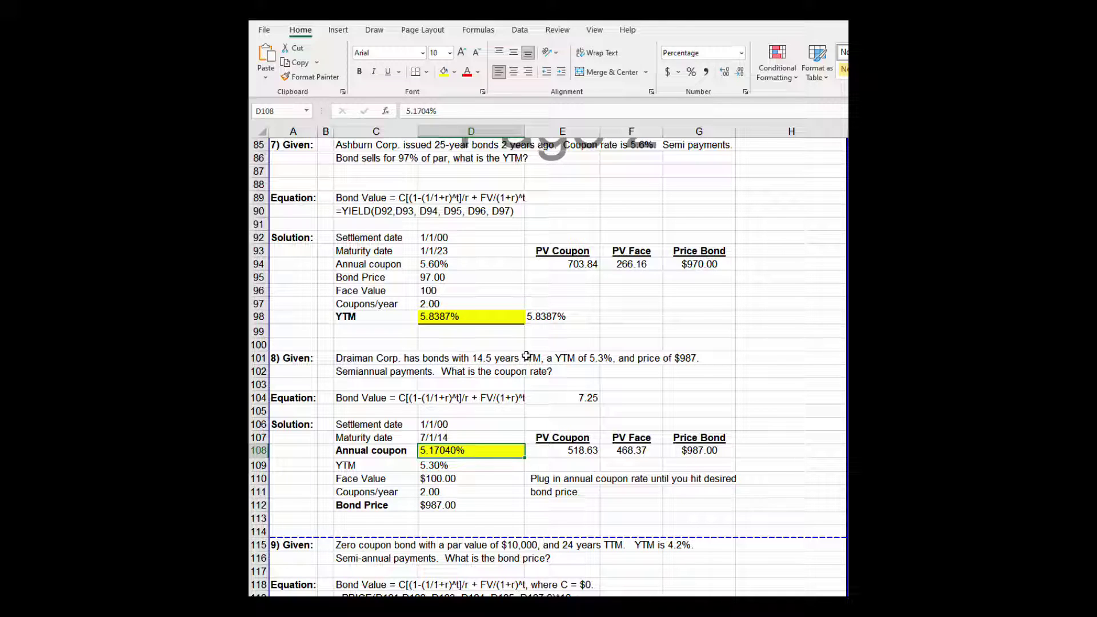
Move on from problem 8 to problem 9 and read its given zero coupon bond details across row 115
{"action": "key", "text": "Down"}
{"action": "key", "text": "Down"}
{"action": "key", "text": "Down"}
{"action": "key", "text": "Down"}
{"action": "key", "text": "Down"}
{"action": "key", "text": "Down"}
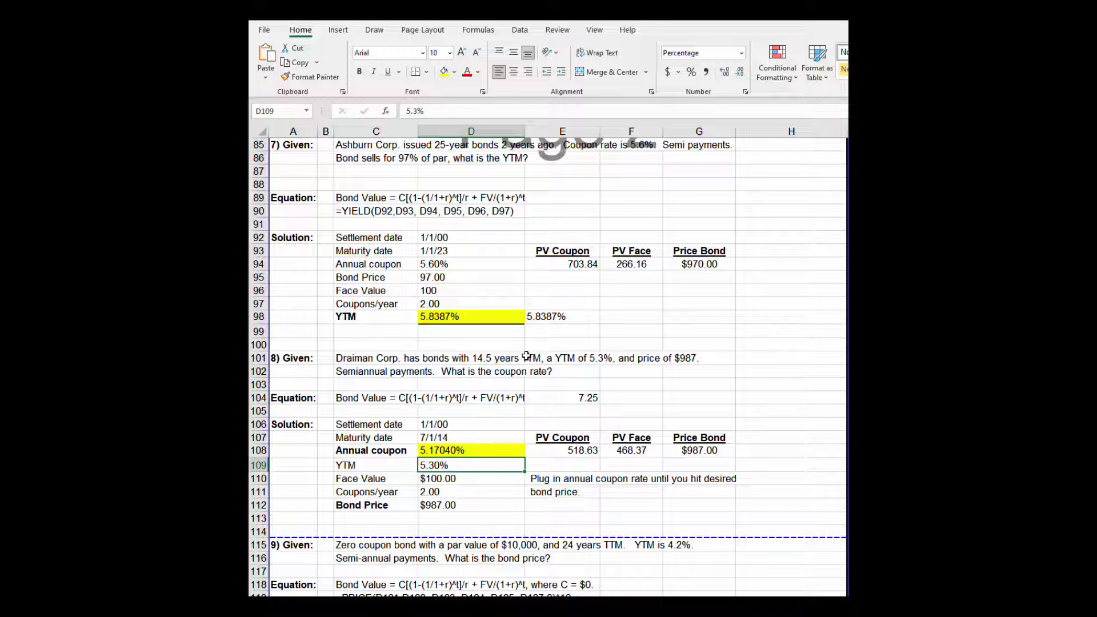
{"action": "key", "text": "Down"}
{"action": "key", "text": "Down"}
{"action": "key", "text": "Down"}
{"action": "key", "text": "Down"}
{"action": "key", "text": "Down"}
{"action": "key", "text": "Down"}
{"action": "key", "text": "Down"}
{"action": "key", "text": "Down"}
{"action": "key", "text": "Down"}
{"action": "key", "text": "Down"}
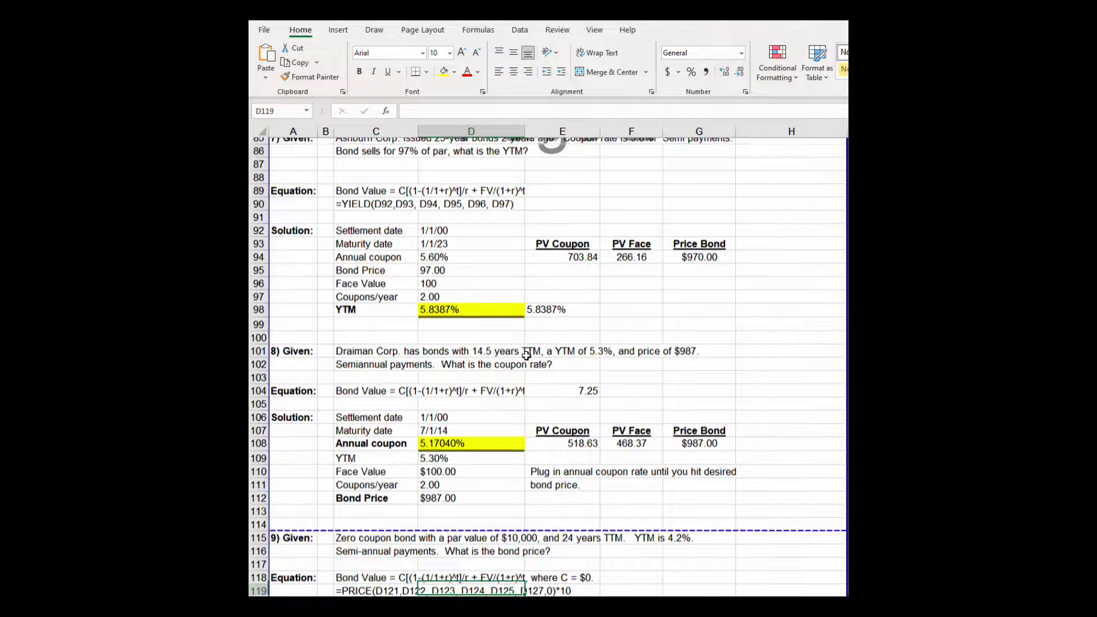
{"action": "key", "text": "Down"}
{"action": "key", "text": "Down"}
{"action": "key", "text": "Down"}
{"action": "key", "text": "Down"}
{"action": "key", "text": "Down"}
{"action": "key", "text": "Down"}
{"action": "key", "text": "Down"}
{"action": "key", "text": "Down"}
{"action": "key", "text": "Down"}
{"action": "key", "text": "Down"}
{"action": "key", "text": "Down"}
{"action": "key", "text": "Down"}
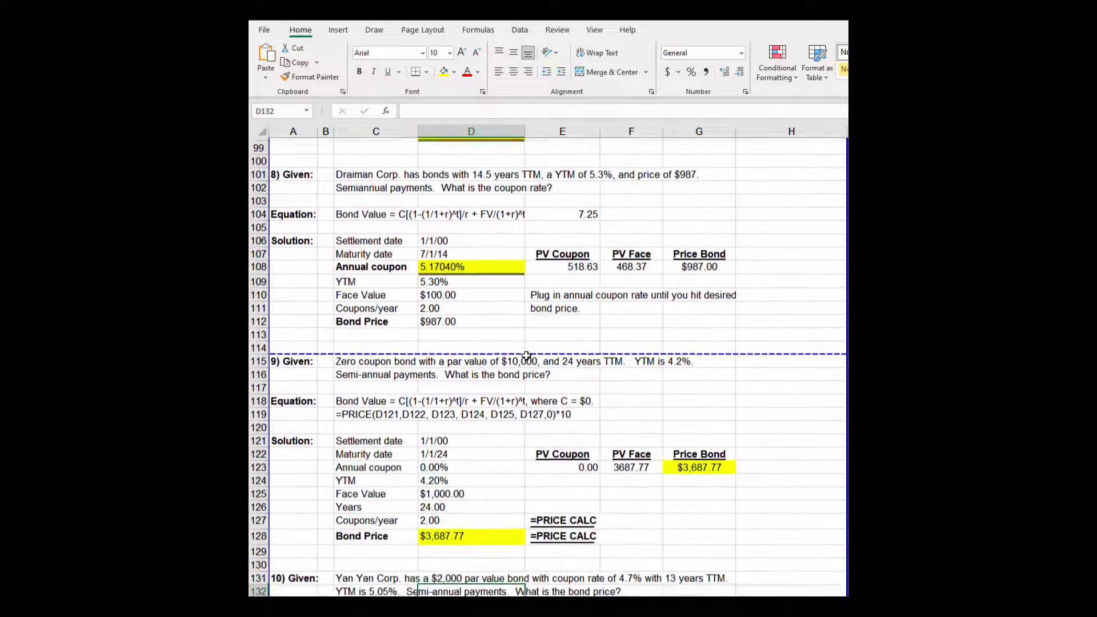
{"action": "key", "text": "Up"}
{"action": "key", "text": "Up"}
{"action": "key", "text": "Up"}
{"action": "key", "text": "Up"}
{"action": "key", "text": "Up"}
{"action": "key", "text": "Up"}
{"action": "key", "text": "Up"}
{"action": "key", "text": "Up"}
{"action": "key", "text": "Up"}
{"action": "key", "text": "Up"}
{"action": "key", "text": "Up"}
{"action": "key", "text": "Up"}
{"action": "key", "text": "Up"}
{"action": "key", "text": "Up"}
{"action": "key", "text": "Up"}
{"action": "key", "text": "Up"}
{"action": "key", "text": "Up"}
{"action": "key", "text": "Up"}
{"action": "key", "text": "Up"}
{"action": "key", "text": "Up"}
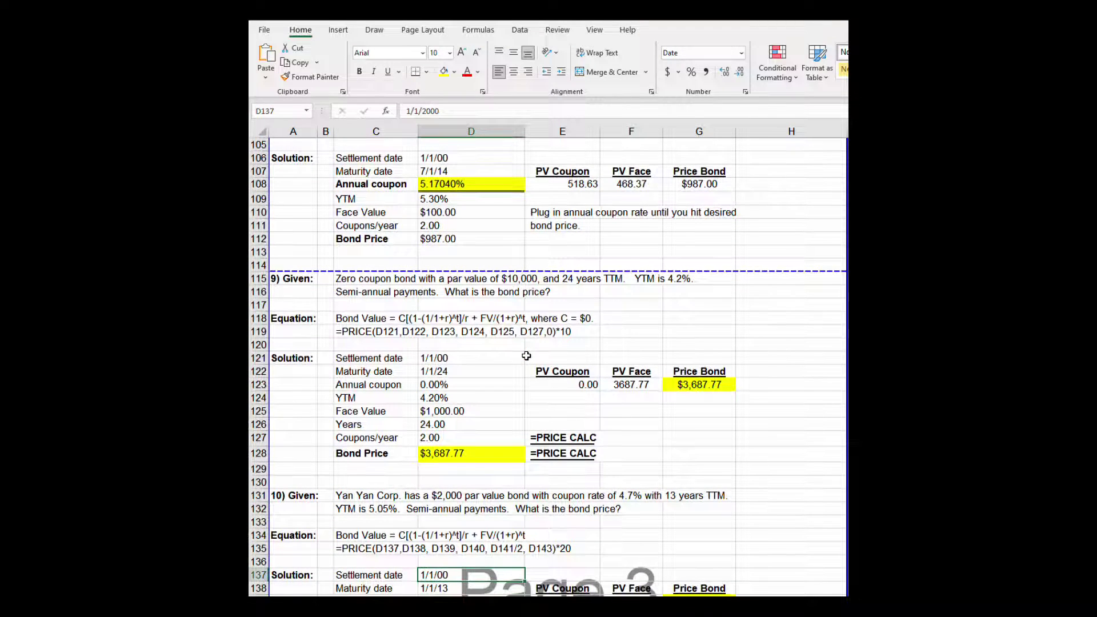
{"action": "key", "text": "Down"}
{"action": "key", "text": "Down"}
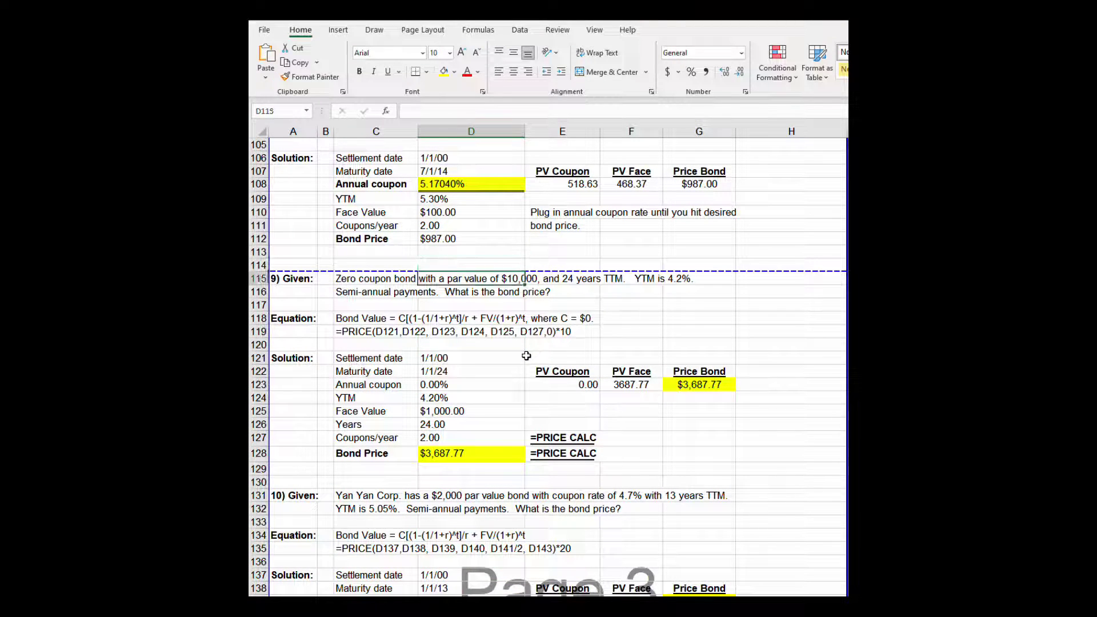
{"action": "key", "text": "Right"}
{"action": "key", "text": "Right"}
{"action": "key", "text": "Right"}
{"action": "key", "text": "Right"}
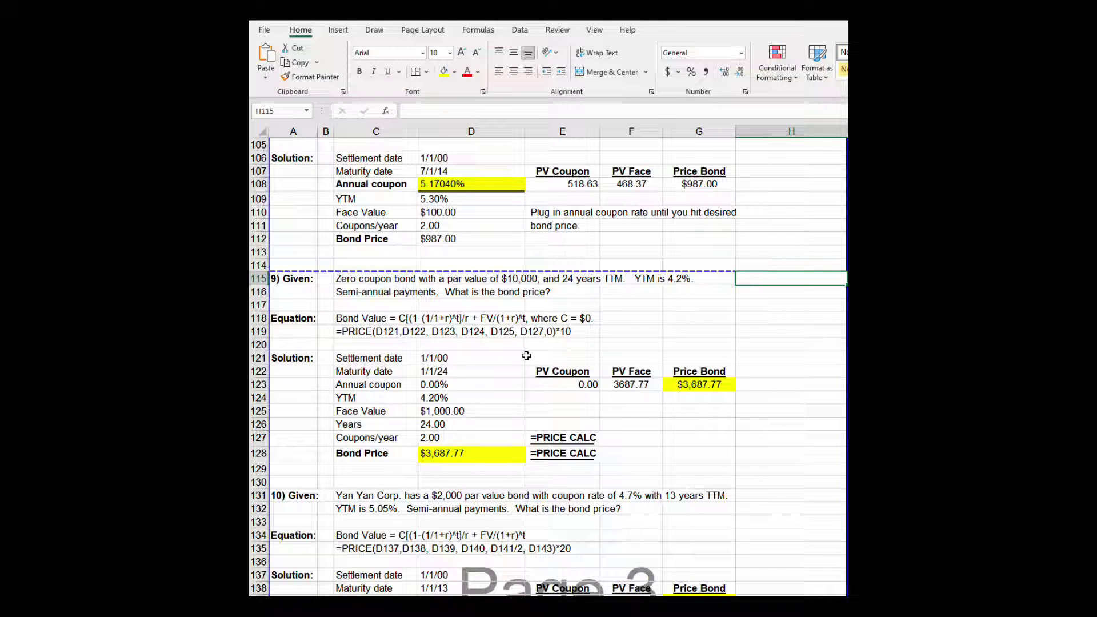
Go from problem 9's given details to its bond value equation in C118
{"action": "key", "text": "Left"}
{"action": "key", "text": "Left"}
{"action": "key", "text": "Left"}
{"action": "key", "text": "Left"}
{"action": "key", "text": "Left"}
{"action": "key", "text": "Down"}
{"action": "key", "text": "Down"}
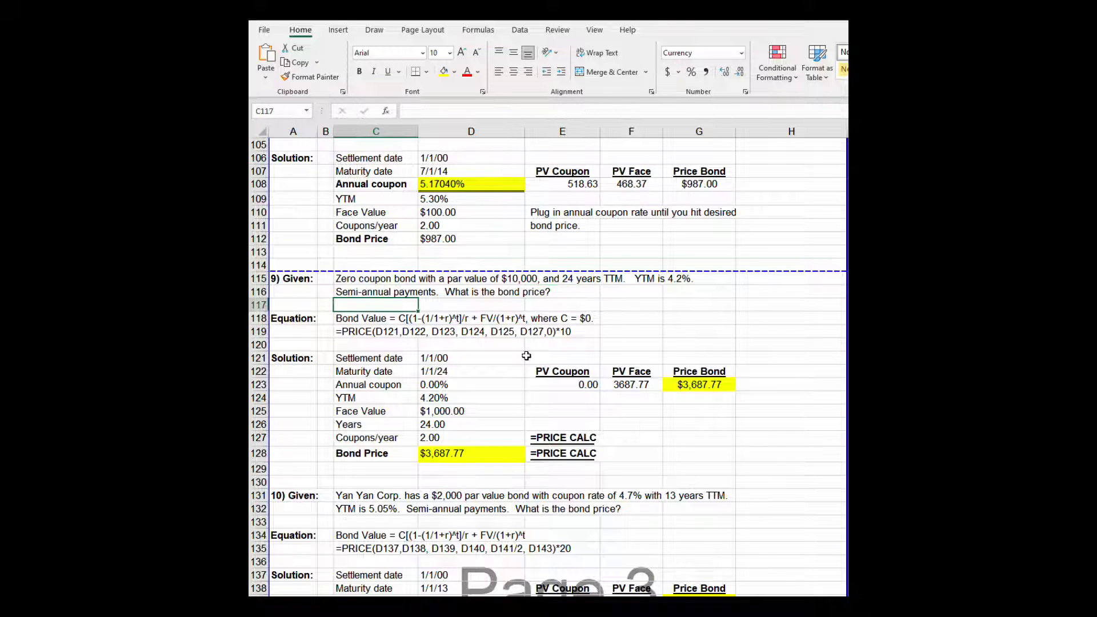
{"action": "key", "text": "Down"}
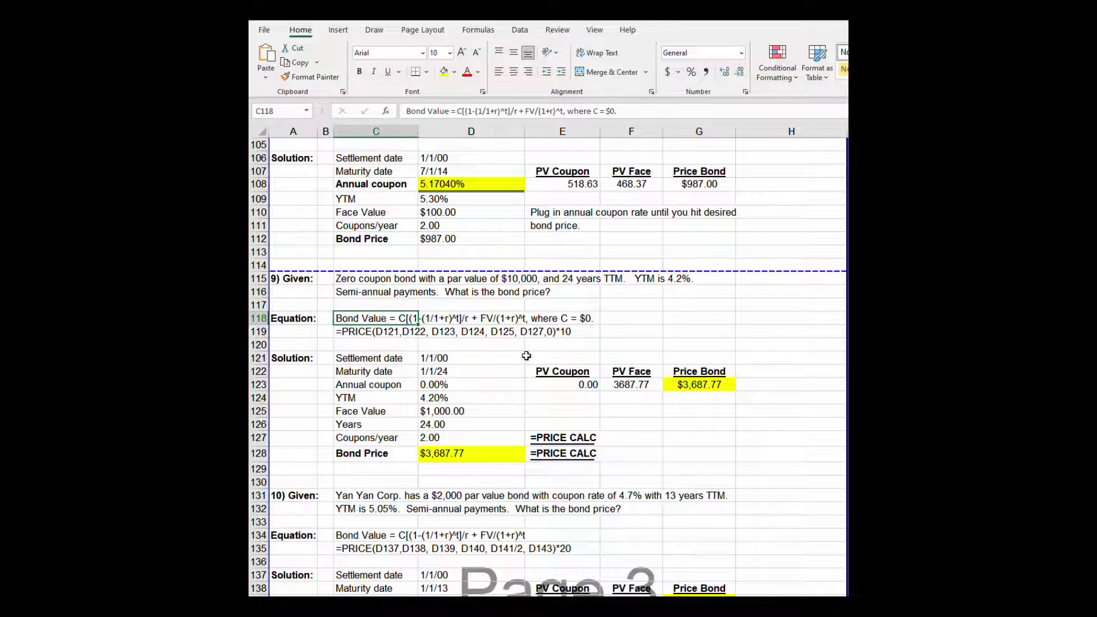
Trace problem 9's bond value equation across row 118 to the C = $0 condition and back to the face value term
{"action": "key", "text": "Right"}
{"action": "key", "text": "Right"}
{"action": "key", "text": "Right"}
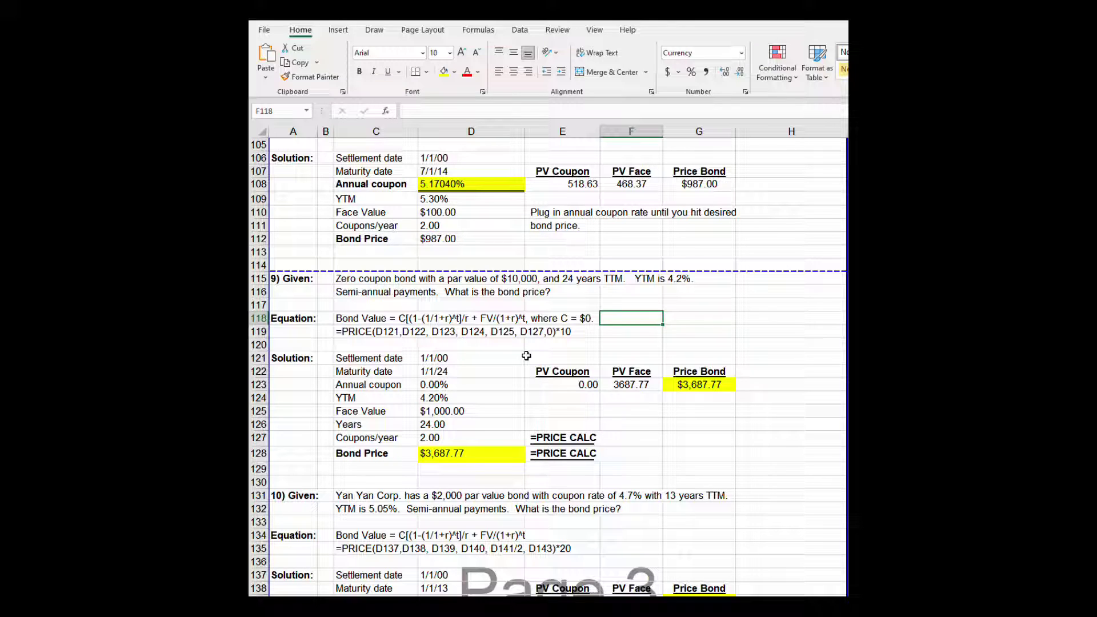
{"action": "key", "text": "Left"}
{"action": "key", "text": "Left"}
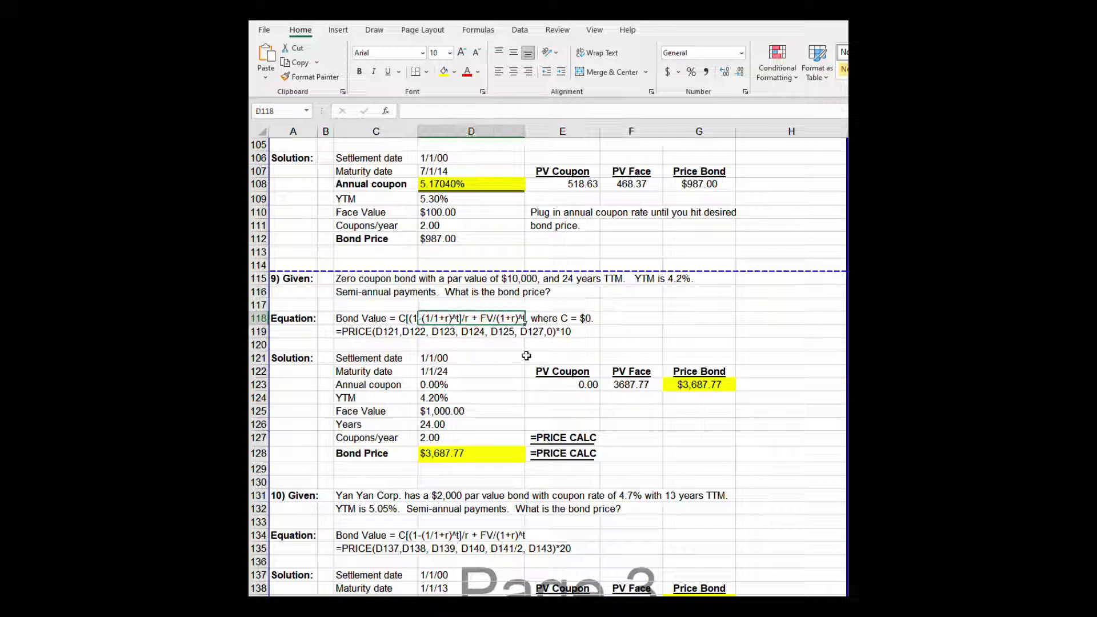
Inspect problem 9's PV Coupon formula in E123 and PV Face formula in F123
{"action": "key", "text": "Down"}
{"action": "key", "text": "Right"}
{"action": "key", "text": "Down"}
{"action": "key", "text": "Down"}
{"action": "key", "text": "Down"}
{"action": "key", "text": "Down"}
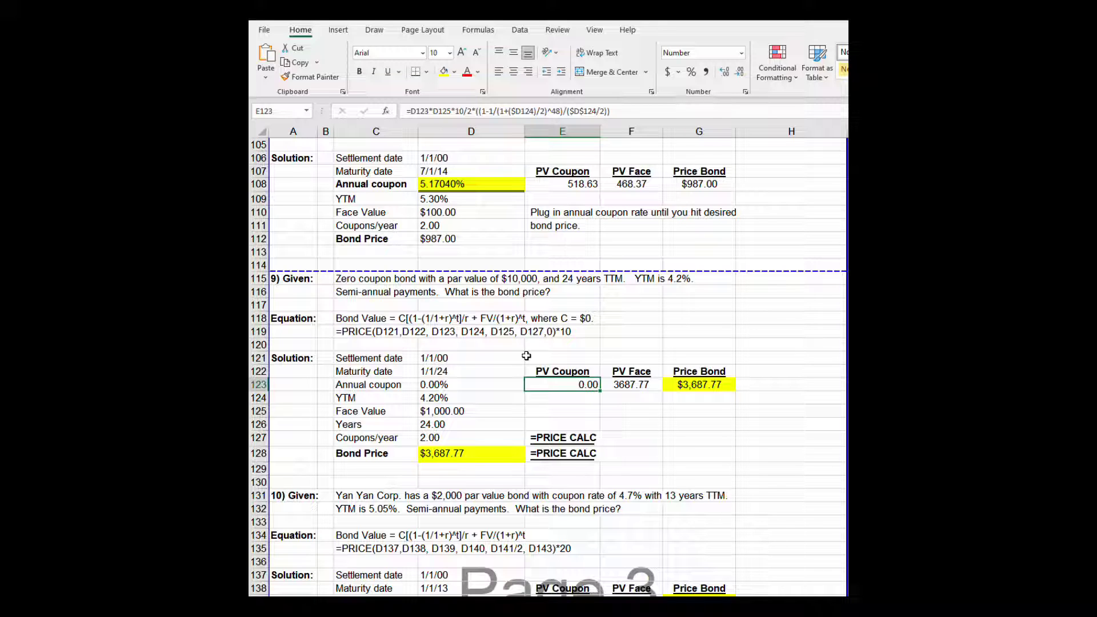
{"action": "key", "text": "Right"}
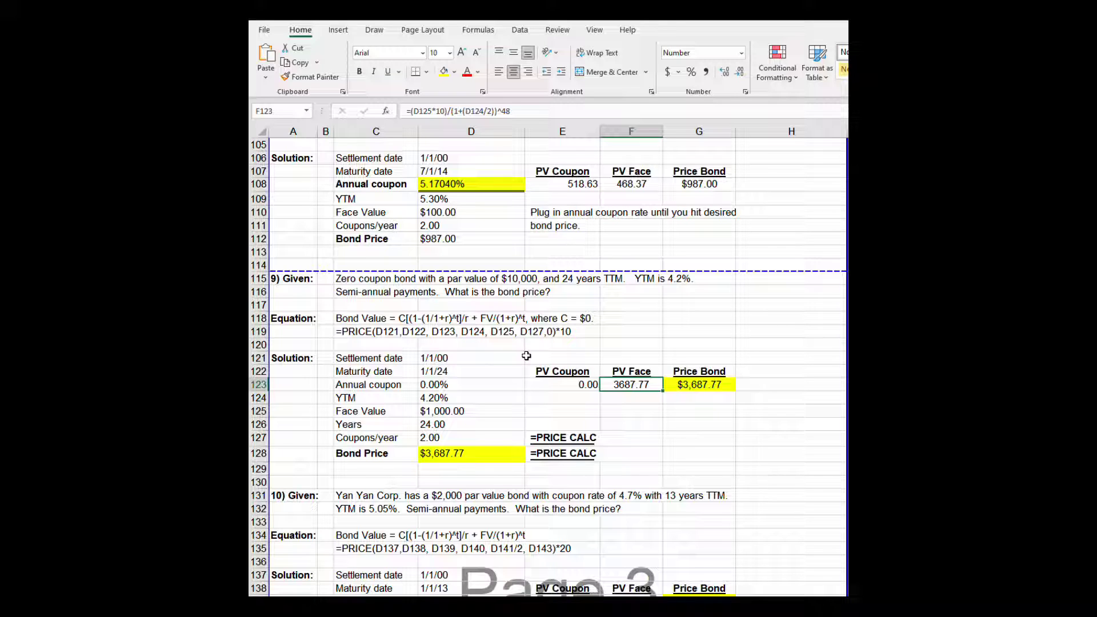
Check the YTM in D124 and face value in D125 that feed problem 9's PV Face formula in F123
{"action": "key", "text": "Left"}
{"action": "key", "text": "Left"}
{"action": "key", "text": "Down"}
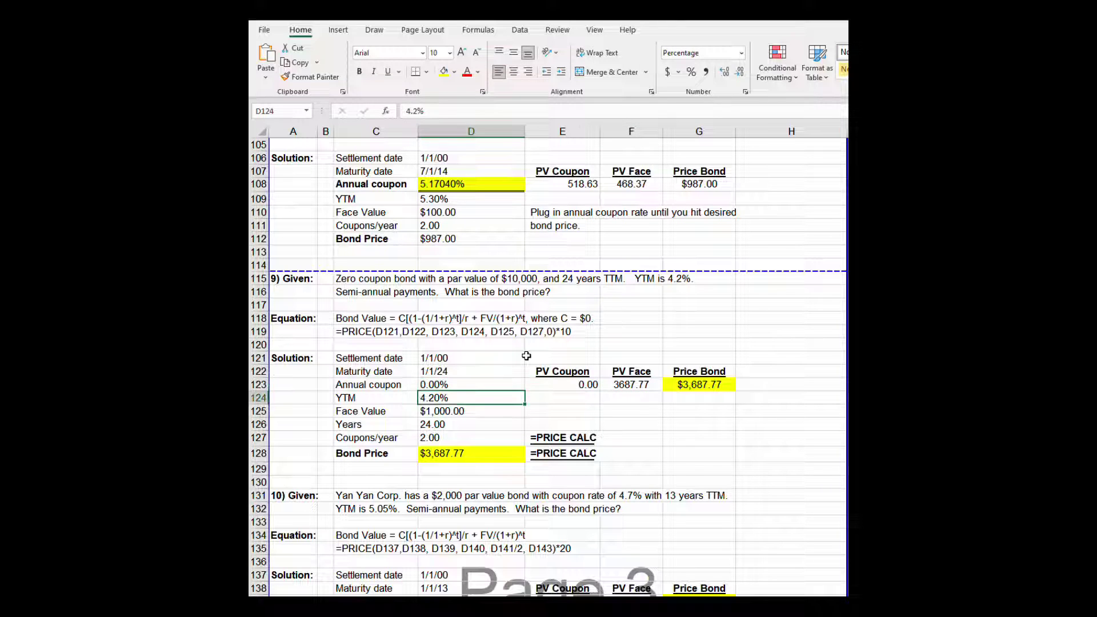
{"action": "key", "text": "Down"}
{"action": "key", "text": "Right"}
{"action": "key", "text": "Right"}
{"action": "key", "text": "Up"}
{"action": "key", "text": "Up"}
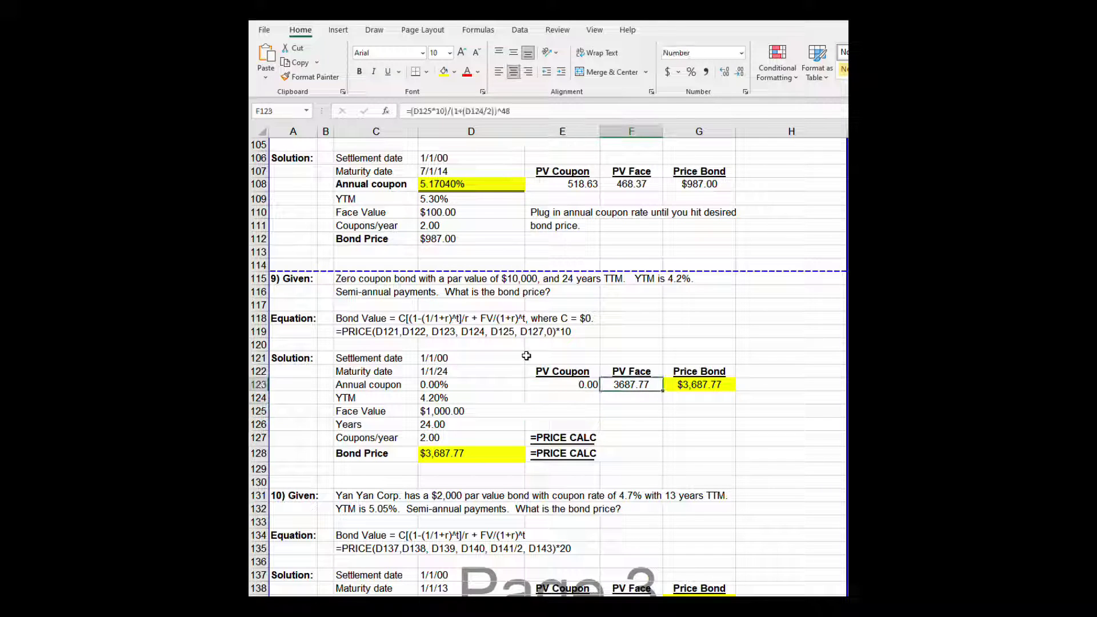
Revisit problem 9's PV Coupon in E123 and examine the PRICE formula behind the bond price in D128
{"action": "key", "text": "Left"}
{"action": "key", "text": "Left"}
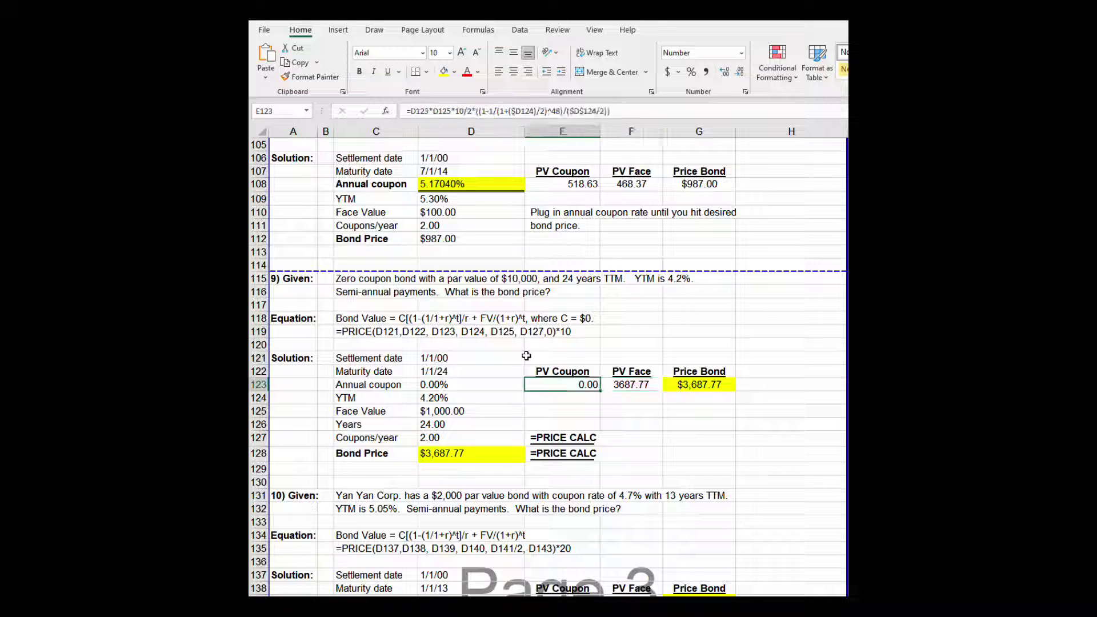
{"action": "key", "text": "Down"}
{"action": "key", "text": "Down"}
{"action": "key", "text": "Down"}
{"action": "key", "text": "Down"}
{"action": "key", "text": "Down"}
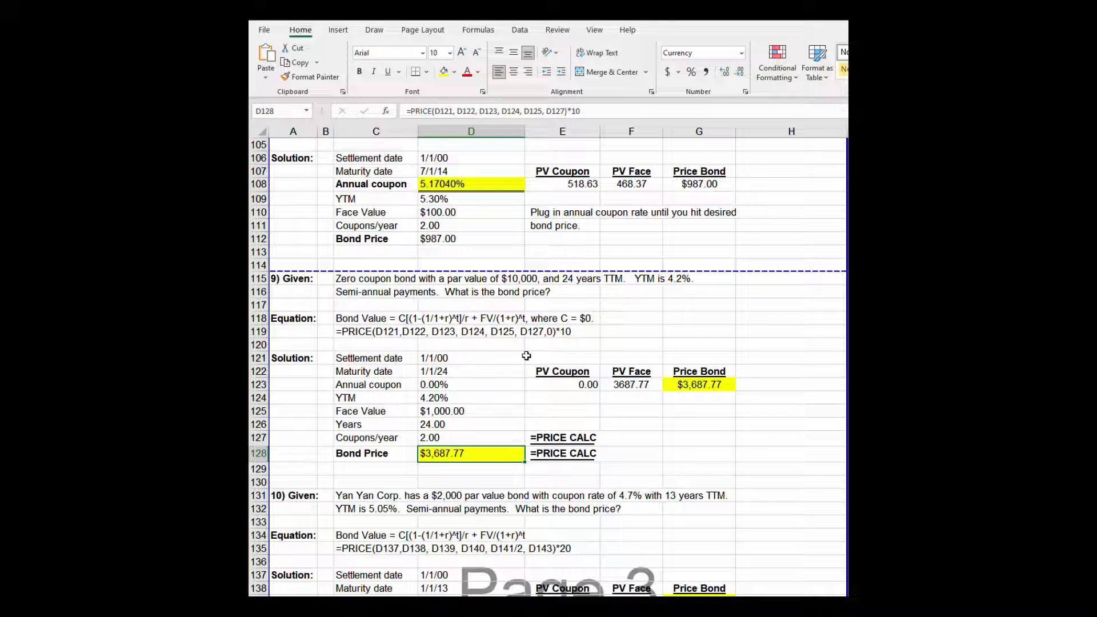
{"action": "key", "text": "Right"}
{"action": "key", "text": "Left"}
Review problem 9's PRICE inputs from the settlement date in D121 down to coupons per year in D127, finishing at the bond price in D128
{"action": "key", "text": "Up"}
{"action": "key", "text": "Up"}
{"action": "key", "text": "Up"}
{"action": "key", "text": "Up"}
{"action": "key", "text": "Up"}
{"action": "key", "text": "Up"}
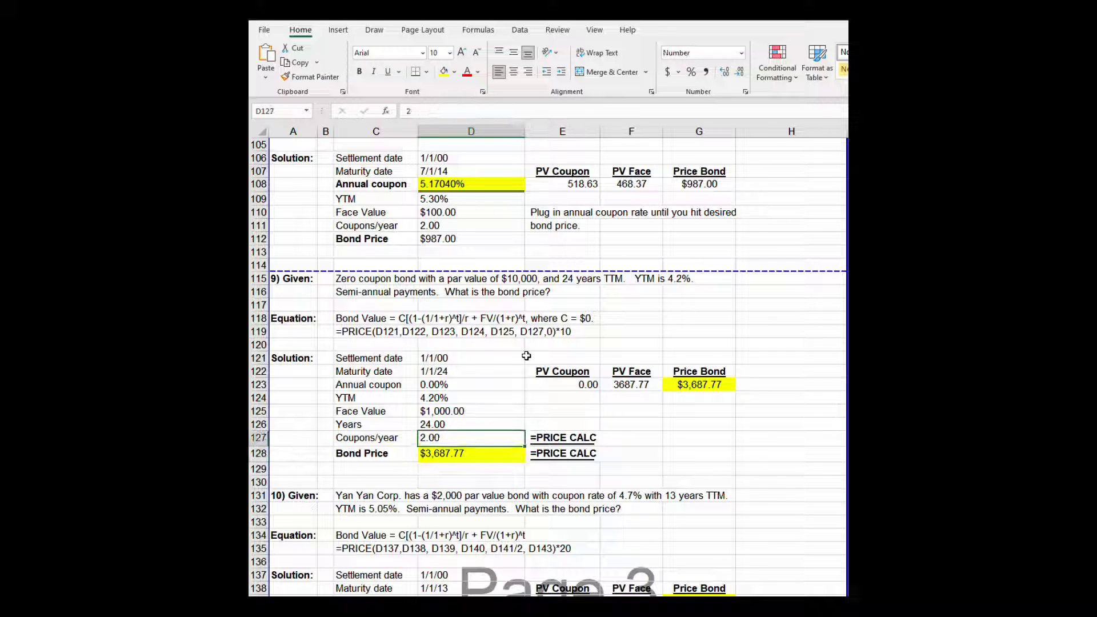
{"action": "key", "text": "Up"}
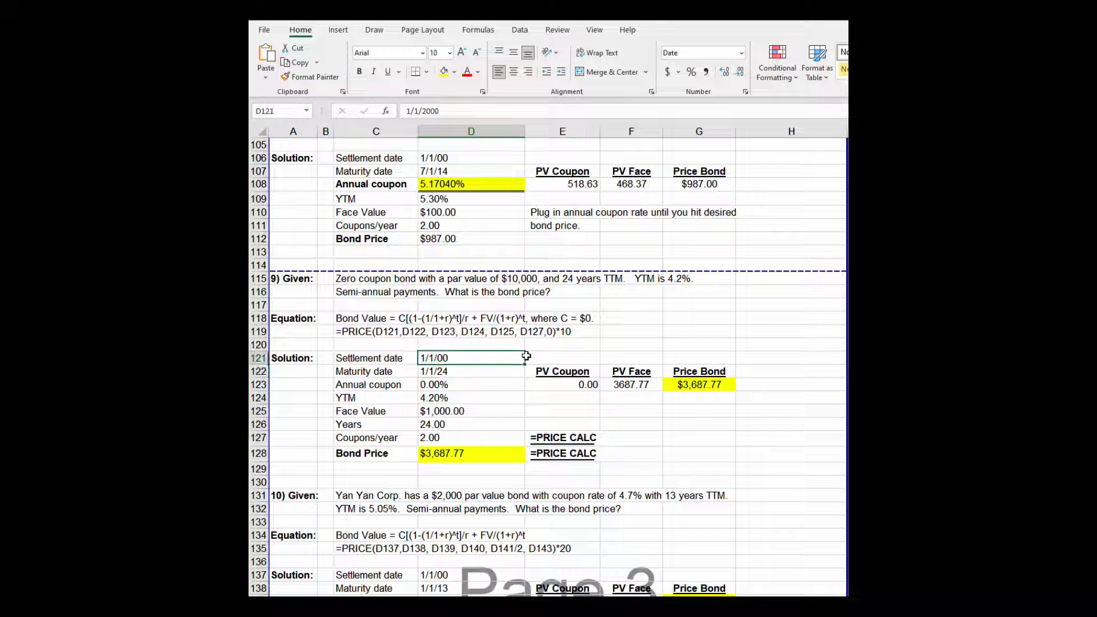
{"action": "key", "text": "Down"}
{"action": "key", "text": "Down"}
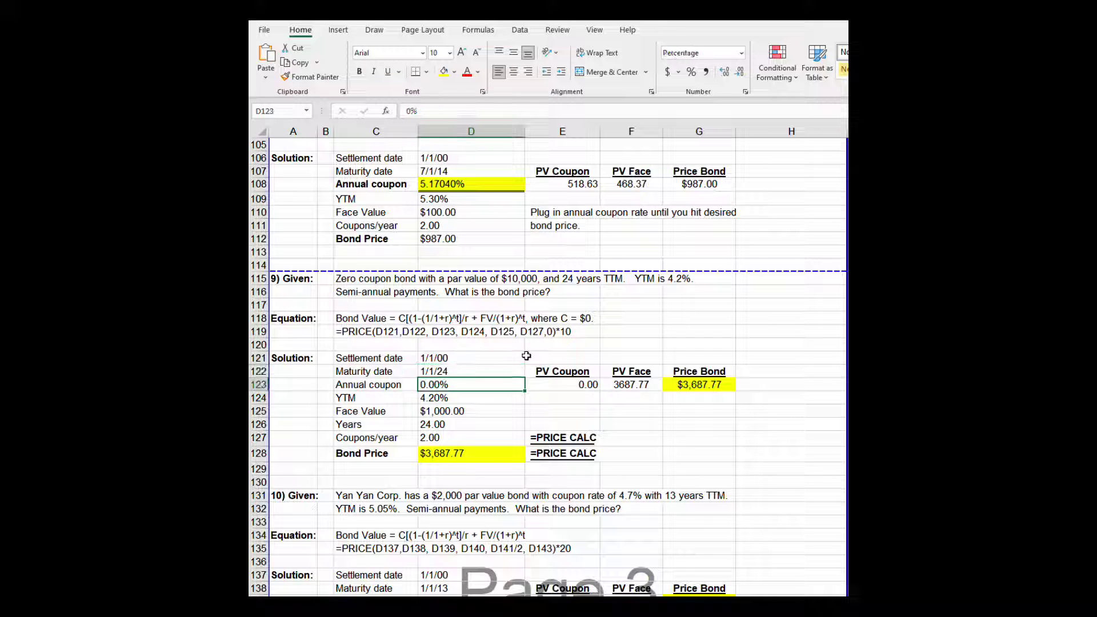
{"action": "key", "text": "Down"}
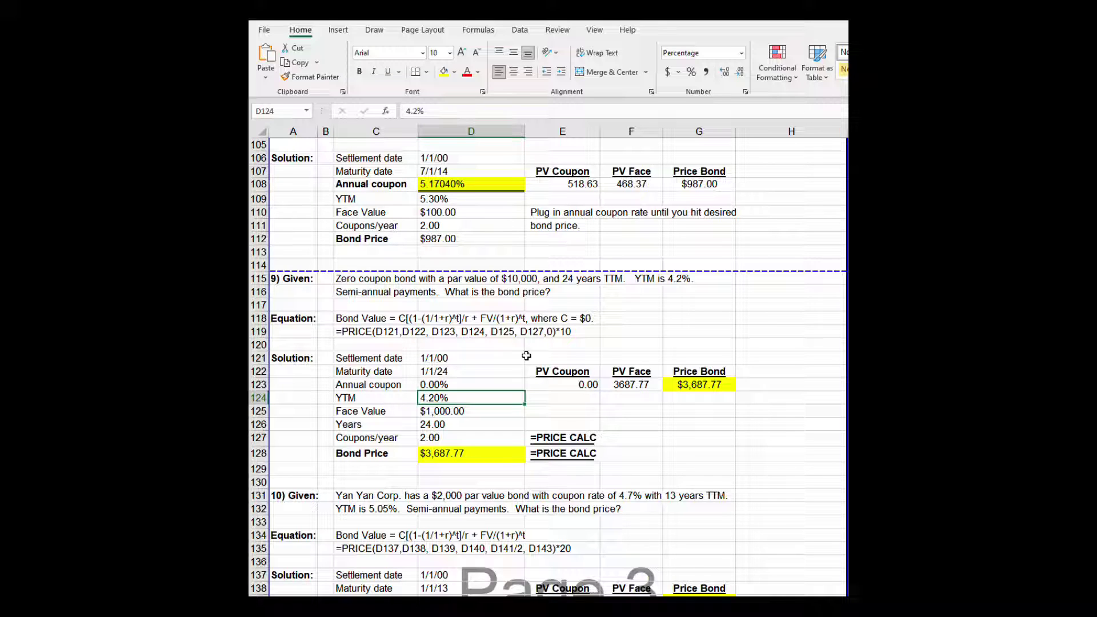
{"action": "key", "text": "Down"}
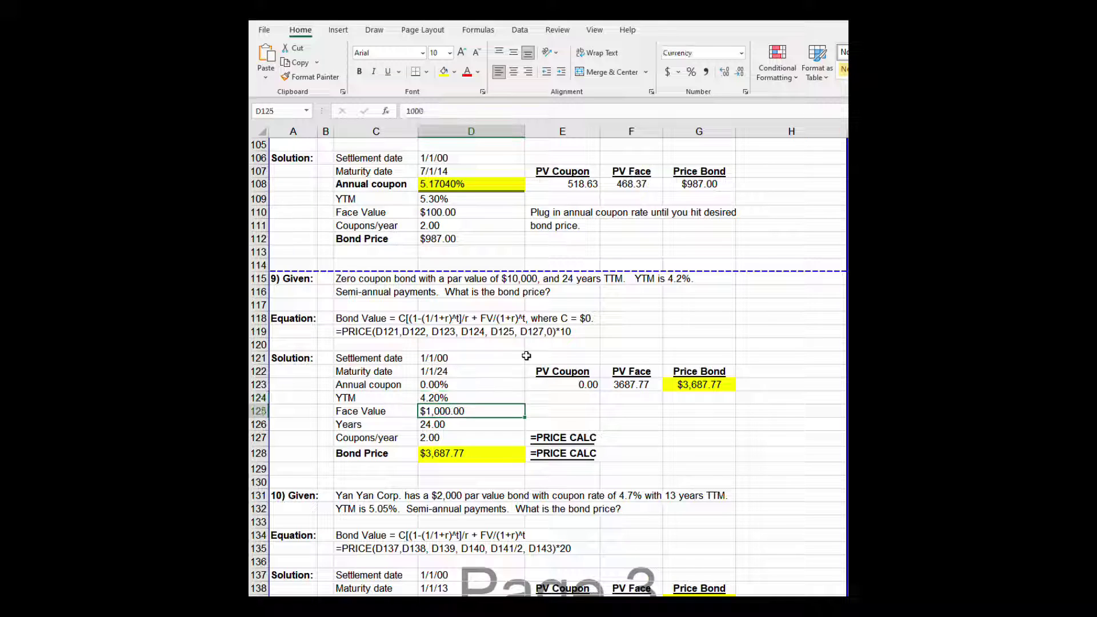
{"action": "key", "text": "Down"}
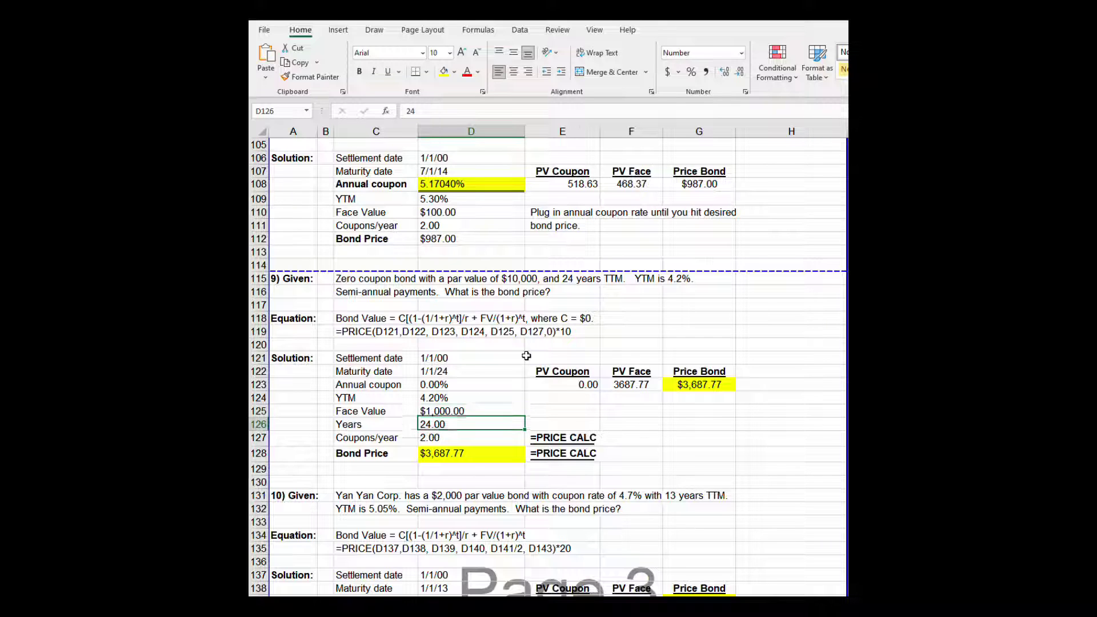
{"action": "key", "text": "Down"}
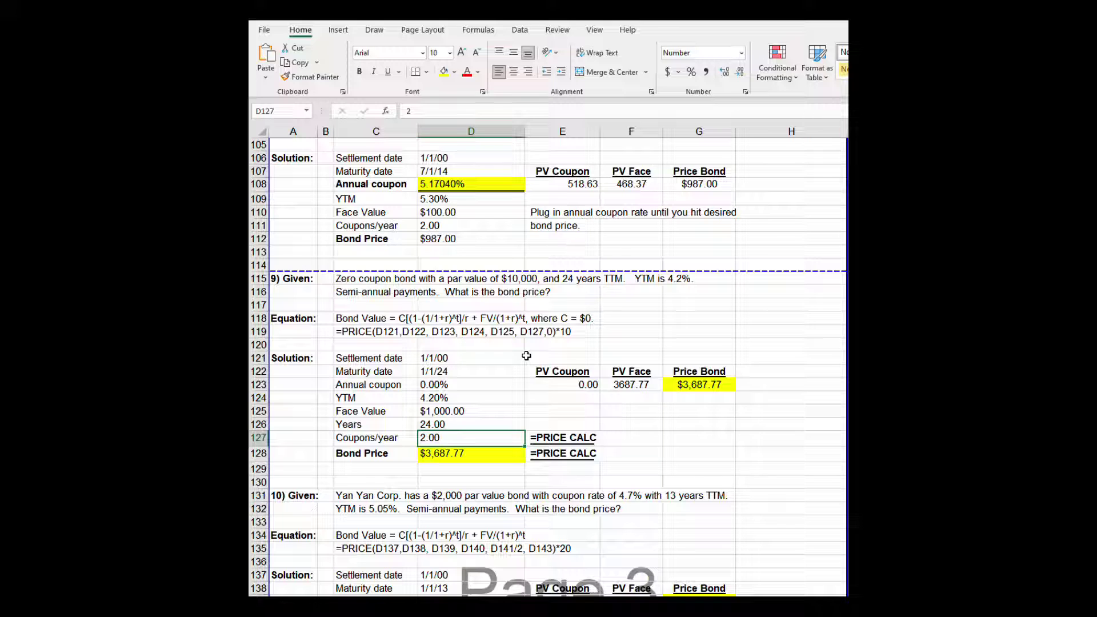
{"action": "key", "text": "Down"}
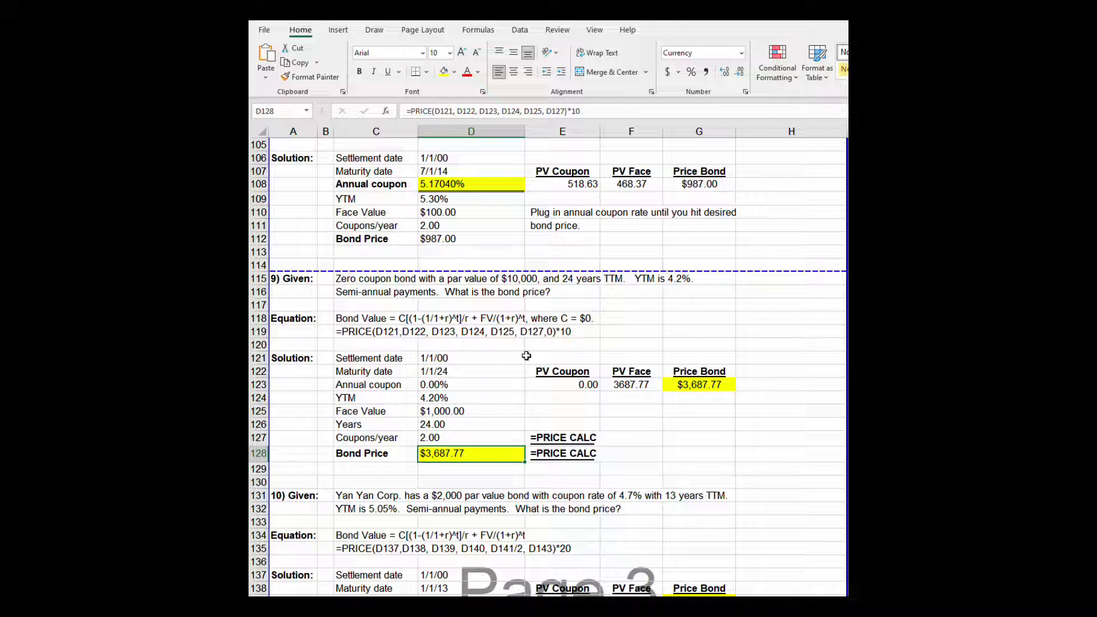
Follow problem 9's PV Coupon and PV Face across row 123 to the Price Bond formula in G123
{"action": "key", "text": "Up"}
{"action": "key", "text": "Up"}
{"action": "key", "text": "Up"}
{"action": "key", "text": "Up"}
{"action": "key", "text": "Up"}
{"action": "key", "text": "Right"}
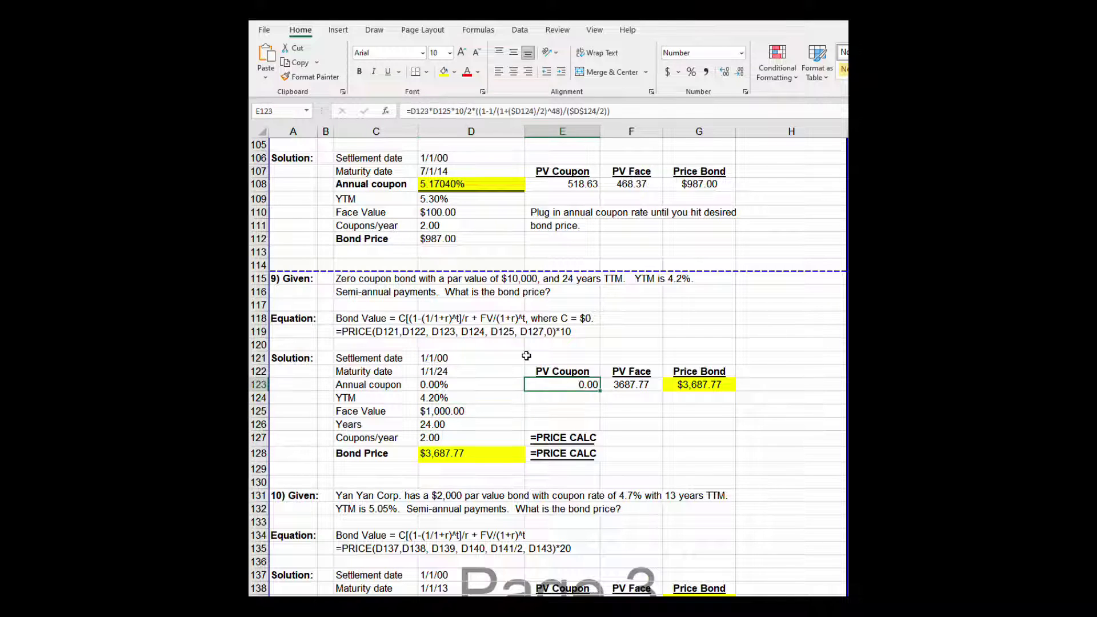
{"action": "key", "text": "Right"}
{"action": "key", "text": "Right"}
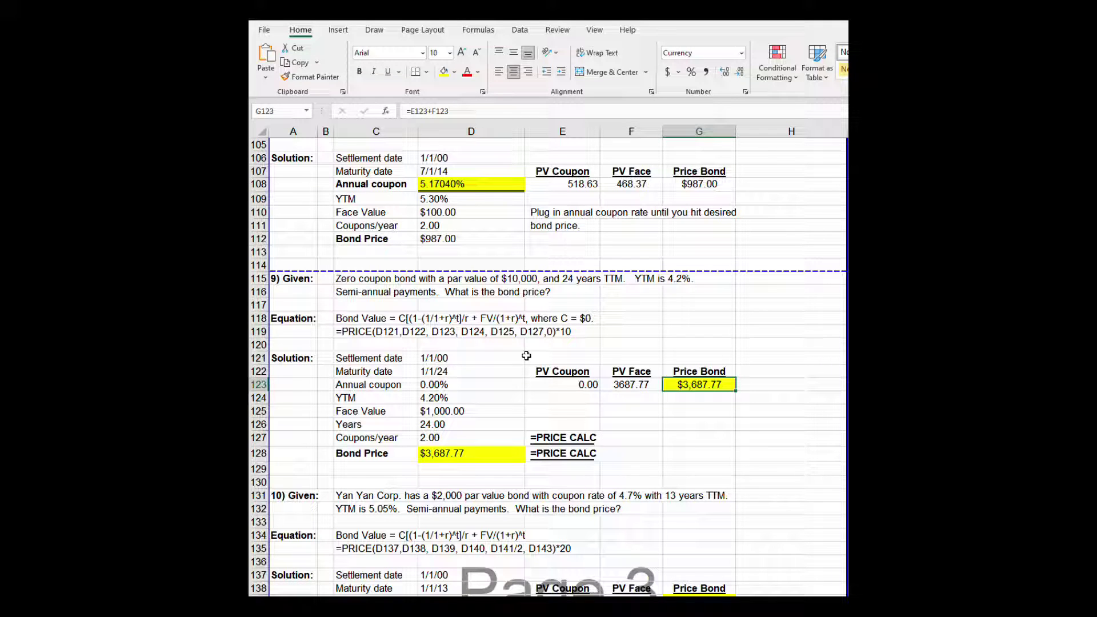
Compare problem 9's Price Bond total in G123 with the PRICE function result in D128
{"action": "key", "text": "Down"}
{"action": "key", "text": "Down"}
{"action": "key", "text": "Down"}
{"action": "key", "text": "Down"}
{"action": "key", "text": "Down"}
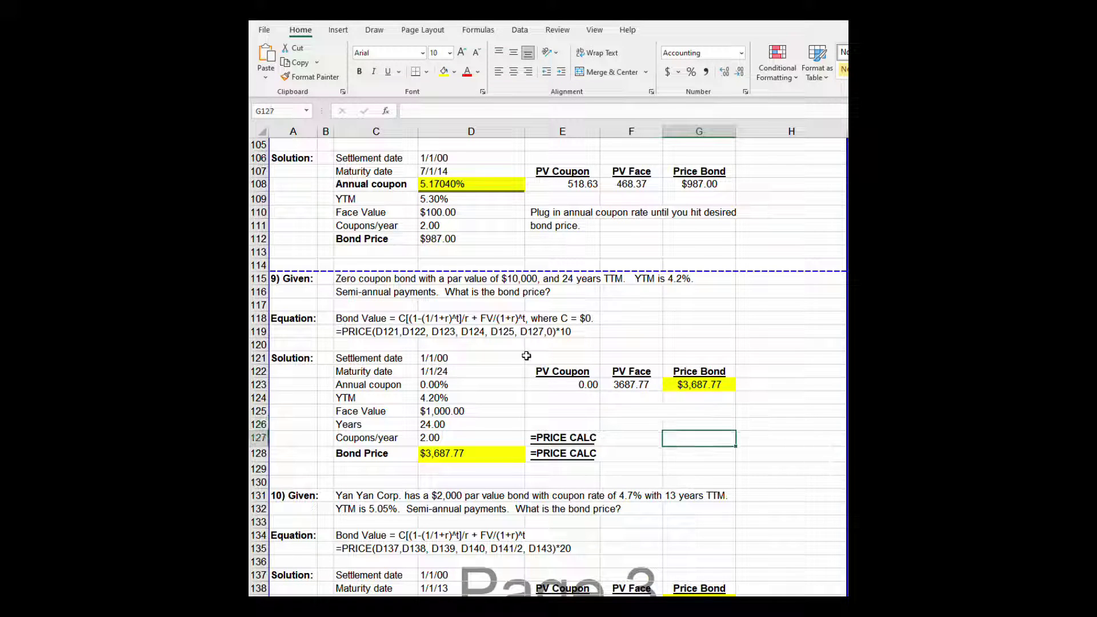
{"action": "key", "text": "Left"}
{"action": "key", "text": "Left"}
{"action": "key", "text": "Left"}
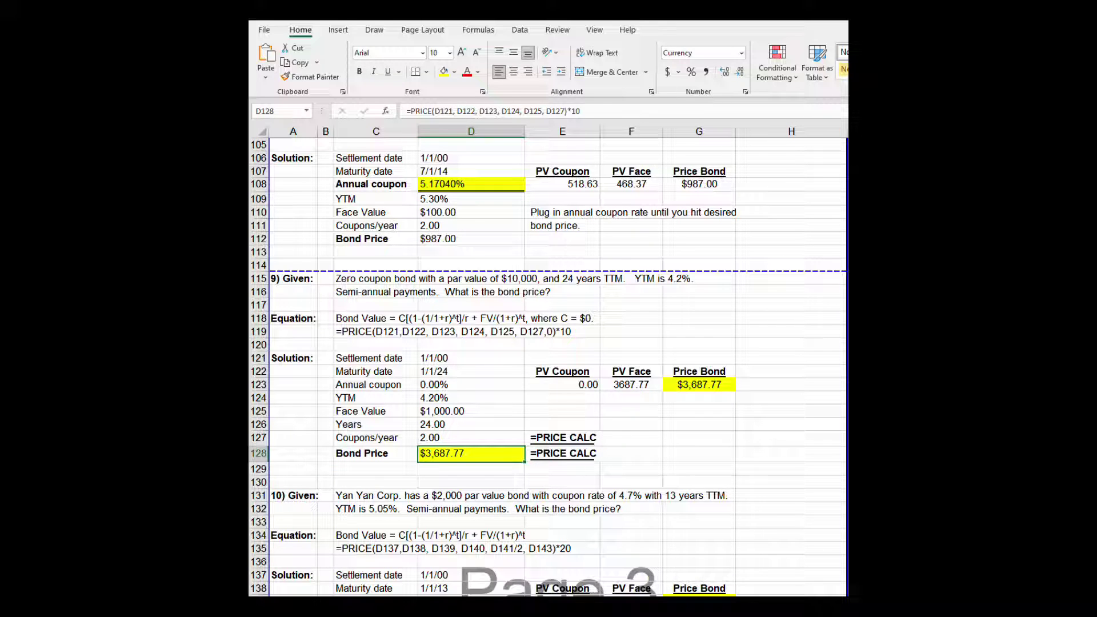
Move on to problem 10 and match its PRICE equation in C135 to the inputs in D137 through D143
{"action": "scroll", "coordinate": [547, 365], "scroll_direction": "down", "scroll_amount": 9}
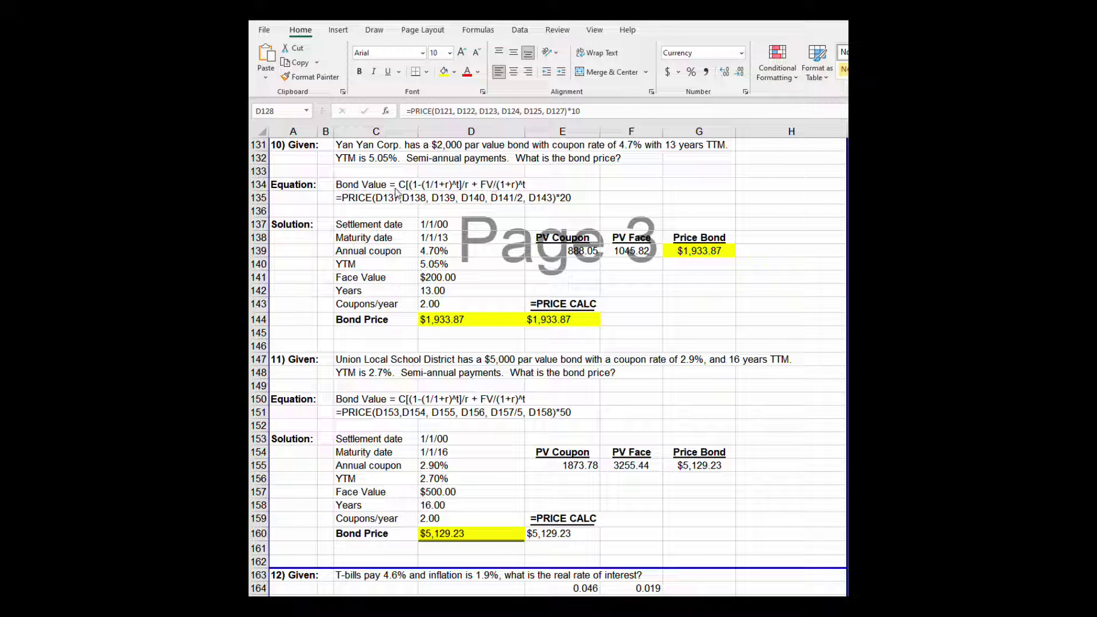
{"action": "left_click", "coordinate": [362, 197]}
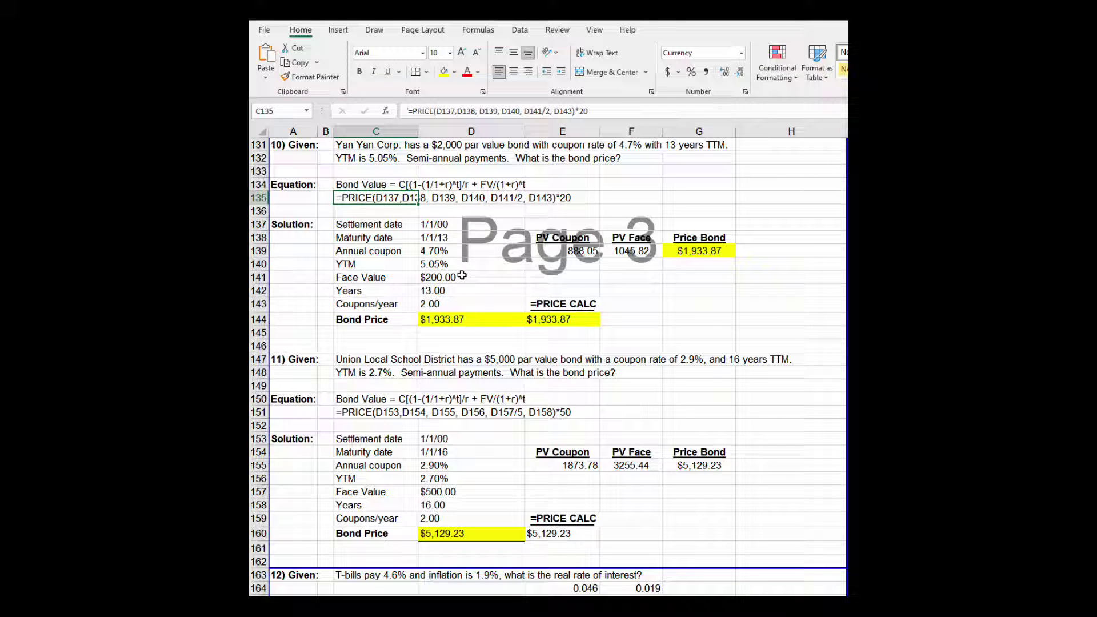
{"action": "left_click", "coordinate": [471, 227]}
{"action": "left_click", "coordinate": [465, 252]}
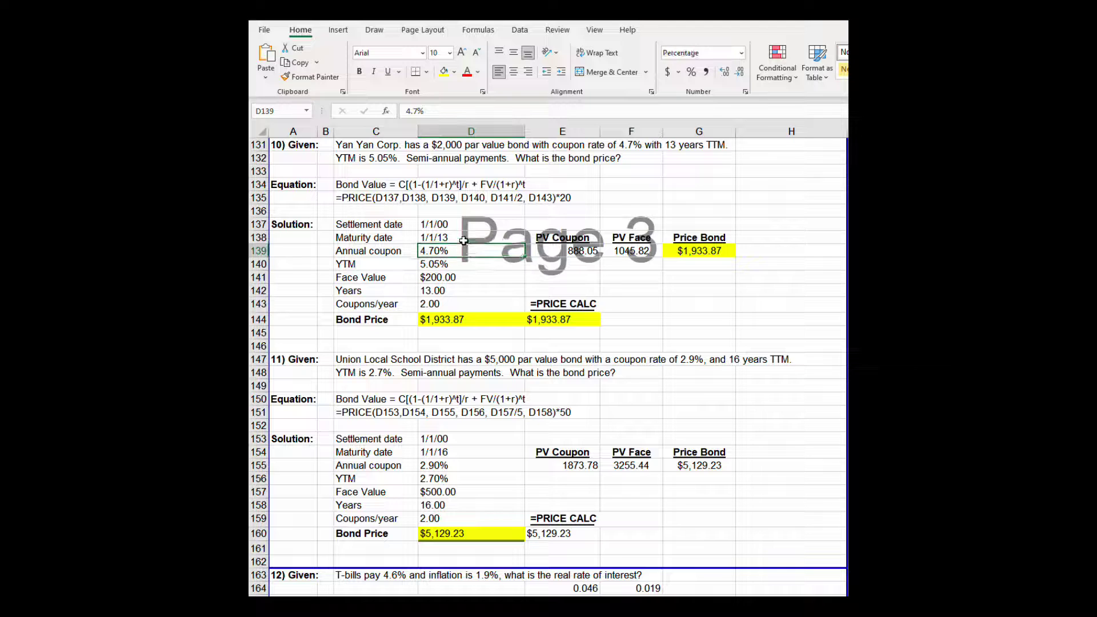
{"action": "left_click", "coordinate": [465, 239]}
{"action": "left_click", "coordinate": [468, 252]}
{"action": "left_click", "coordinate": [472, 264]}
{"action": "left_click", "coordinate": [468, 281]}
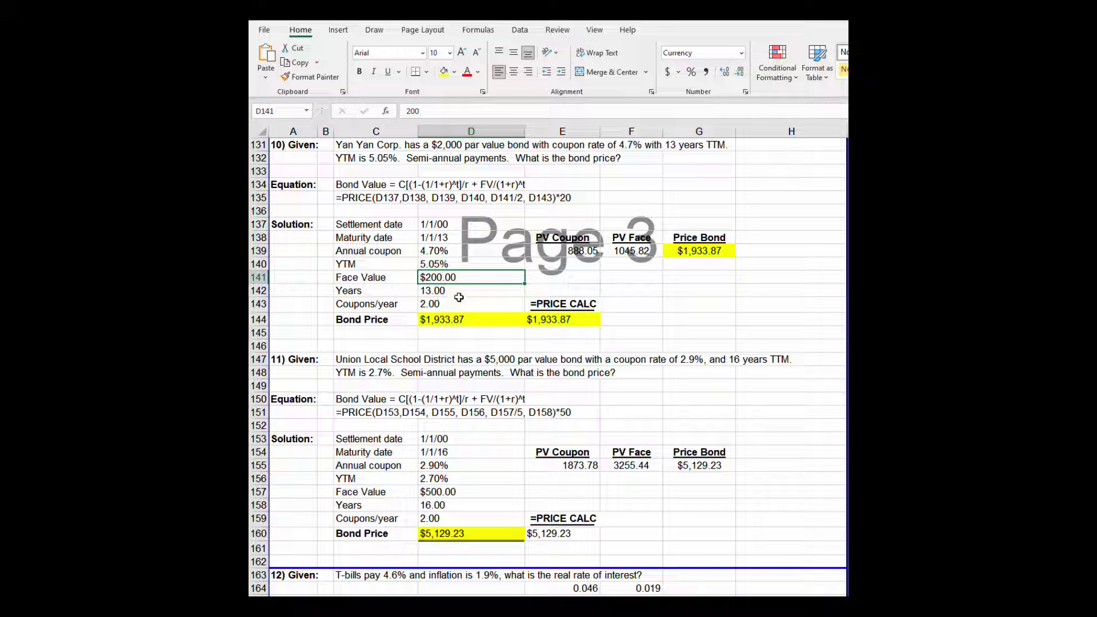
{"action": "left_click", "coordinate": [454, 301]}
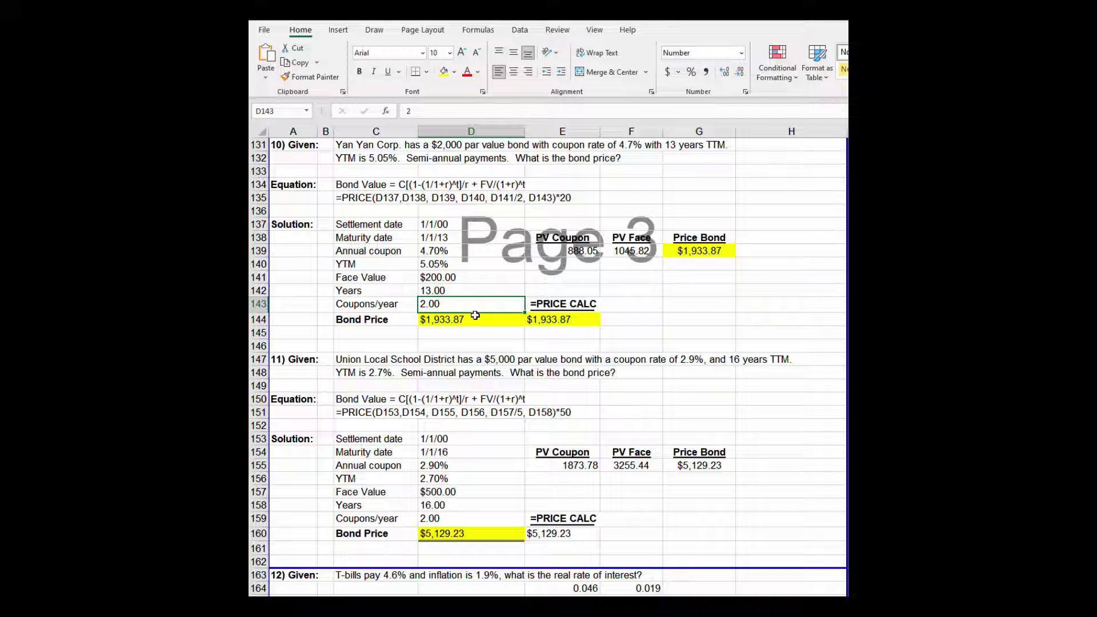
Inspect problem 10's price formulas in E144 and E139:G139, and compare the annual coupon in D139 with the YTM in D140
{"action": "left_click", "coordinate": [547, 321]}
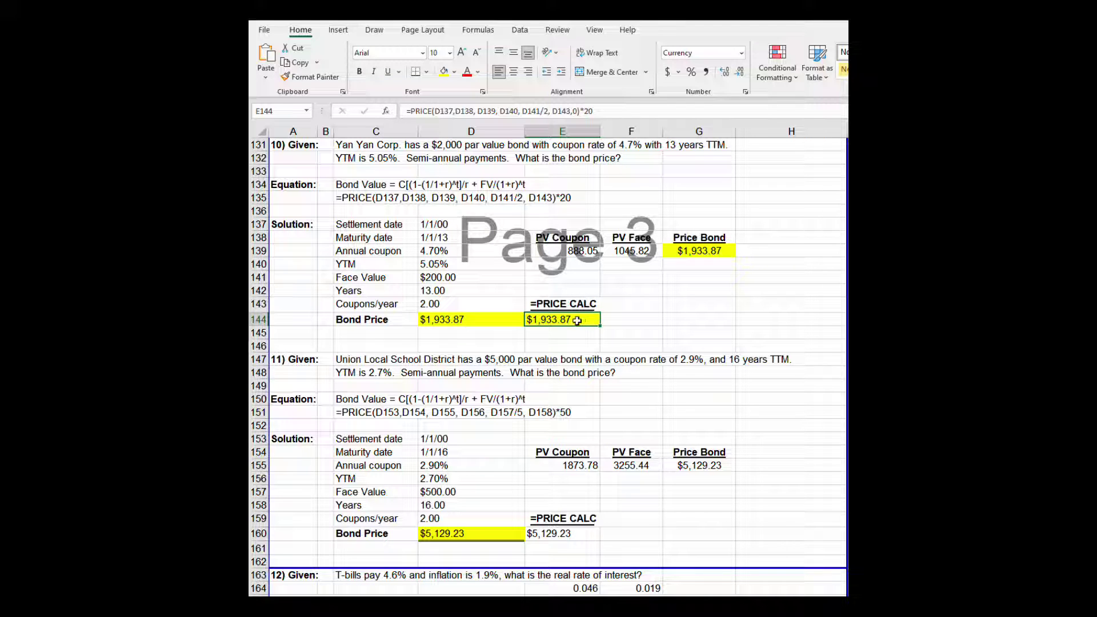
{"action": "left_click", "coordinate": [582, 252]}
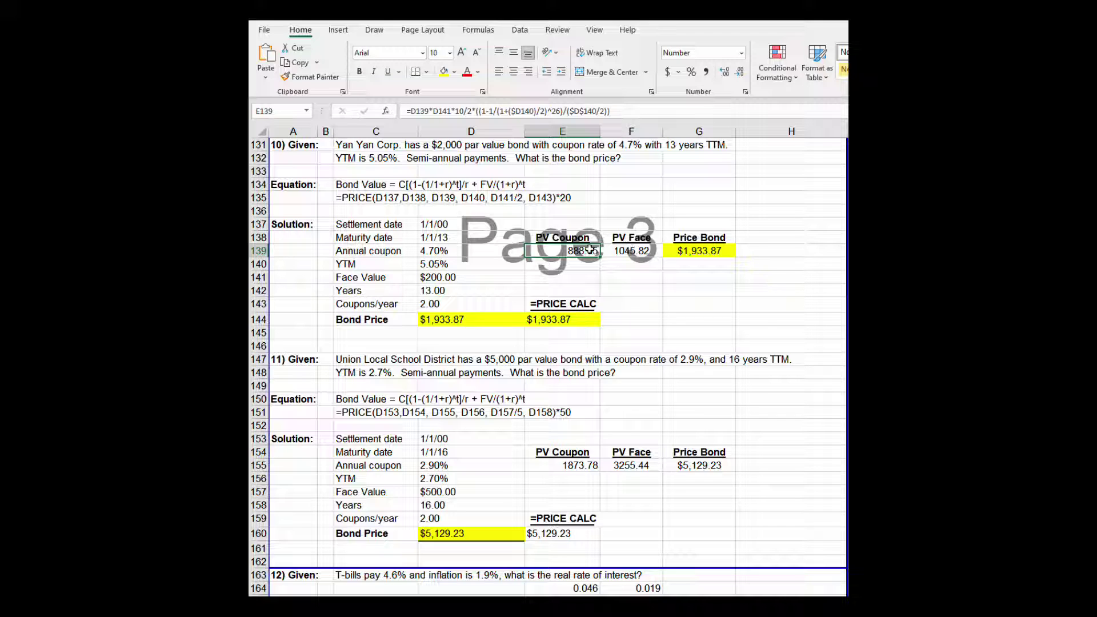
{"action": "left_click", "coordinate": [643, 250]}
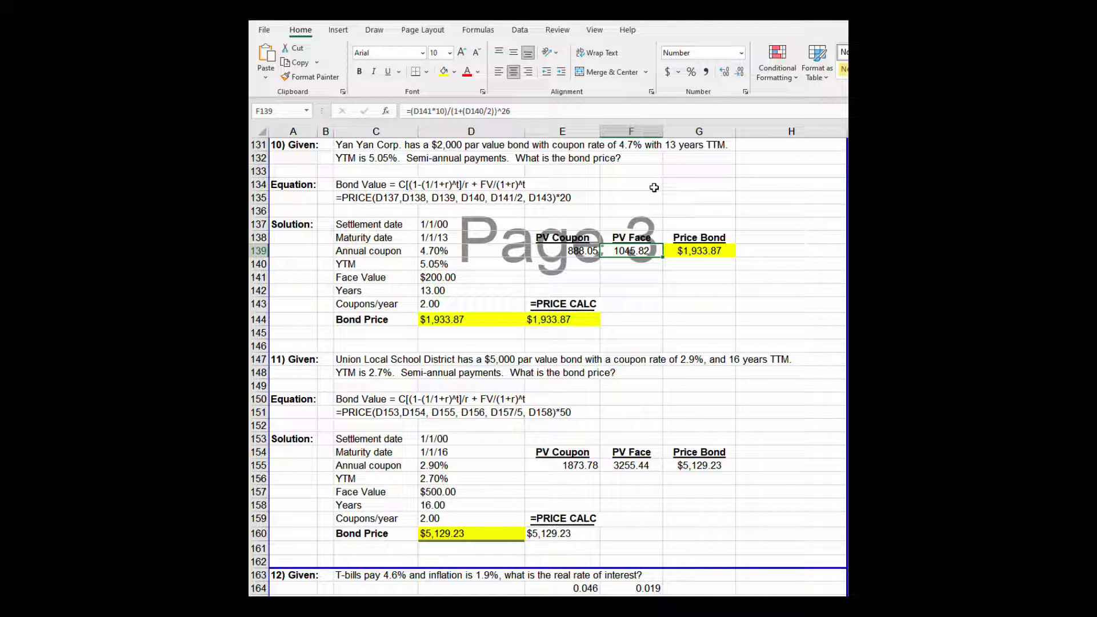
{"action": "left_click", "coordinate": [709, 250]}
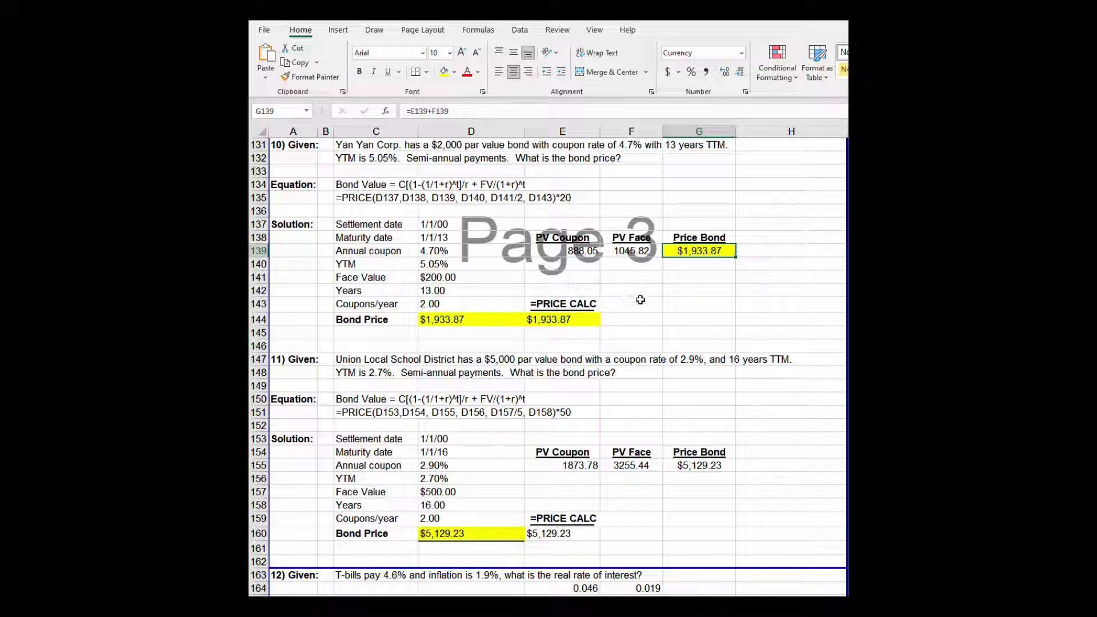
{"action": "left_click", "coordinate": [463, 252]}
{"action": "left_click", "coordinate": [470, 267]}
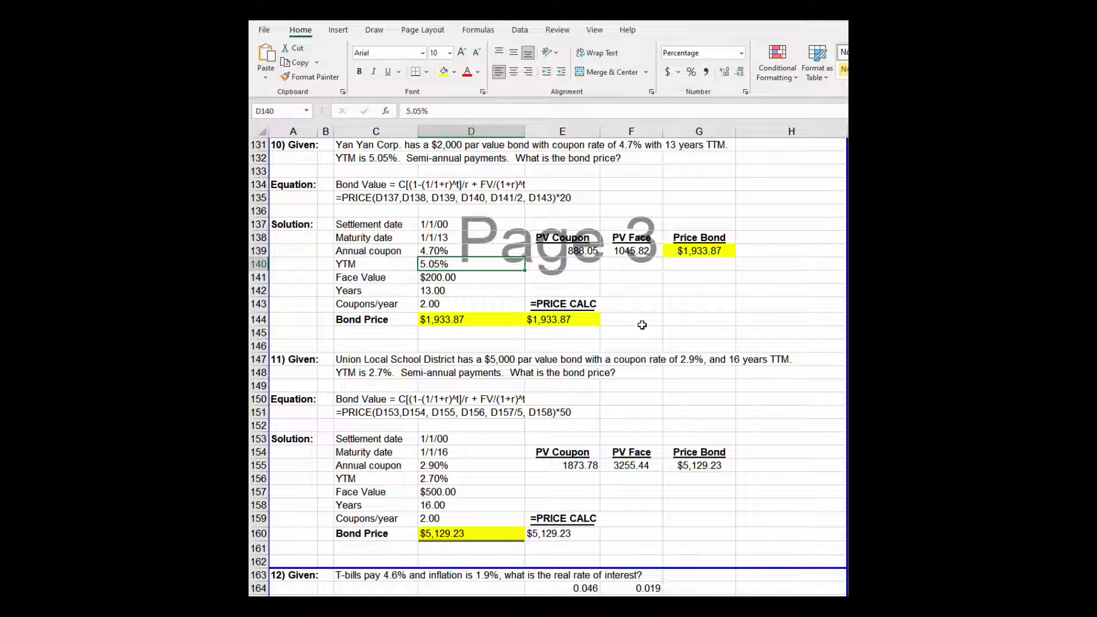
Move on to problem 11 and read its given details and bond value equation in C150
{"action": "scroll", "coordinate": [640, 320], "scroll_direction": "down", "scroll_amount": 4}
{"action": "scroll", "coordinate": [662, 251], "scroll_direction": "down", "scroll_amount": 1}
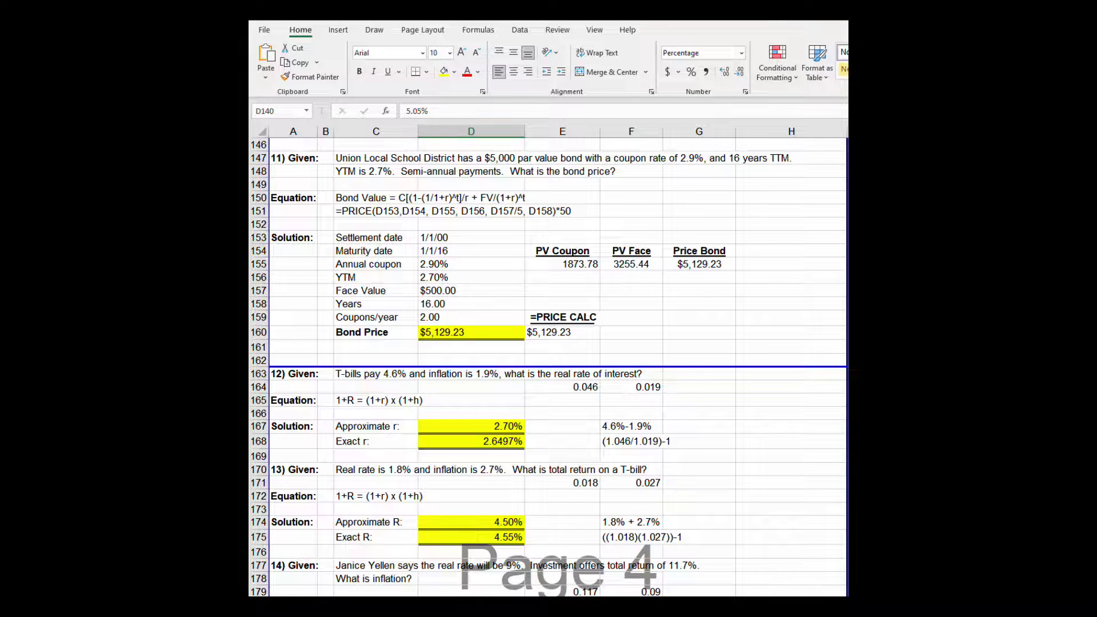
{"action": "scroll", "coordinate": [548, 365], "scroll_direction": "down", "scroll_amount": 1}
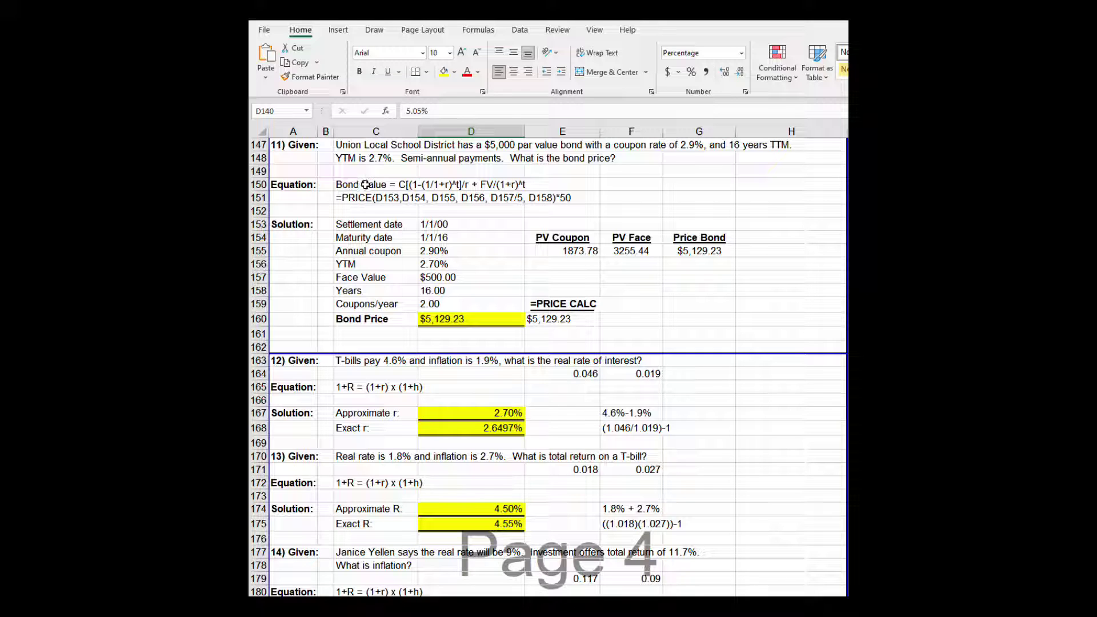
{"action": "left_click", "coordinate": [385, 185]}
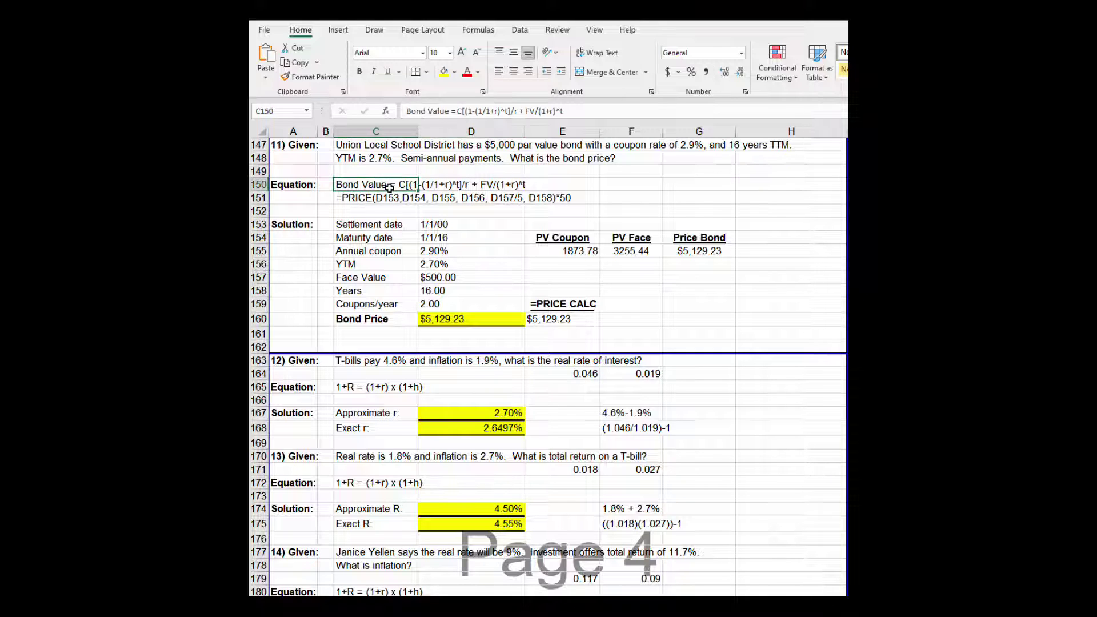
Read problem 11's equations in rows 150 and 151 and inspect the PV Coupon, PV Face and Price Bond formulas in E155:G155
{"action": "left_click", "coordinate": [554, 185]}
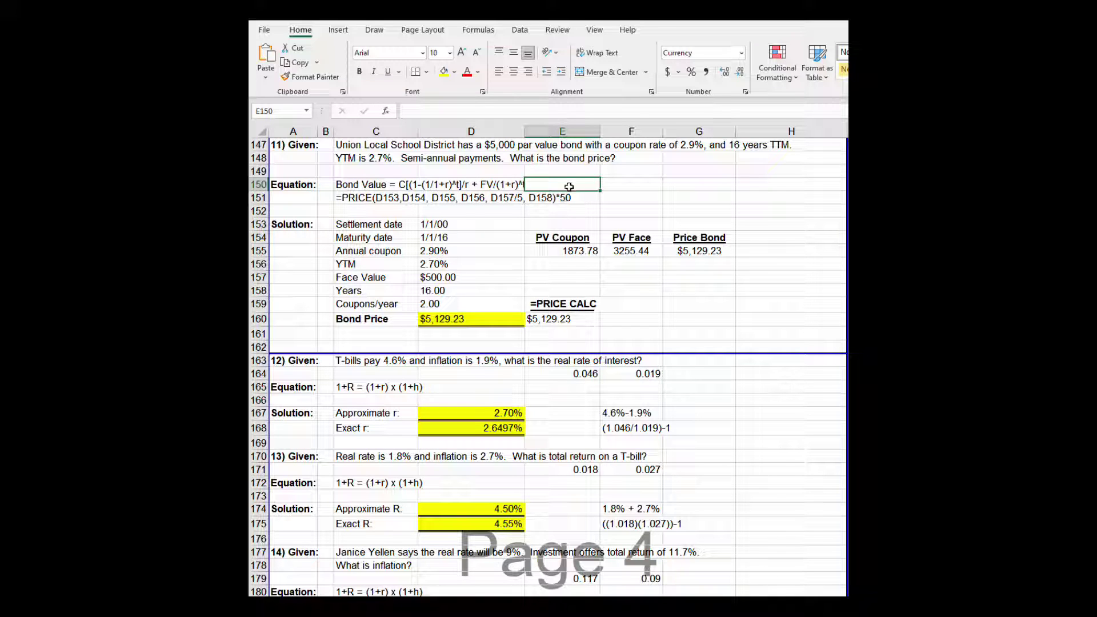
{"action": "left_click", "coordinate": [620, 197]}
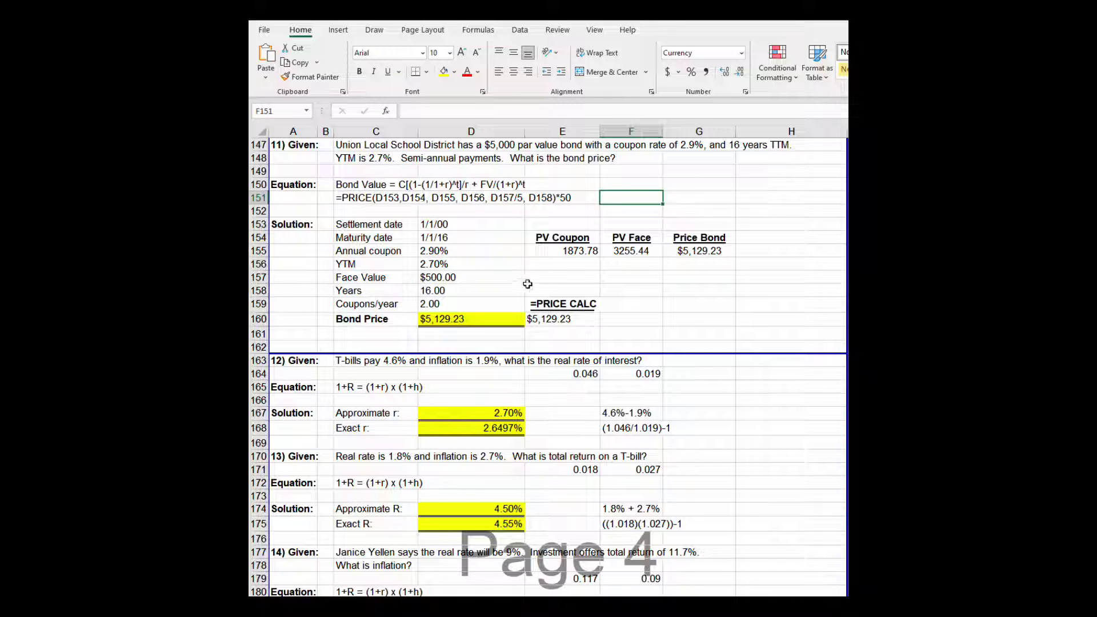
{"action": "left_click", "coordinate": [578, 250]}
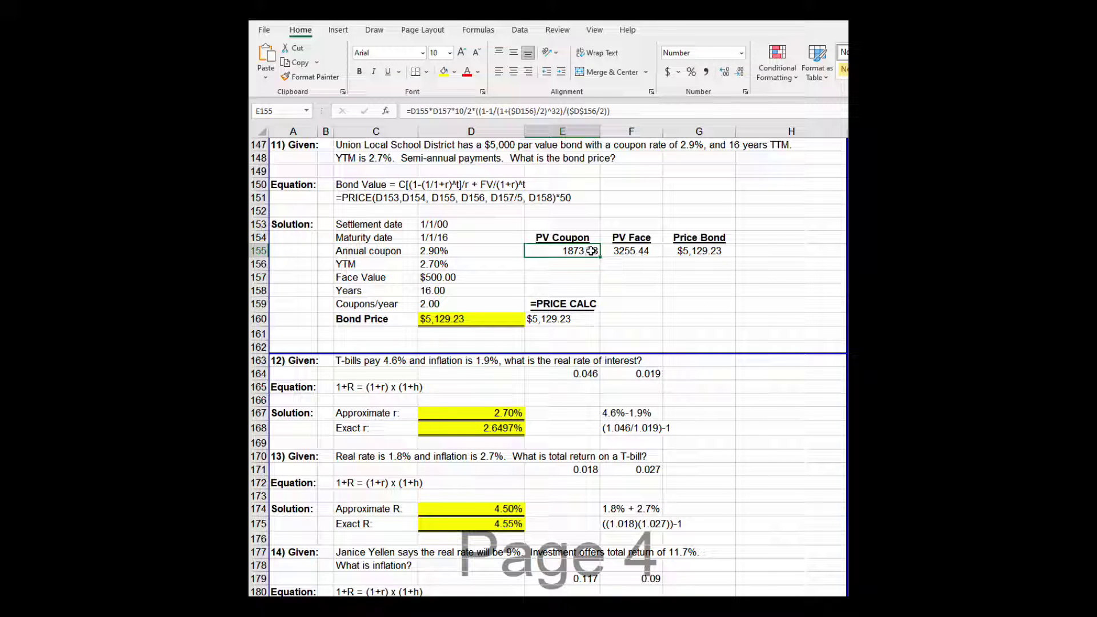
{"action": "left_click", "coordinate": [651, 252]}
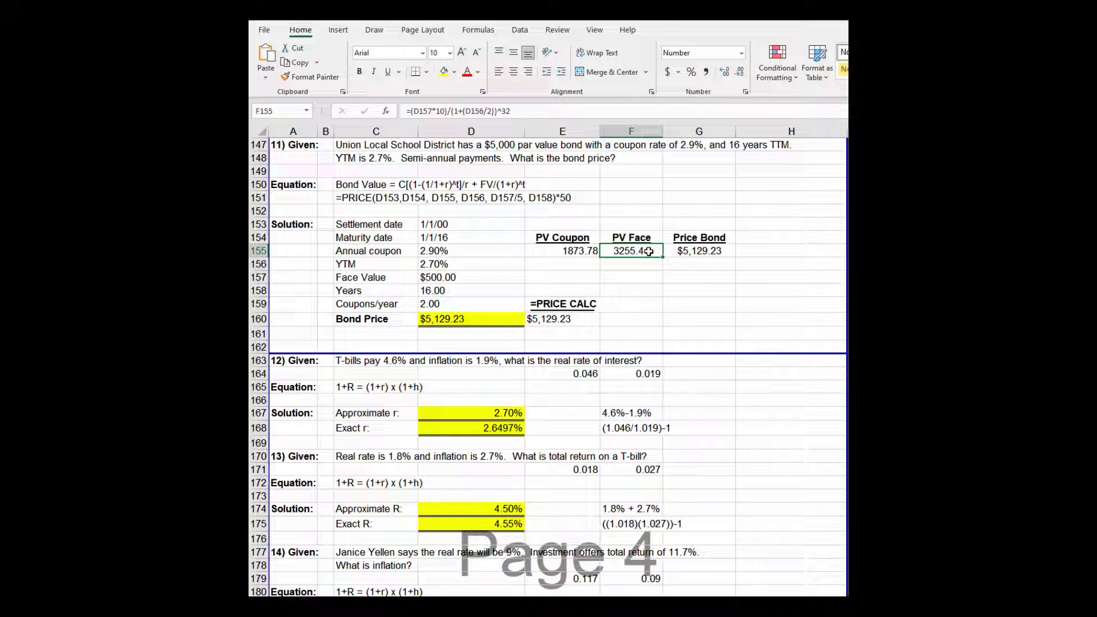
{"action": "left_click", "coordinate": [589, 249]}
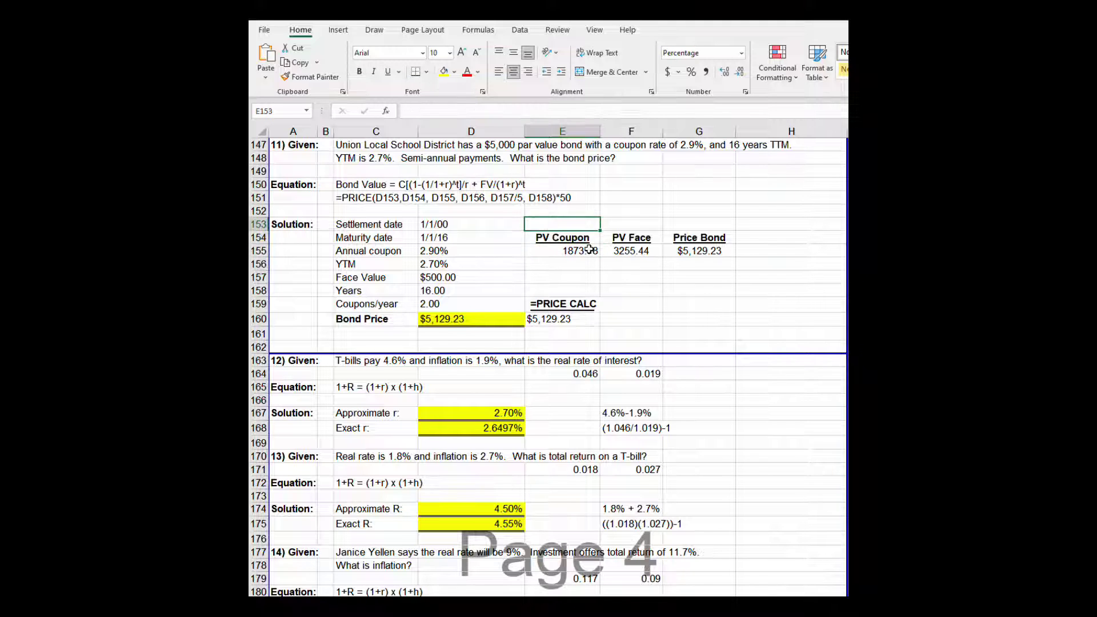
{"action": "key", "text": "Down"}
{"action": "key", "text": "Up"}
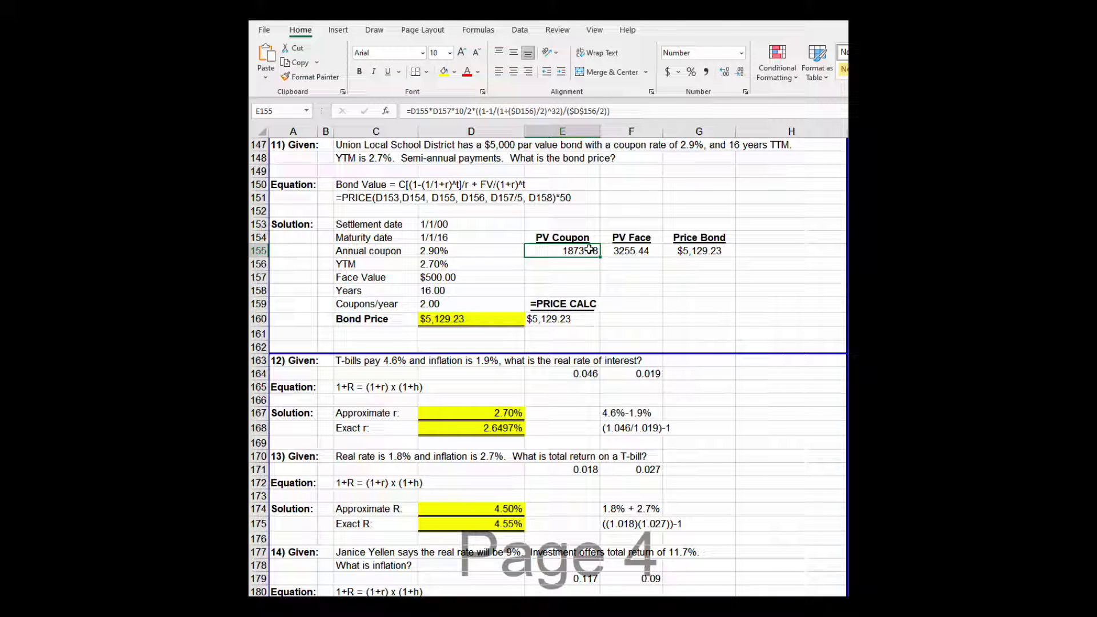
{"action": "key", "text": "Right"}
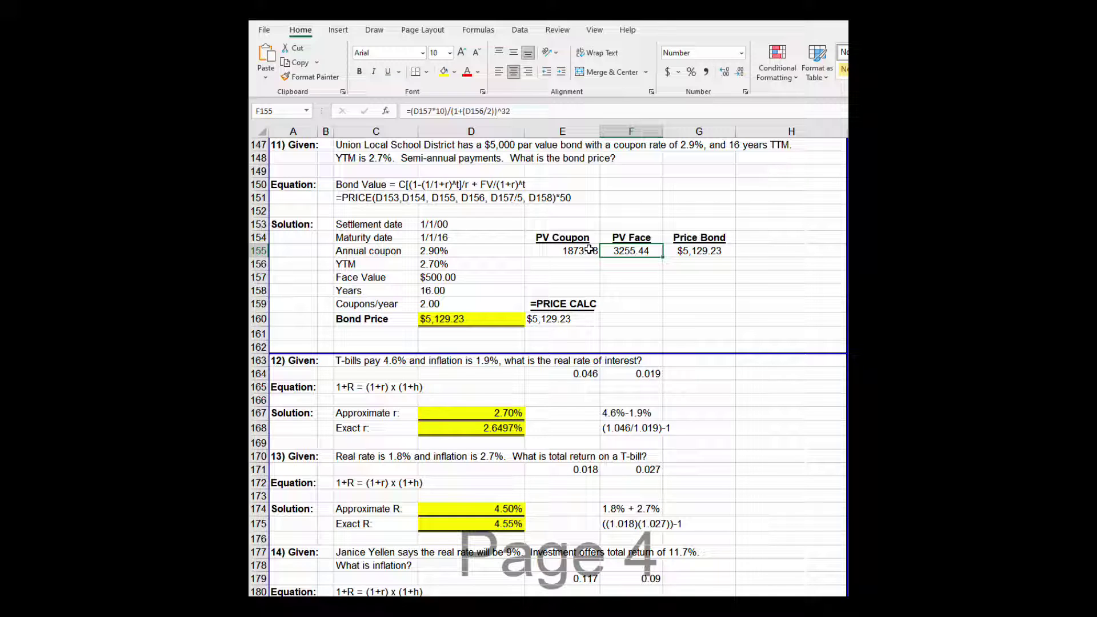
{"action": "key", "text": "Right"}
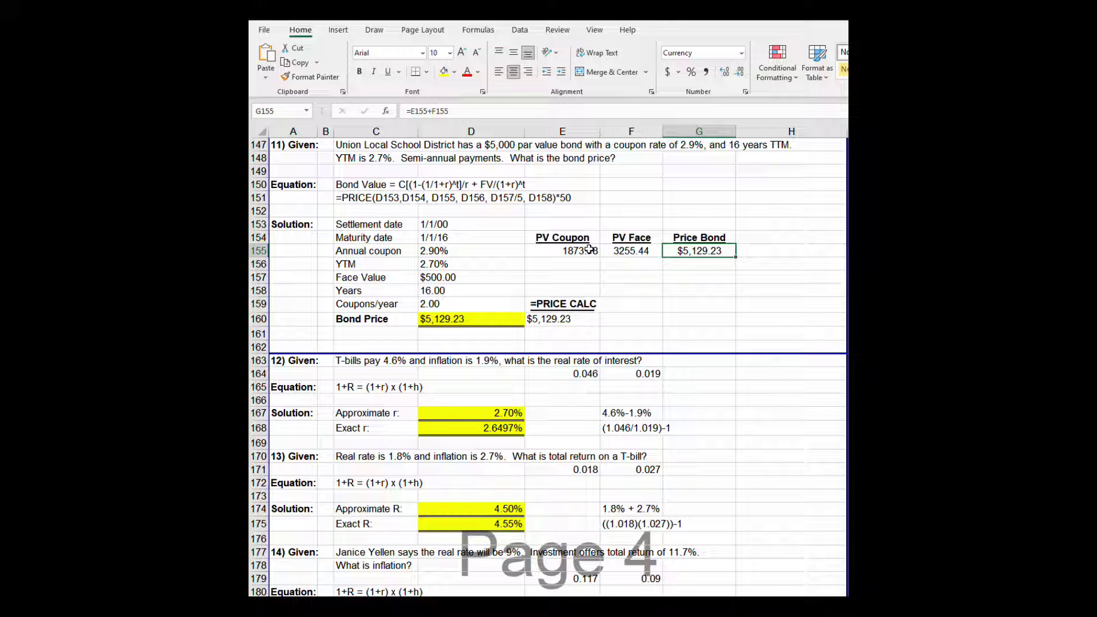
Compare problem 11's annual coupon in D155 with the YTM in D156
{"action": "key", "text": "Left"}
{"action": "key", "text": "Left"}
{"action": "key", "text": "Left"}
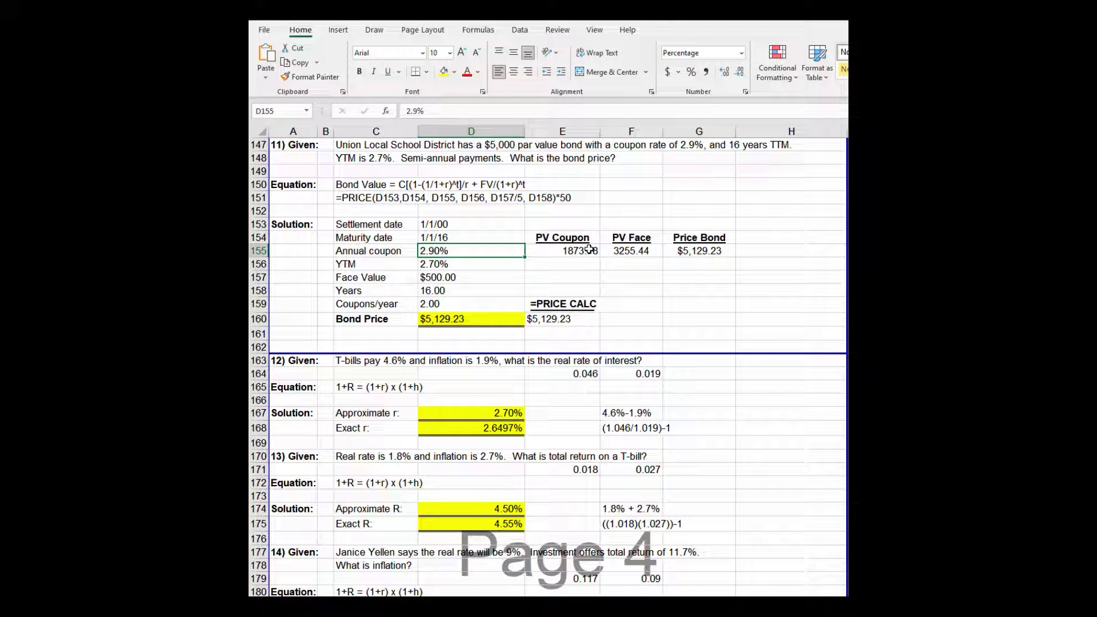
{"action": "key", "text": "Down"}
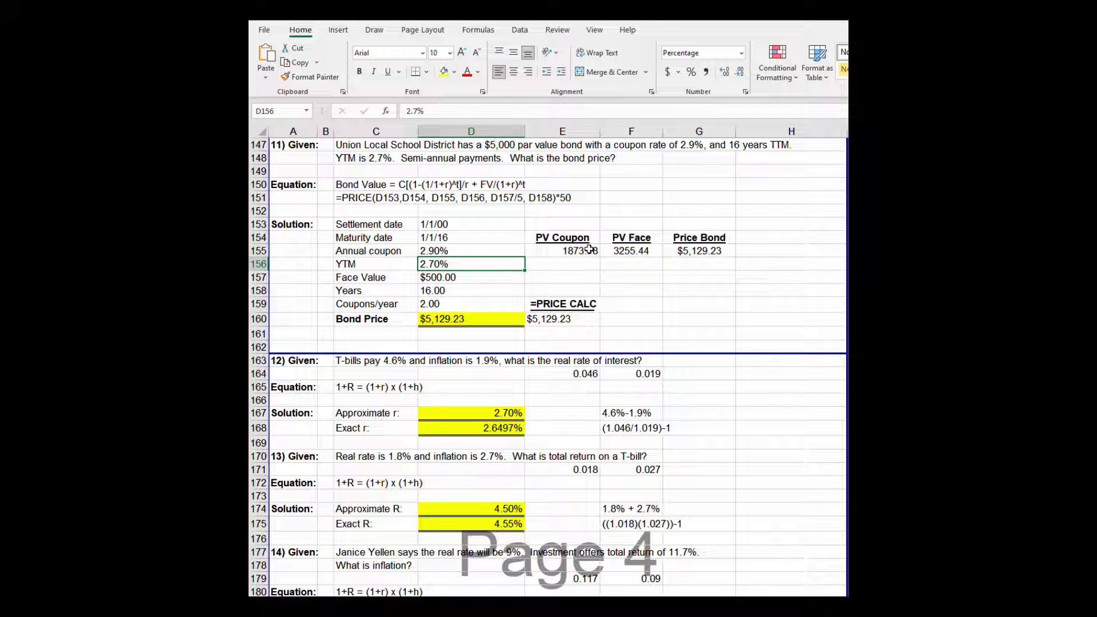
{"action": "key", "text": "Down"}
Inspect problem 11's PRICE function in E160 and the Bond Price reference in D160
{"action": "key", "text": "Right"}
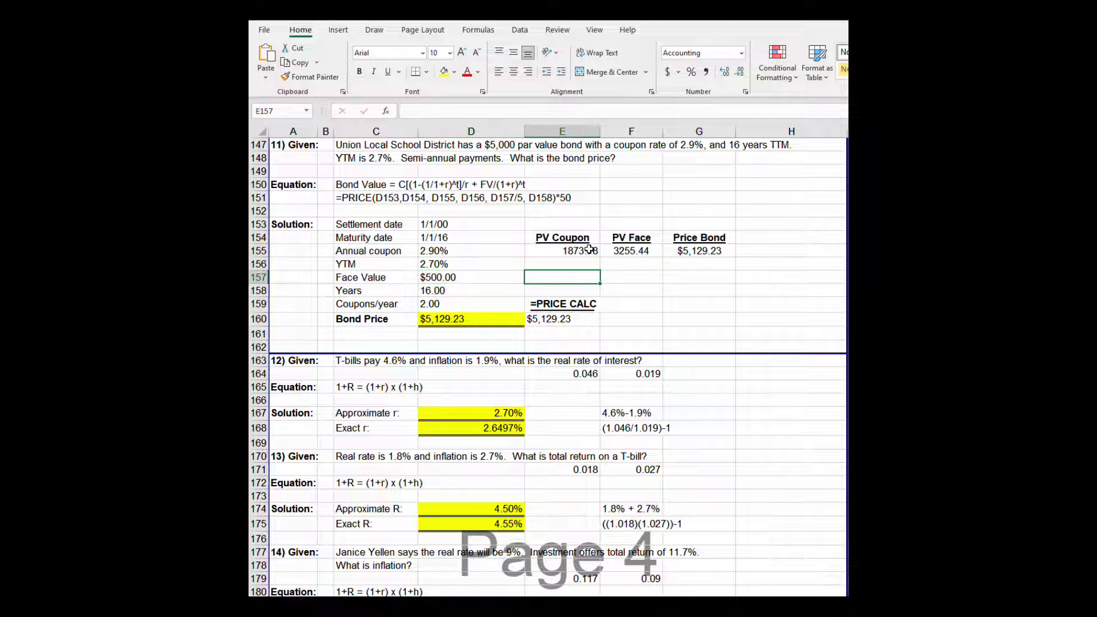
{"action": "key", "text": "Down"}
{"action": "key", "text": "Down"}
{"action": "key", "text": "Down"}
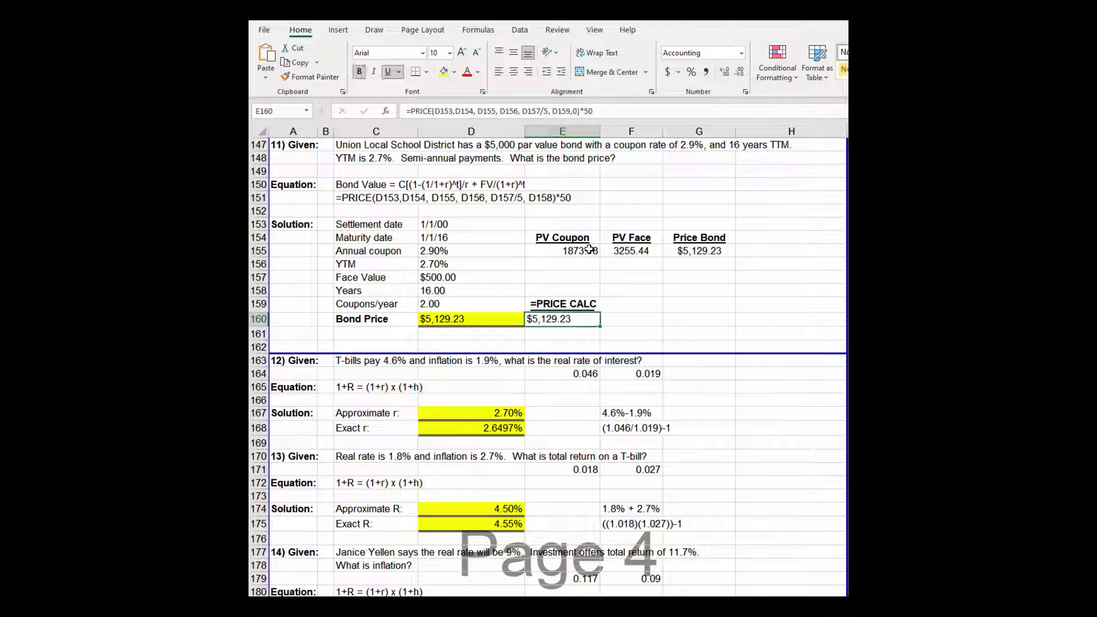
{"action": "key", "text": "Left"}
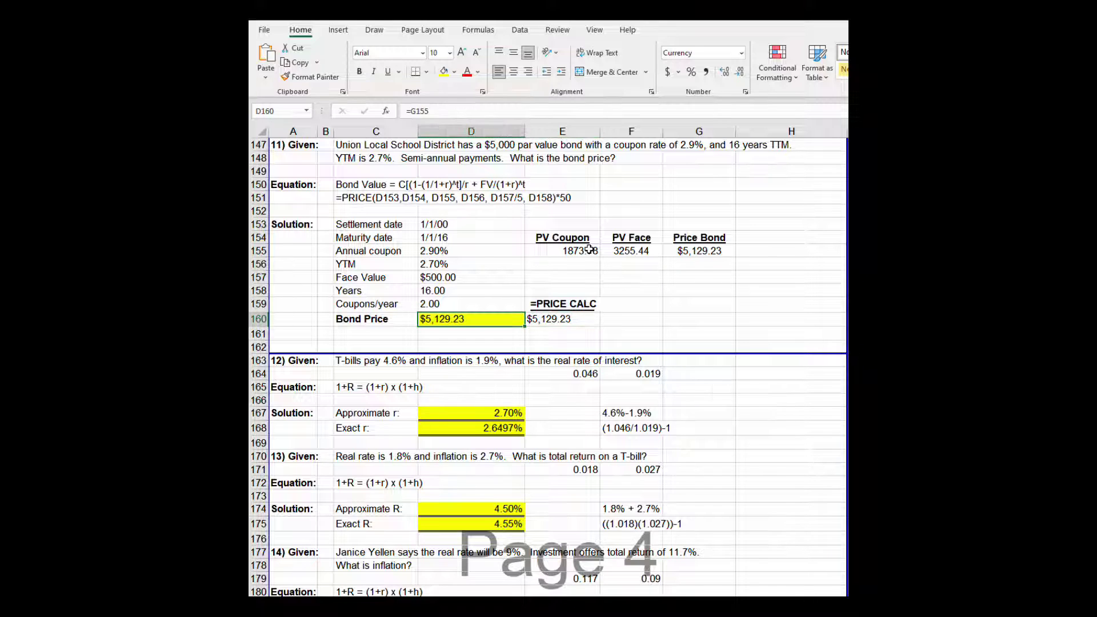
{"action": "key", "text": "Right"}
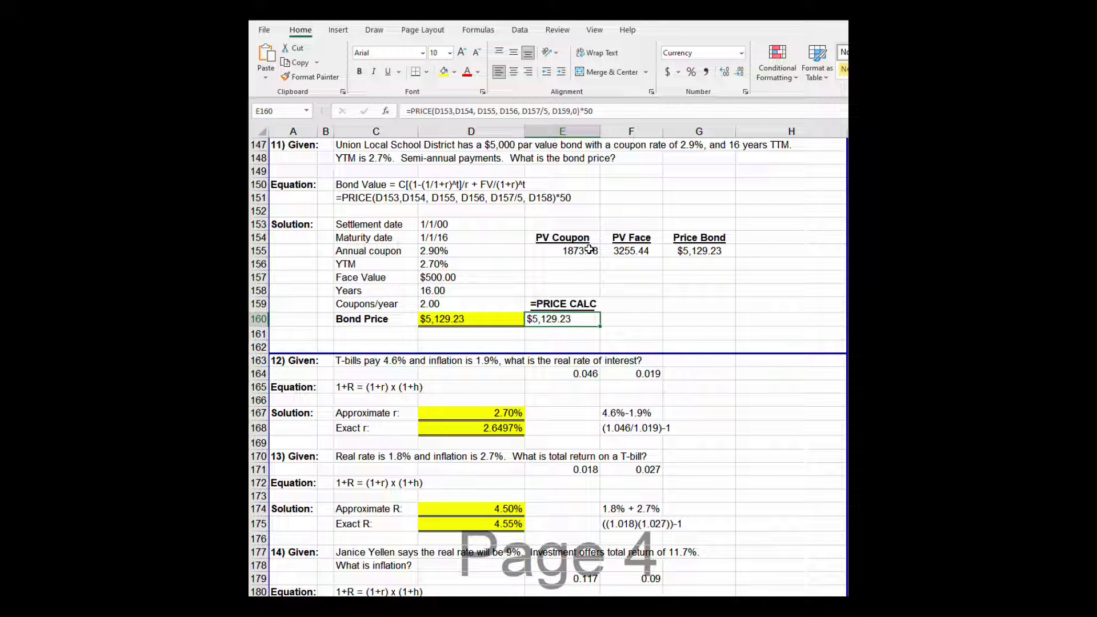
Compare problem 11's Price Bond total in G155 with the PRICE CALC result in E160
{"action": "left_click", "coordinate": [589, 249]}
{"action": "key", "text": "Right"}
{"action": "key", "text": "Right"}
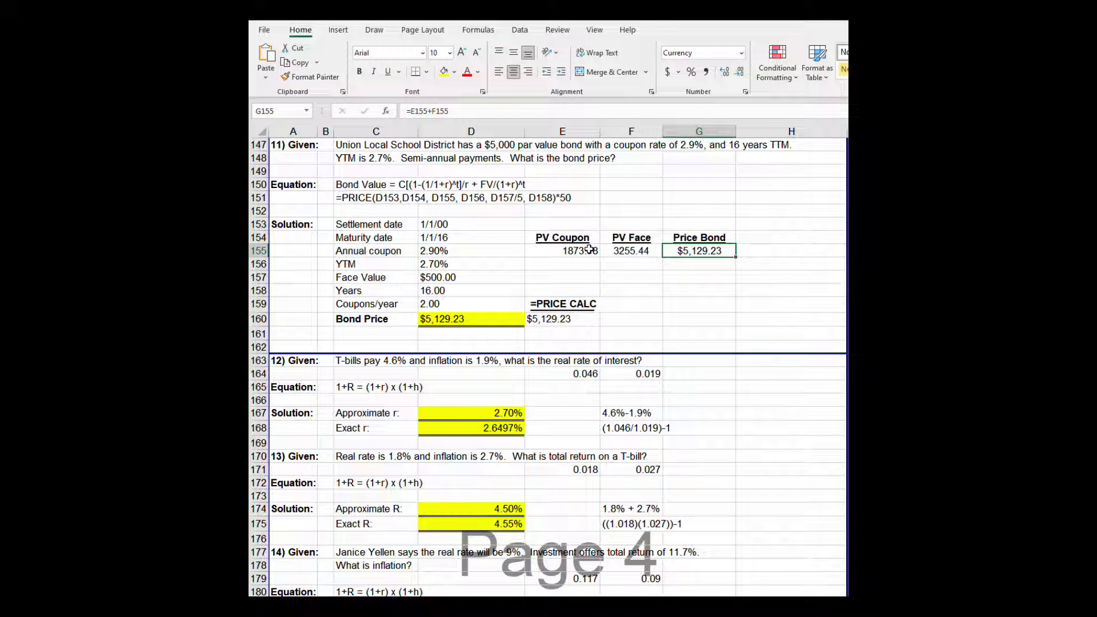
{"action": "key", "text": "Left"}
{"action": "key", "text": "Left"}
{"action": "key", "text": "Down"}
{"action": "key", "text": "Down"}
{"action": "key", "text": "Down"}
{"action": "key", "text": "Down"}
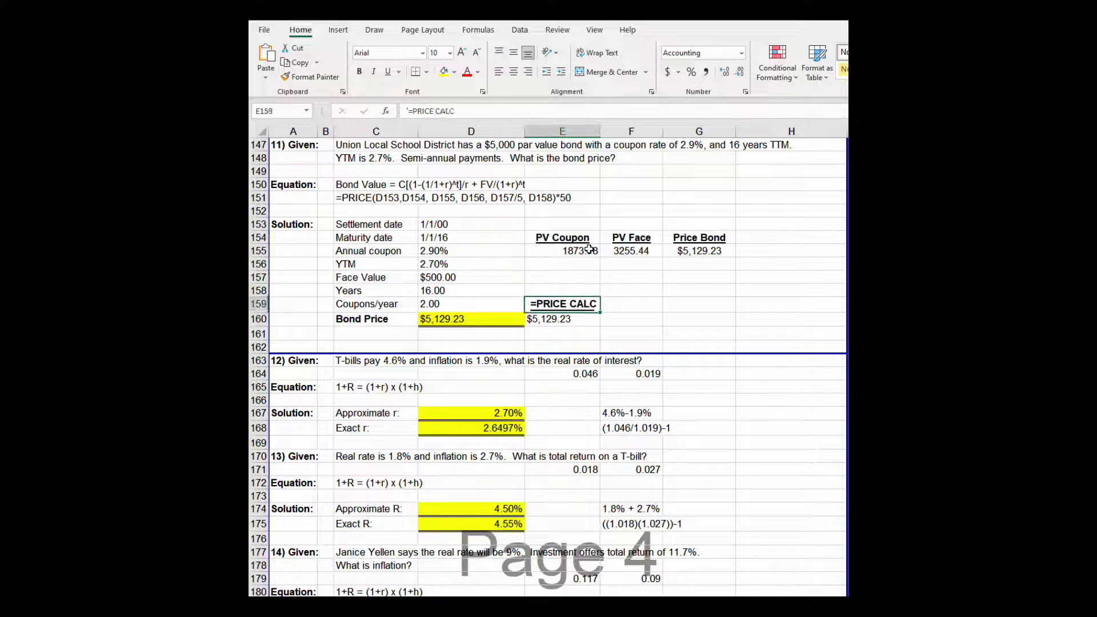
{"action": "key", "text": "Down"}
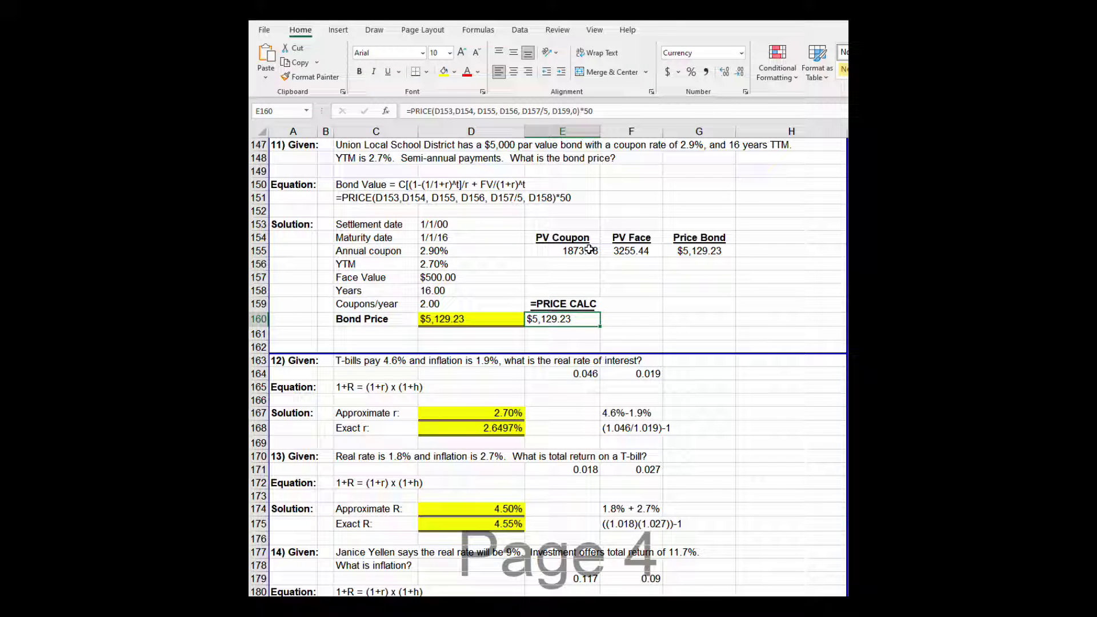
Move on to problem 12 and read its question about the real rate of interest in row 163
{"action": "key", "text": "Down"}
{"action": "key", "text": "Down"}
{"action": "key", "text": "Down"}
{"action": "key", "text": "Down"}
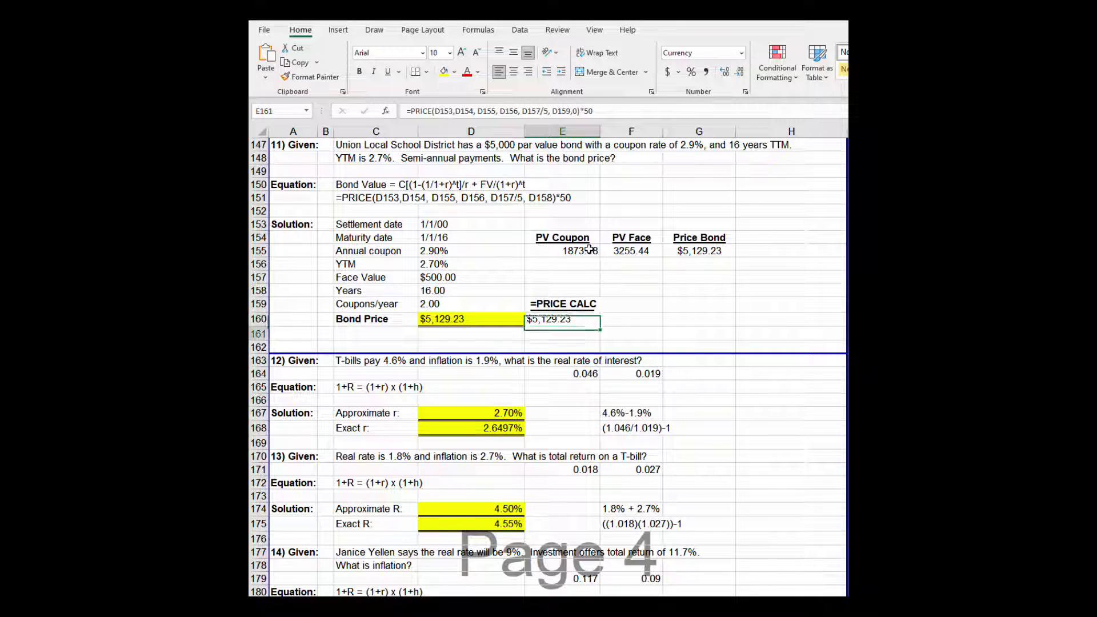
{"action": "key", "text": "Down"}
{"action": "key", "text": "Down"}
{"action": "key", "text": "Down"}
{"action": "key", "text": "Down"}
{"action": "key", "text": "Down"}
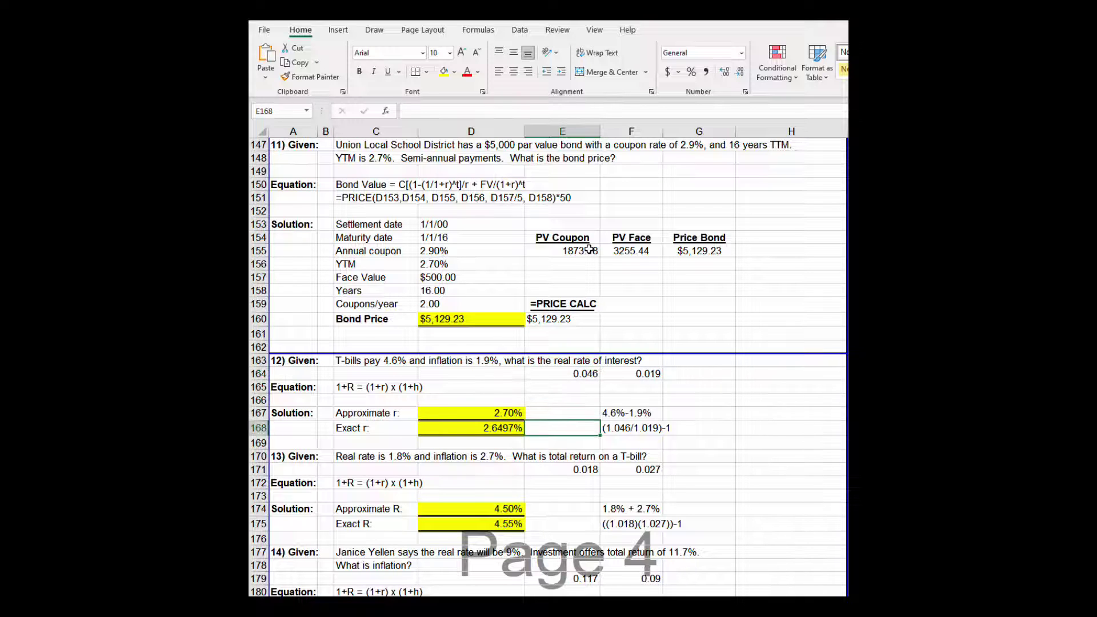
{"action": "key", "text": "Left"}
{"action": "key", "text": "Left"}
{"action": "key", "text": "Left"}
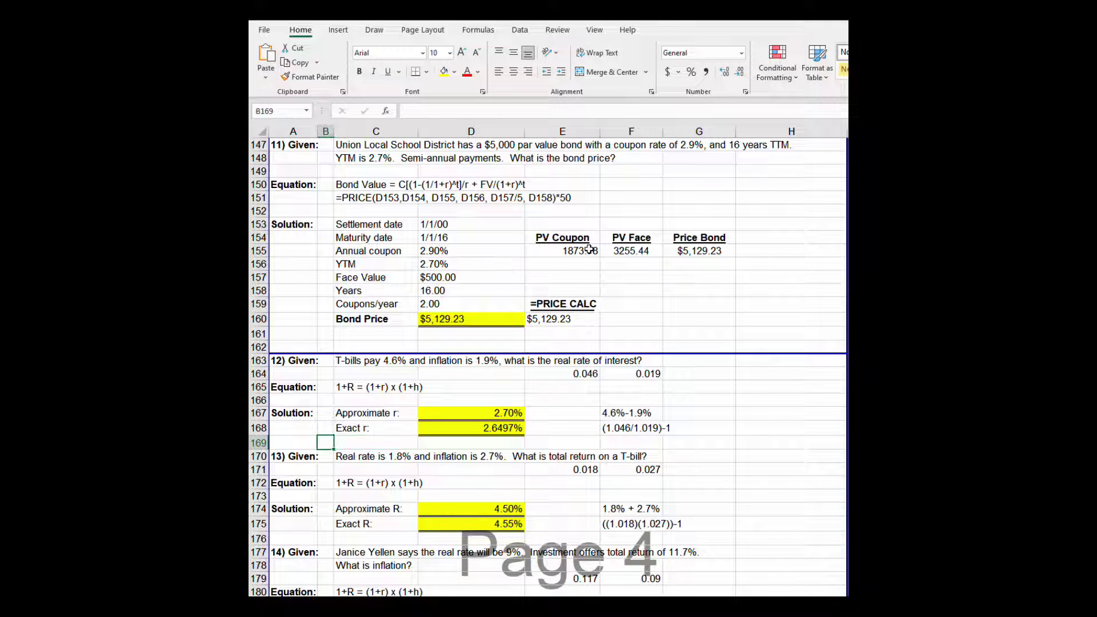
{"action": "key", "text": "Up"}
{"action": "key", "text": "Up"}
{"action": "key", "text": "Up"}
{"action": "key", "text": "Up"}
{"action": "key", "text": "Up"}
{"action": "key", "text": "Up"}
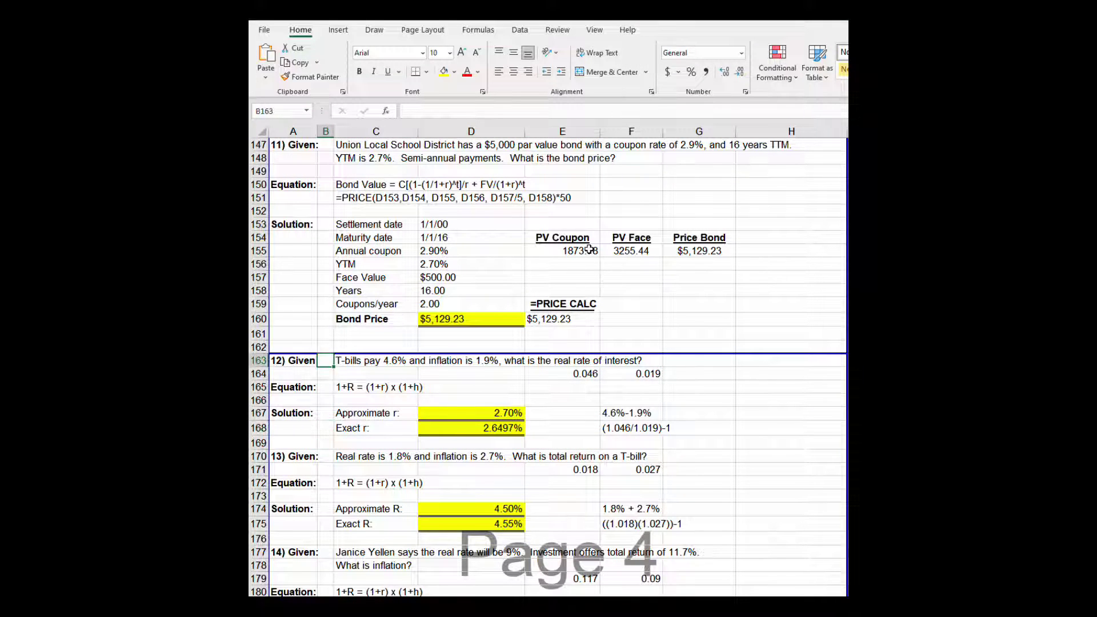
{"action": "key", "text": "Right"}
{"action": "key", "text": "Right"}
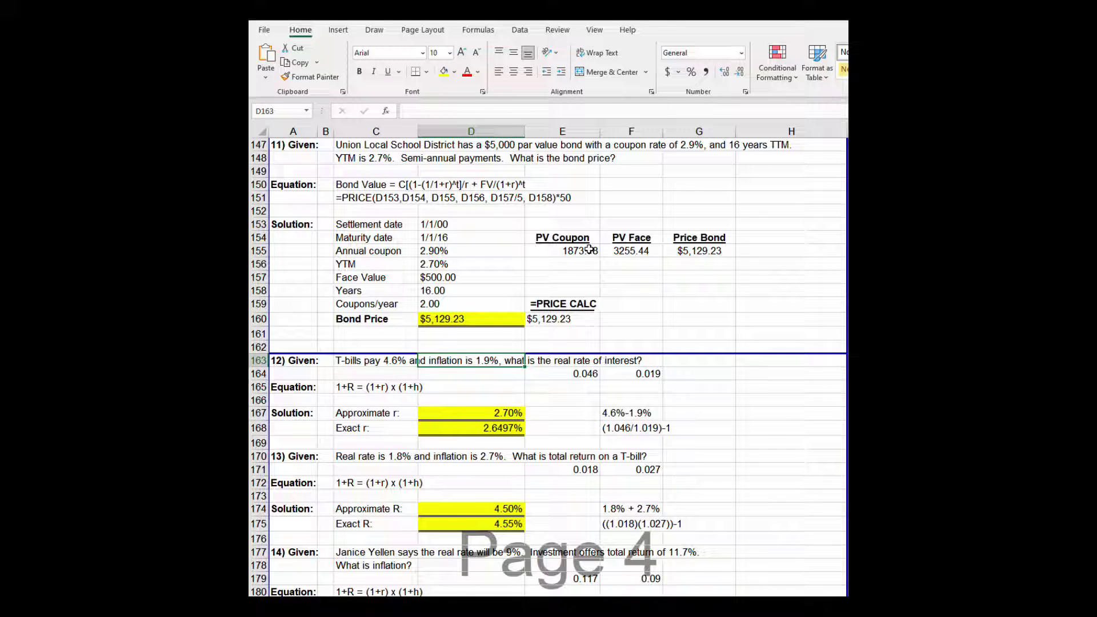
{"action": "key", "text": "Right"}
{"action": "key", "text": "Right"}
{"action": "key", "text": "Right"}
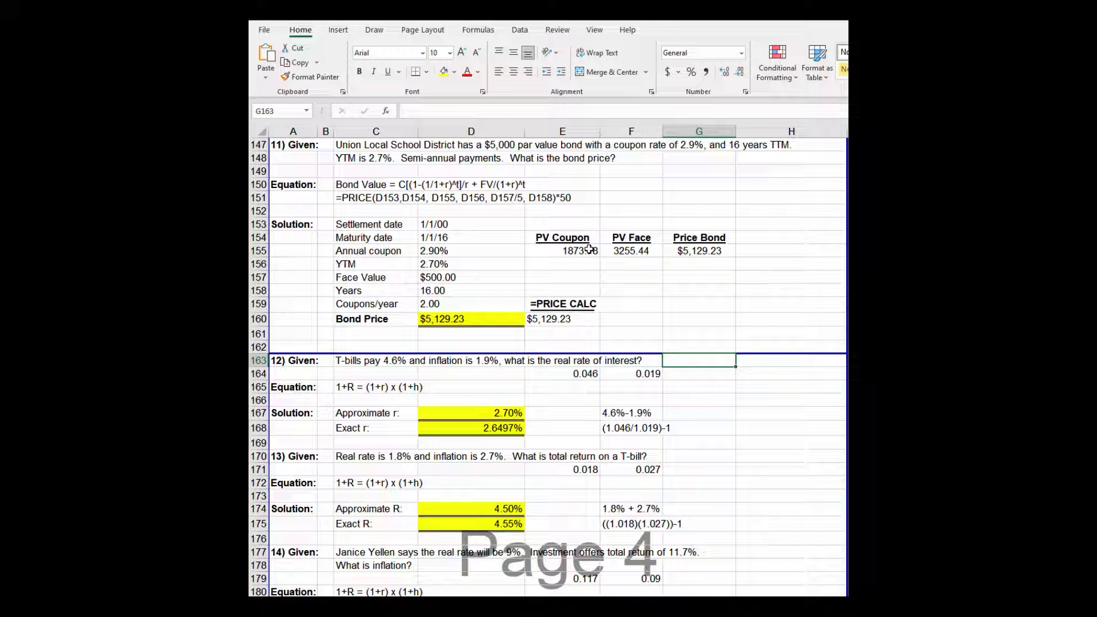
Match problem 12's T-bill rate and inflation rate to their decimal inputs in E164 and F164
{"action": "key", "text": "Left"}
{"action": "key", "text": "Down"}
{"action": "key", "text": "Down"}
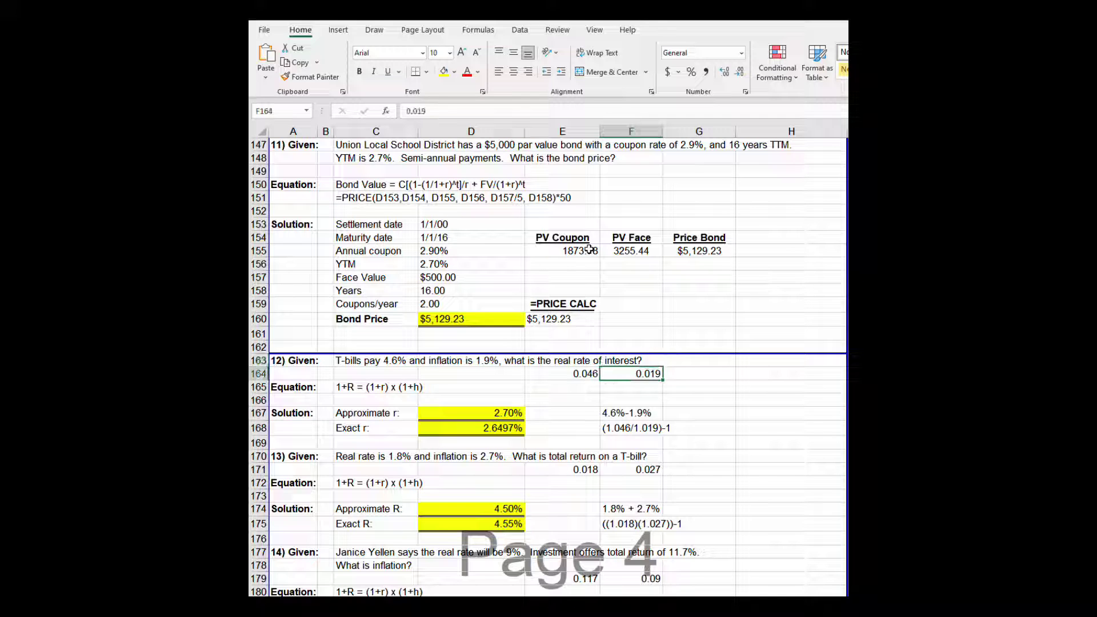
{"action": "key", "text": "Left"}
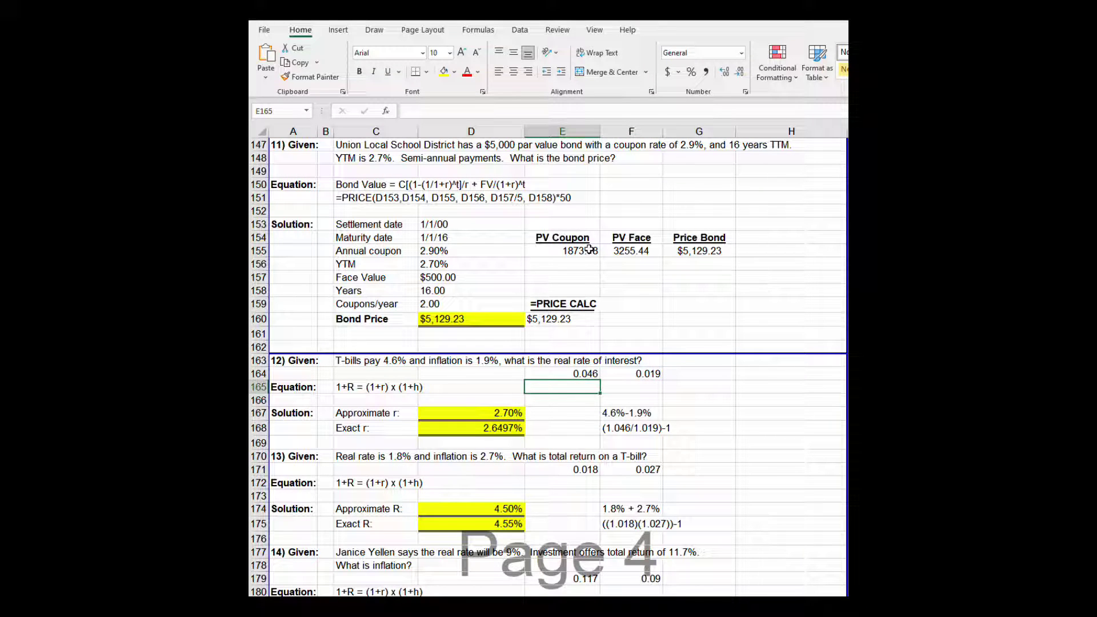
{"action": "key", "text": "Up"}
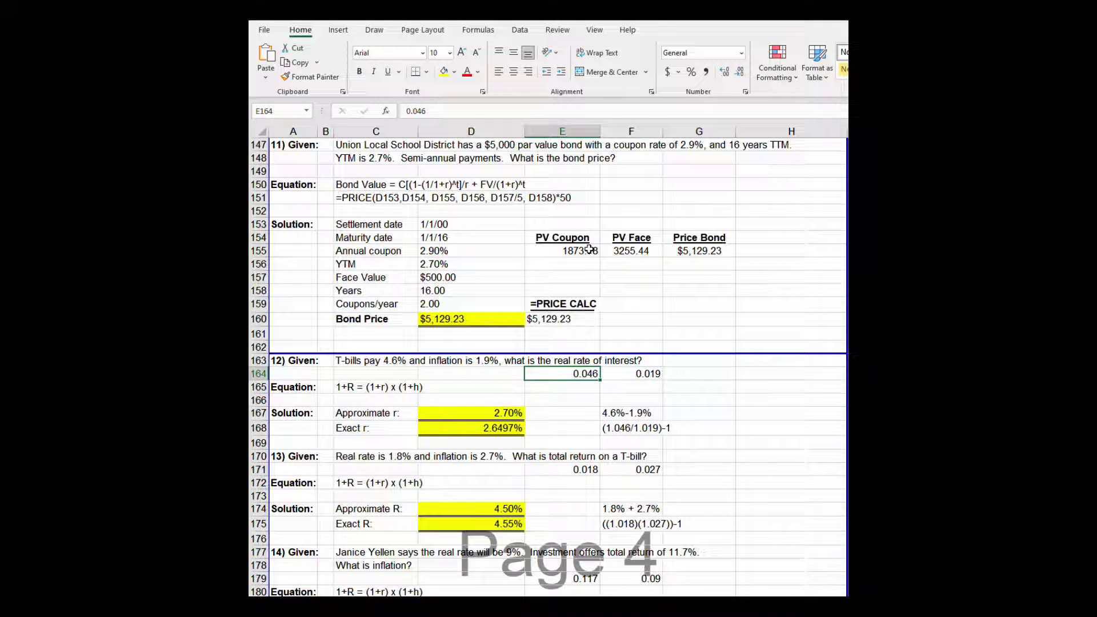
{"action": "key", "text": "Right"}
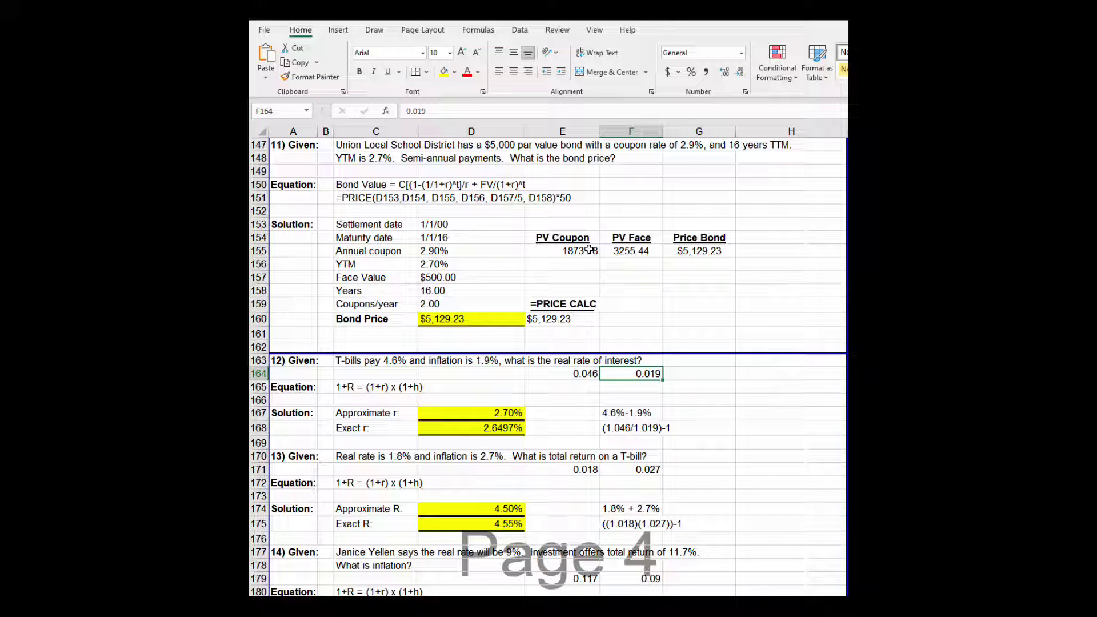
Inspect problem 12's approximate and exact real rate formulas in D167 and D168
{"action": "key", "text": "Right"}
{"action": "key", "text": "Left"}
{"action": "key", "text": "Left"}
{"action": "key", "text": "Left"}
{"action": "key", "text": "Down"}
{"action": "key", "text": "Down"}
{"action": "key", "text": "Down"}
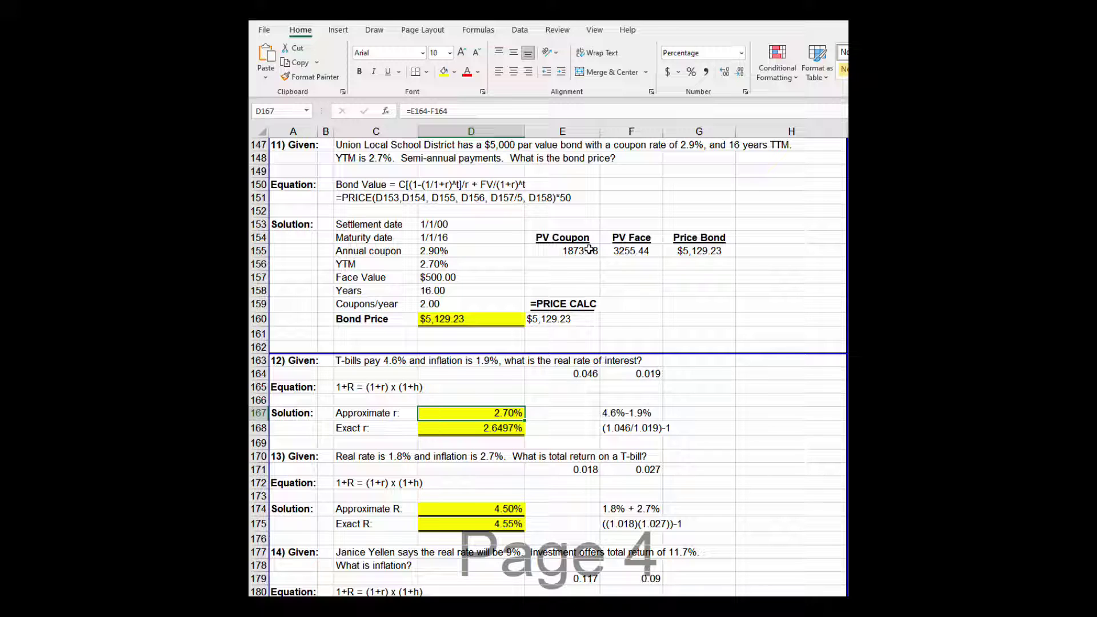
{"action": "key", "text": "Down"}
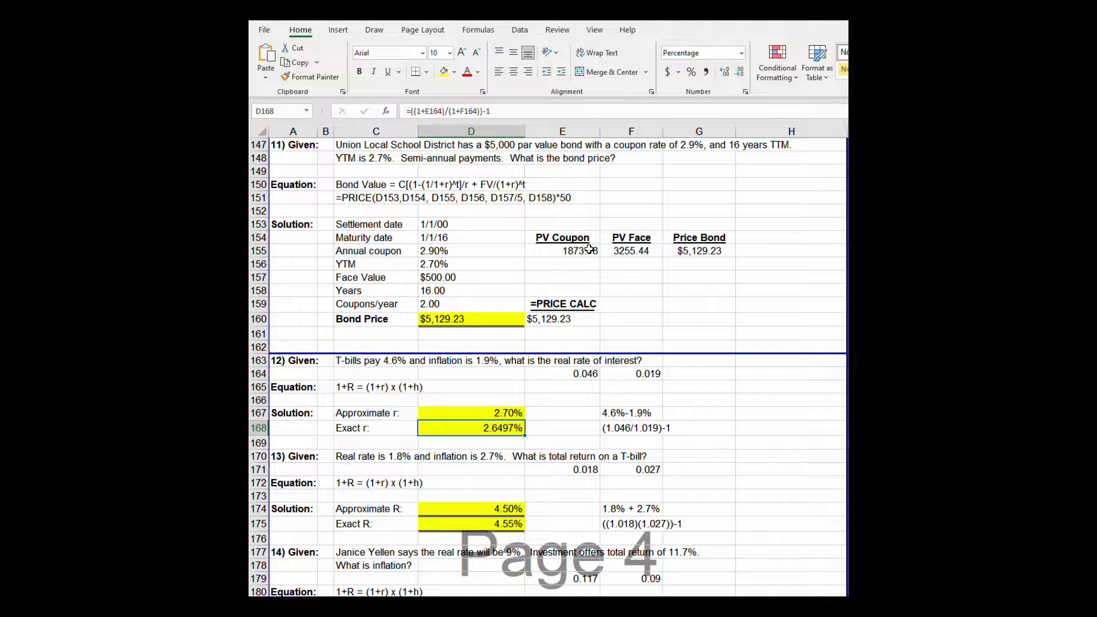
Relate problem 12's equation in row 165 to the exact rate formula in D168, and compare it with the approximation in D167
{"action": "key", "text": "Up"}
{"action": "key", "text": "Up"}
{"action": "key", "text": "Up"}
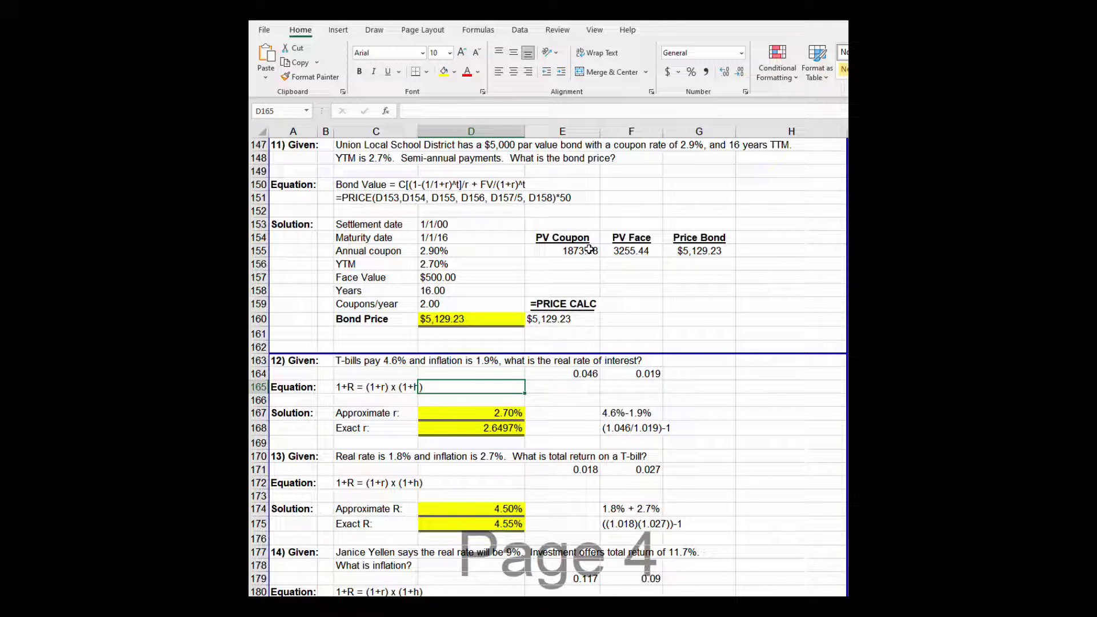
{"action": "key", "text": "Down"}
{"action": "key", "text": "Down"}
{"action": "key", "text": "Down"}
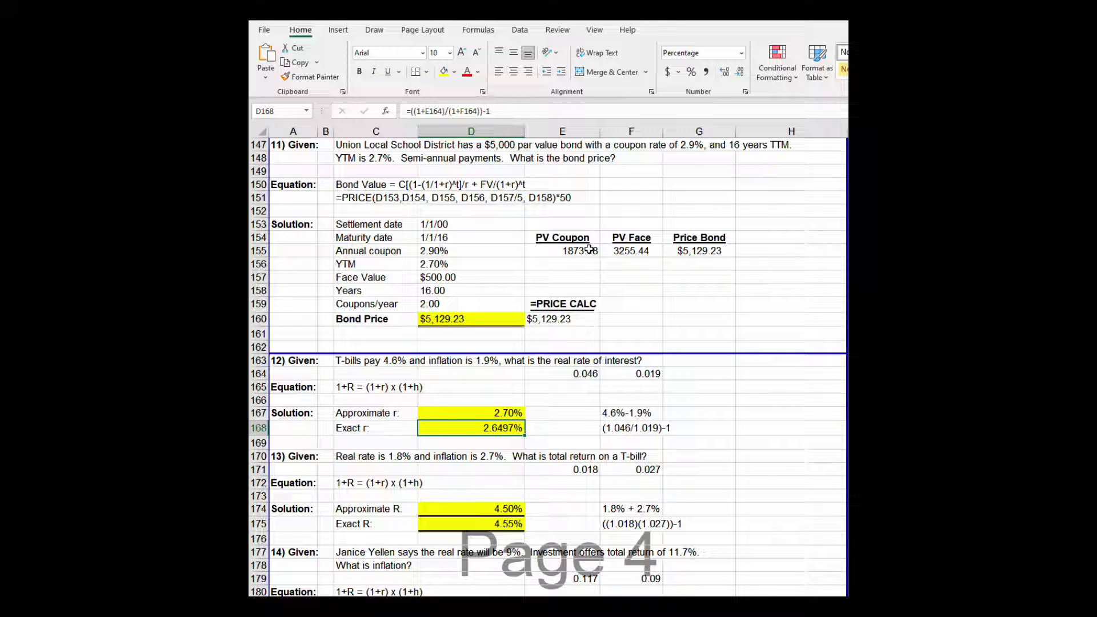
{"action": "key", "text": "Up"}
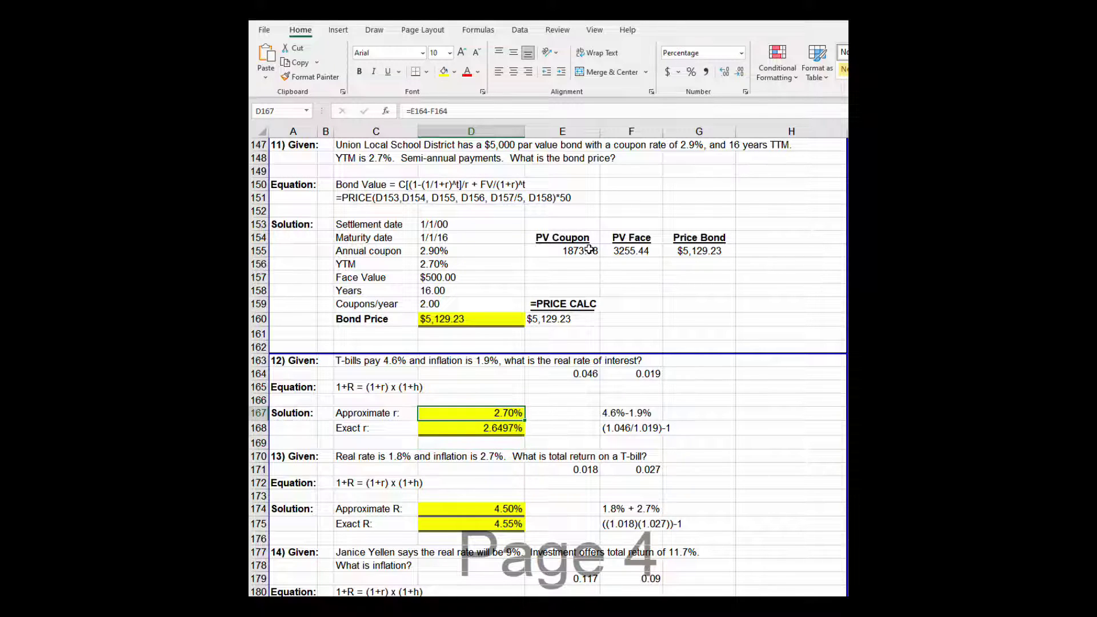
Move on from problem 12 to problem 13 and review its total return working in F174 and F175
{"action": "key", "text": "Up"}
{"action": "key", "text": "Right"}
{"action": "key", "text": "Right"}
{"action": "key", "text": "Right"}
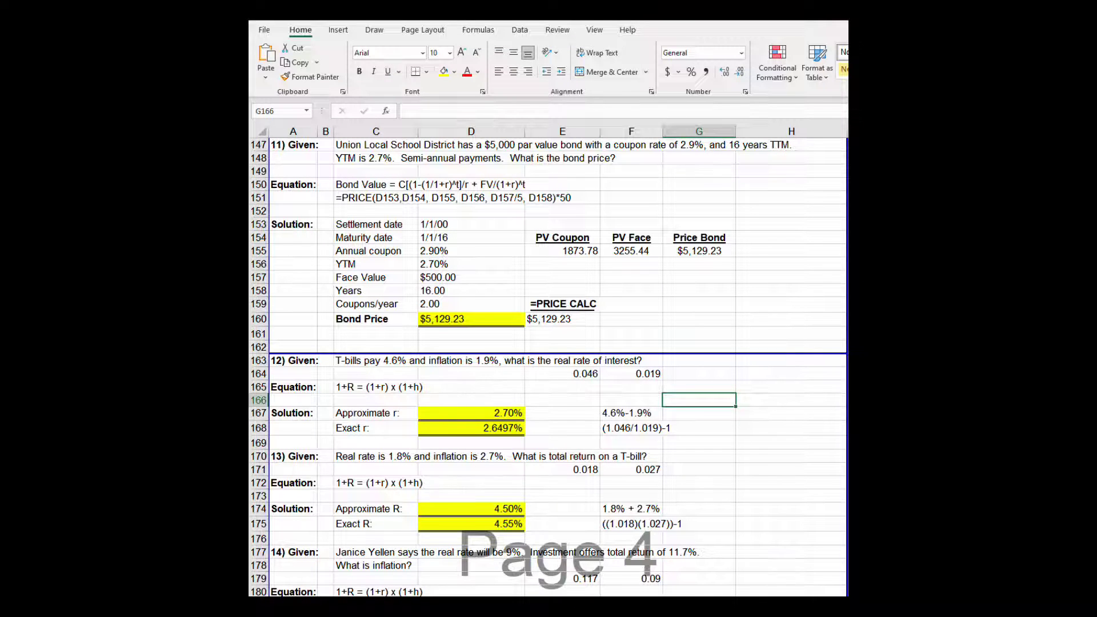
{"action": "scroll", "coordinate": [547, 366], "scroll_direction": "down", "scroll_amount": 8}
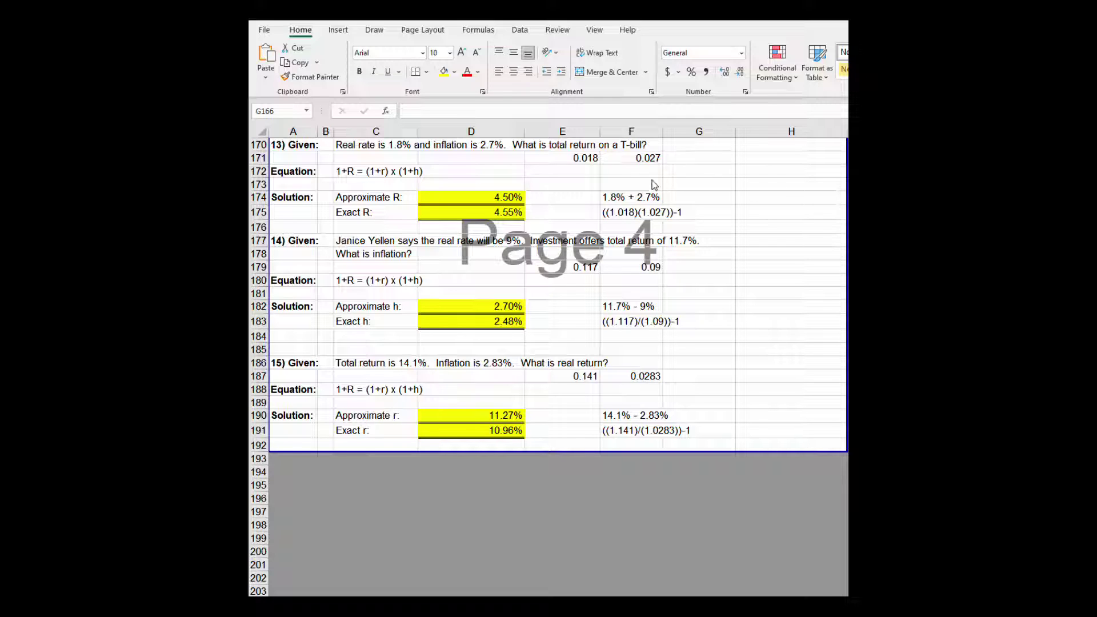
{"action": "left_click", "coordinate": [674, 198]}
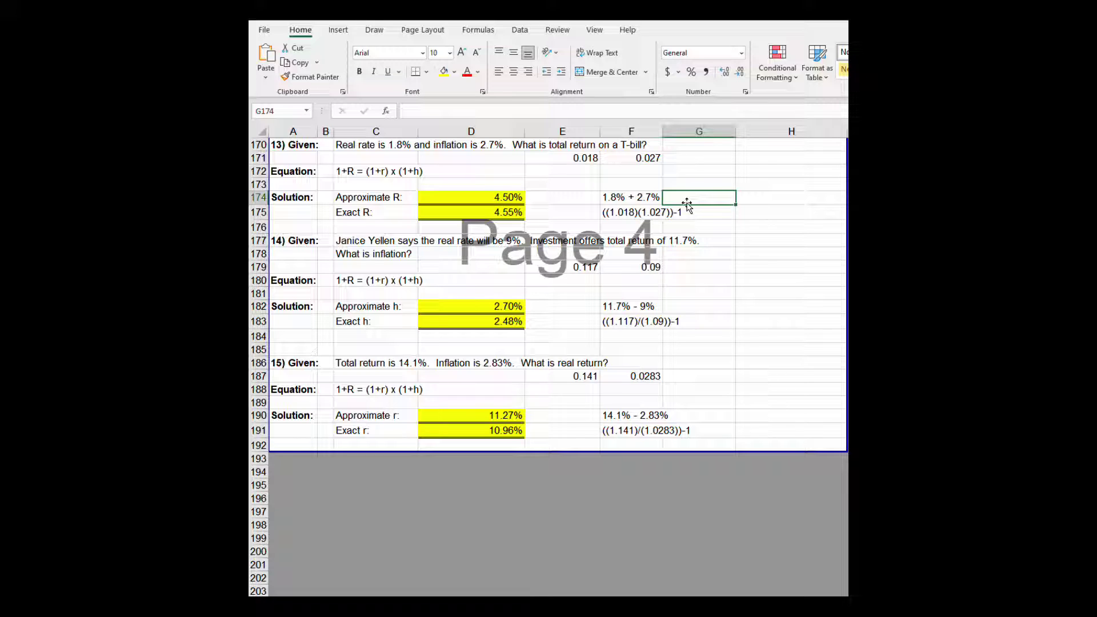
Compare problem 13's approximate and exact total return working in rows 174 and 175, then inspect the exact formula in D175
{"action": "key", "text": "Return"}
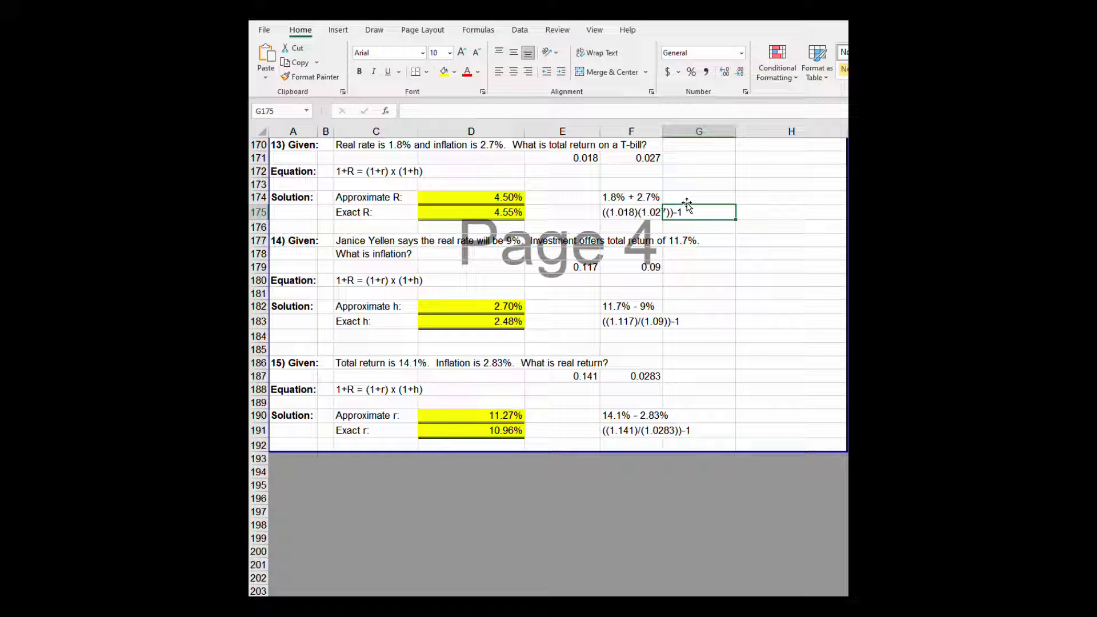
{"action": "key", "text": "Up"}
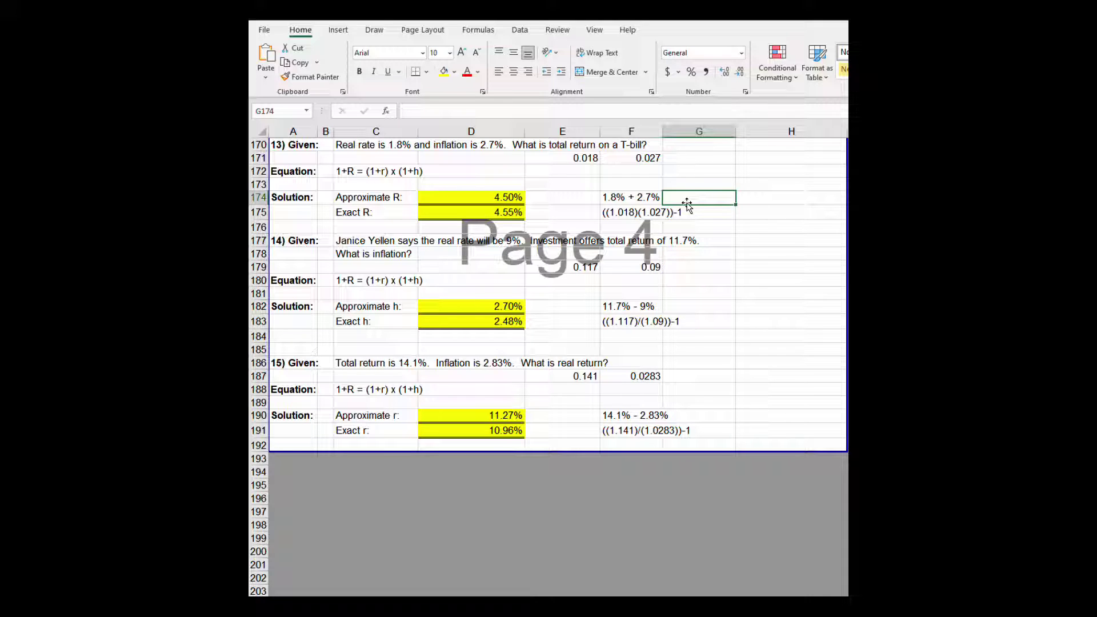
{"action": "key", "text": "Return"}
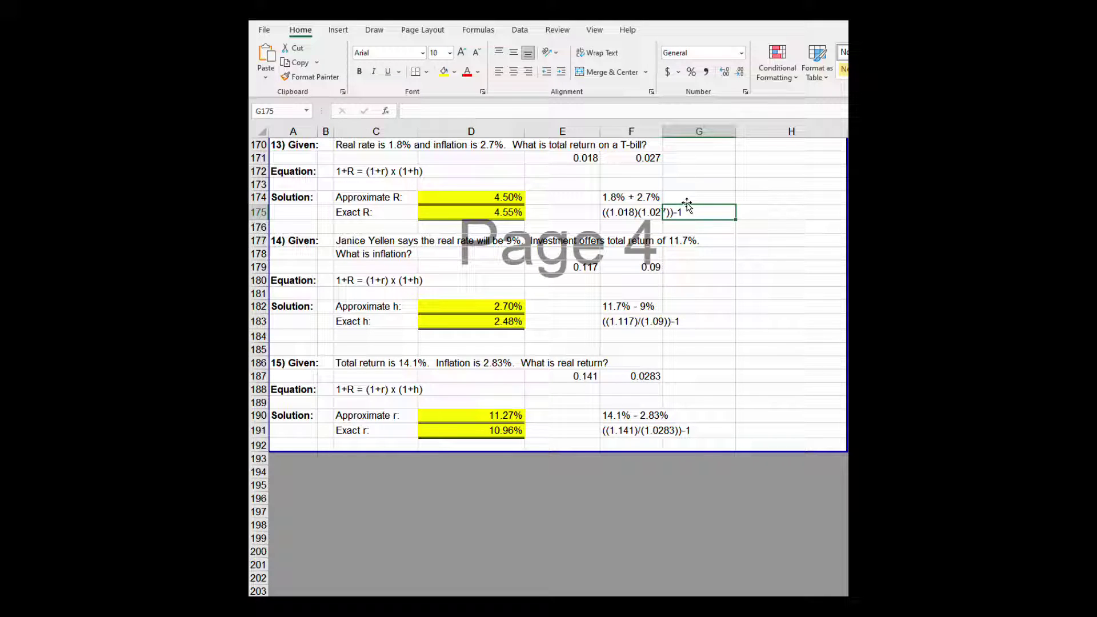
{"action": "key", "text": "Right"}
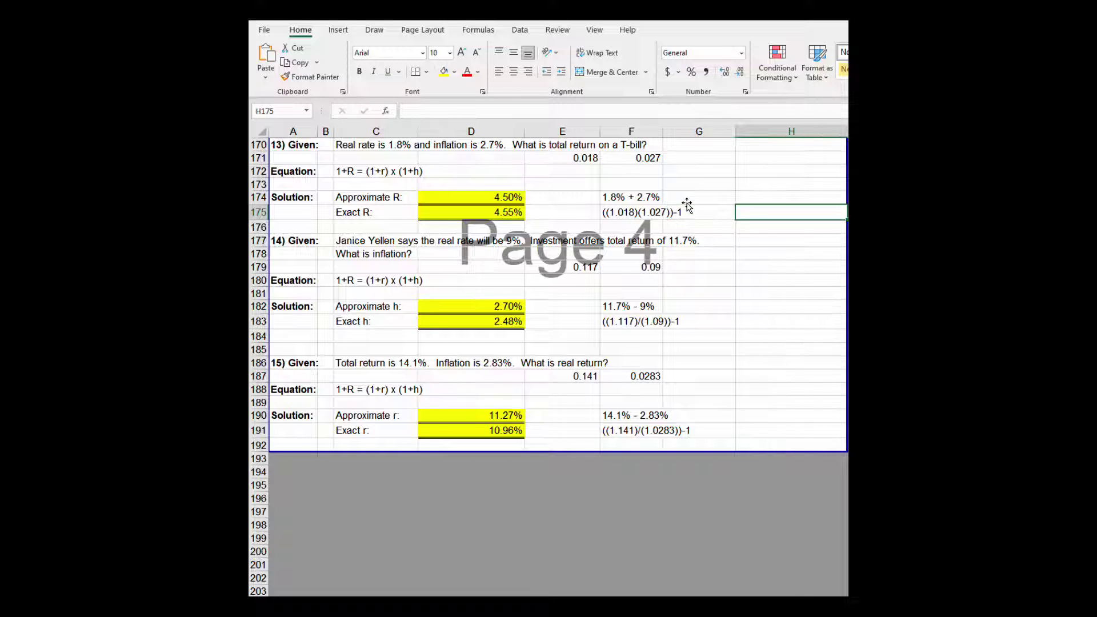
{"action": "key", "text": "Left"}
{"action": "key", "text": "Left"}
{"action": "key", "text": "Left"}
{"action": "key", "text": "Left"}
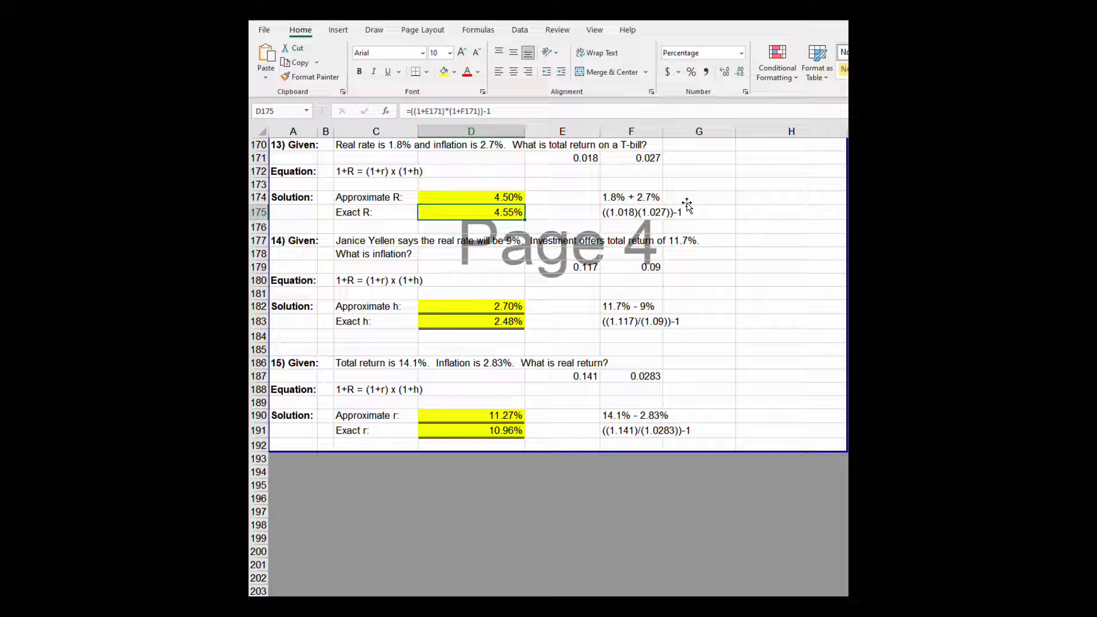
Move on to problem 14 and review its given real rate and total return alongside the decimal inputs in E179 and F179
{"action": "key", "text": "Down"}
{"action": "key", "text": "Down"}
{"action": "key", "text": "Down"}
{"action": "key", "text": "Down"}
{"action": "key", "text": "Right"}
{"action": "key", "text": "Right"}
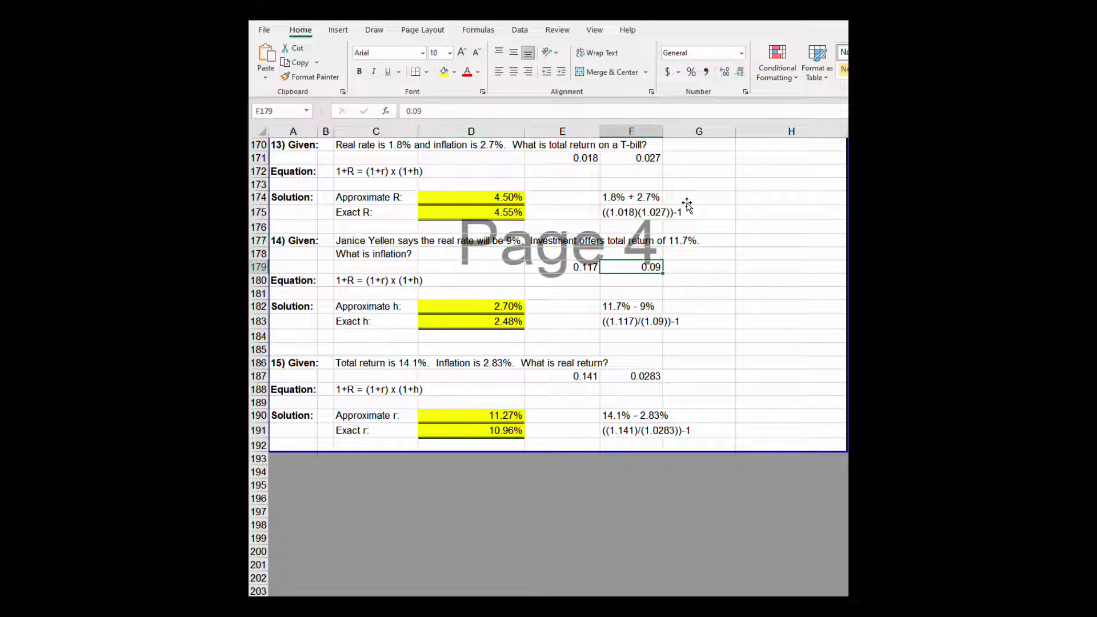
{"action": "key", "text": "Right"}
{"action": "key", "text": "Right"}
{"action": "key", "text": "Up"}
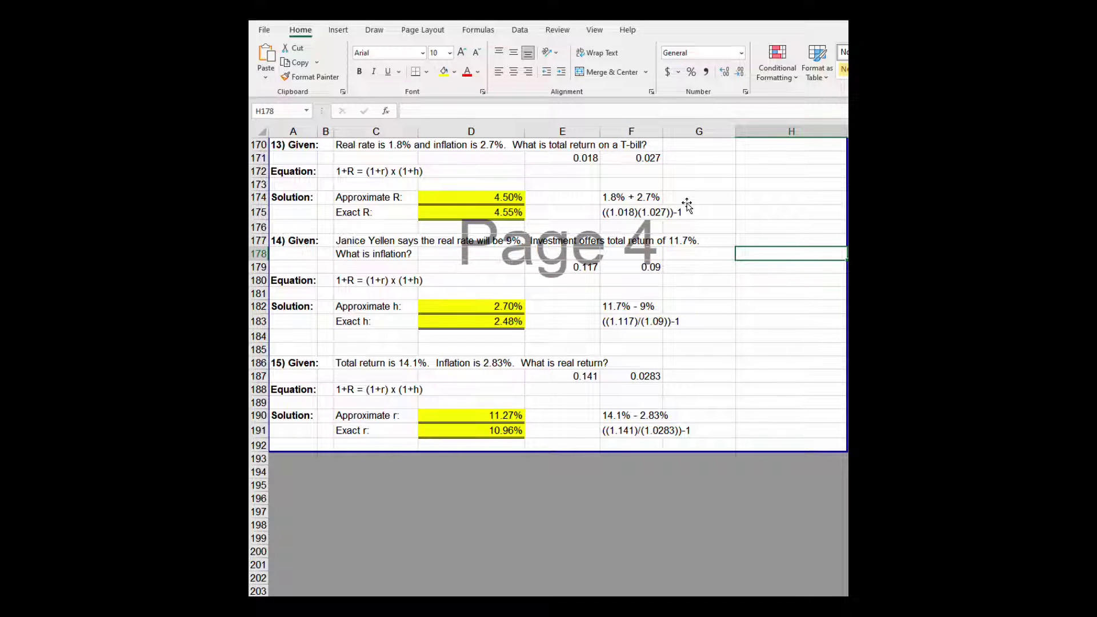
{"action": "key", "text": "Up"}
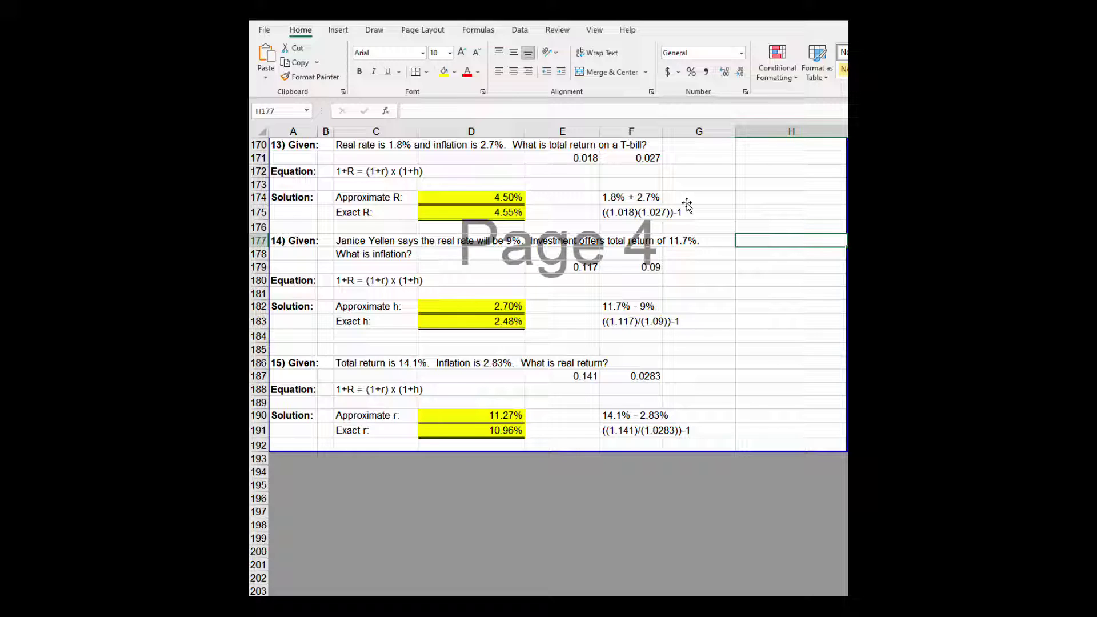
Review problem 14's inflation question and the real-versus-nominal rate equation in C180
{"action": "key", "text": "Left"}
{"action": "key", "text": "Down"}
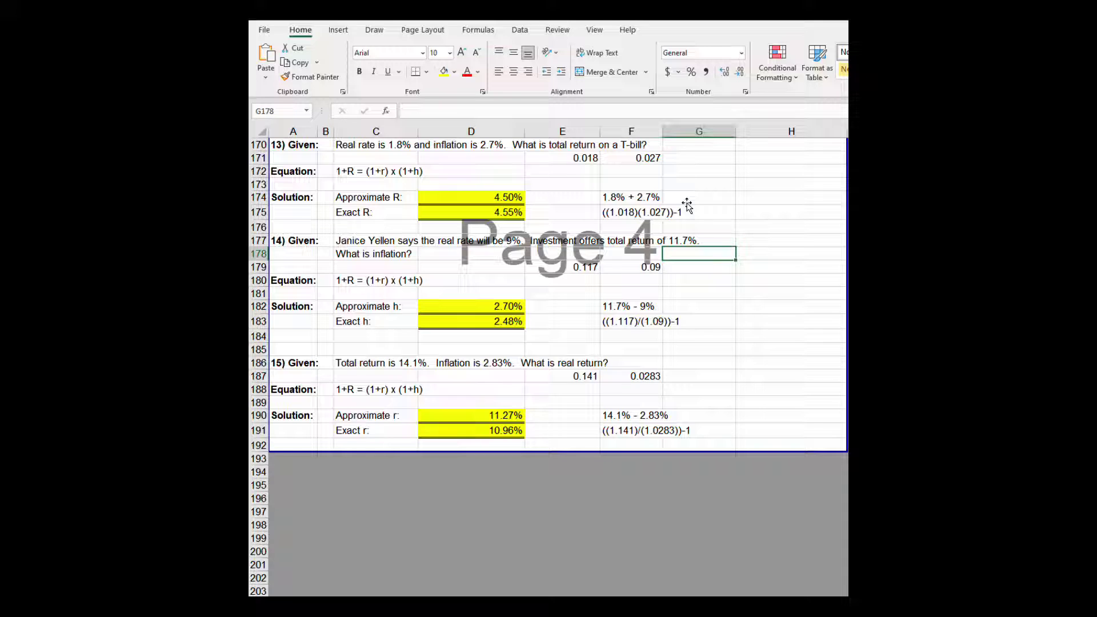
{"action": "key", "text": "Down"}
{"action": "key", "text": "Down"}
{"action": "key", "text": "Left"}
{"action": "key", "text": "Left"}
{"action": "key", "text": "Left"}
{"action": "key", "text": "Left"}
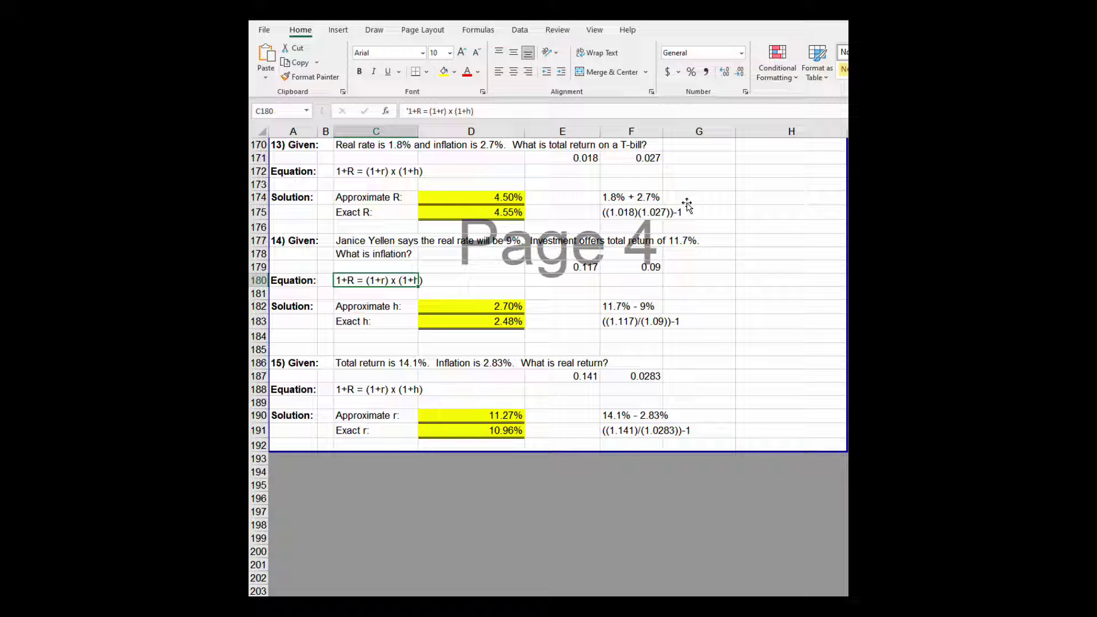
Inspect problem 14's approximate inflation formula in D182 and match it to the written working in F182
{"action": "key", "text": "Right"}
{"action": "key", "text": "Down"}
{"action": "key", "text": "Down"}
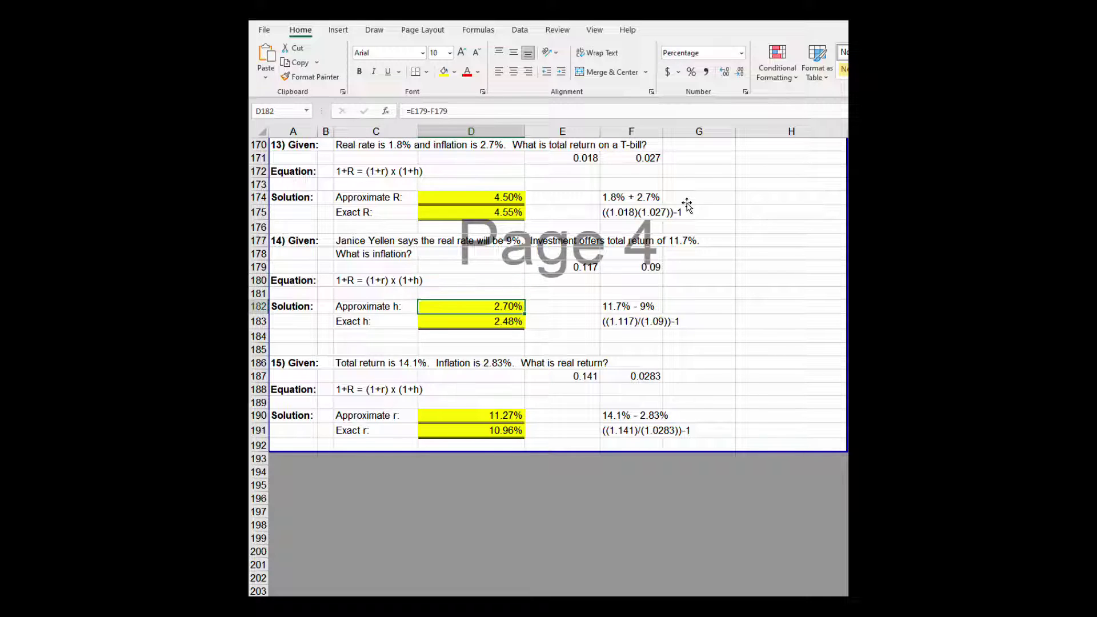
{"action": "key", "text": "Right"}
{"action": "key", "text": "Right"}
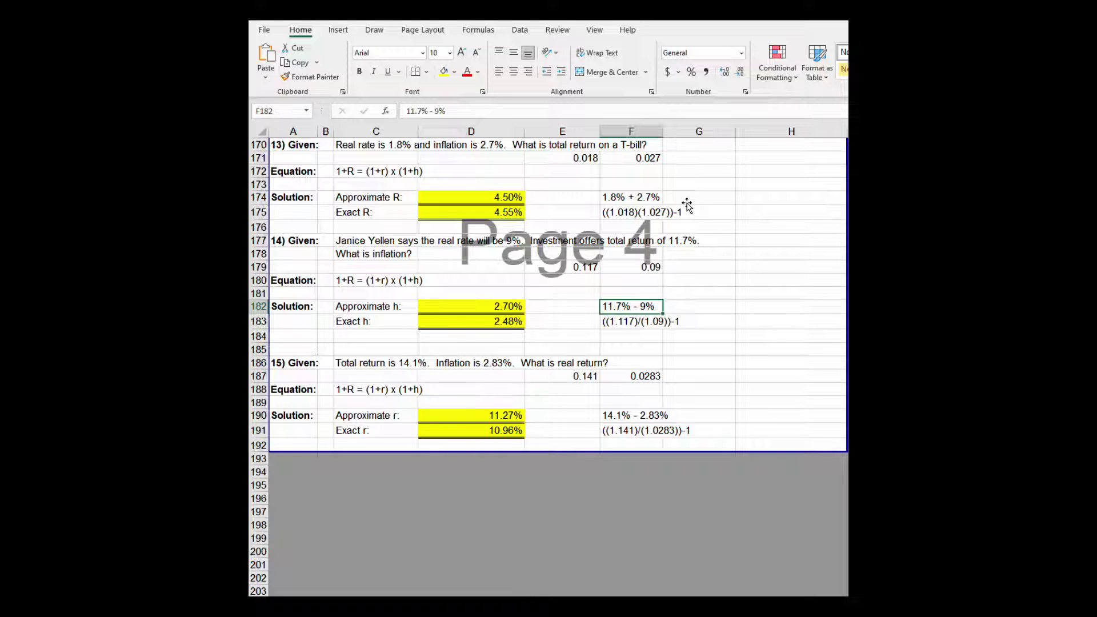
{"action": "key", "text": "Left"}
{"action": "key", "text": "Left"}
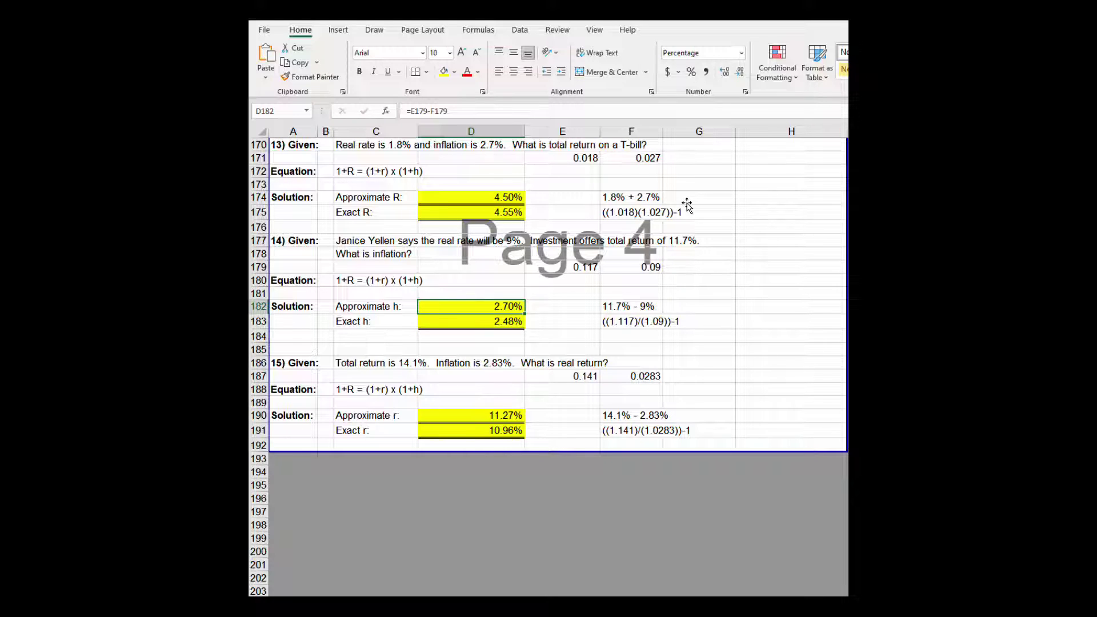
Inspect problem 14's exact inflation formula in D183 and match it to the written working in F183
{"action": "key", "text": "Down"}
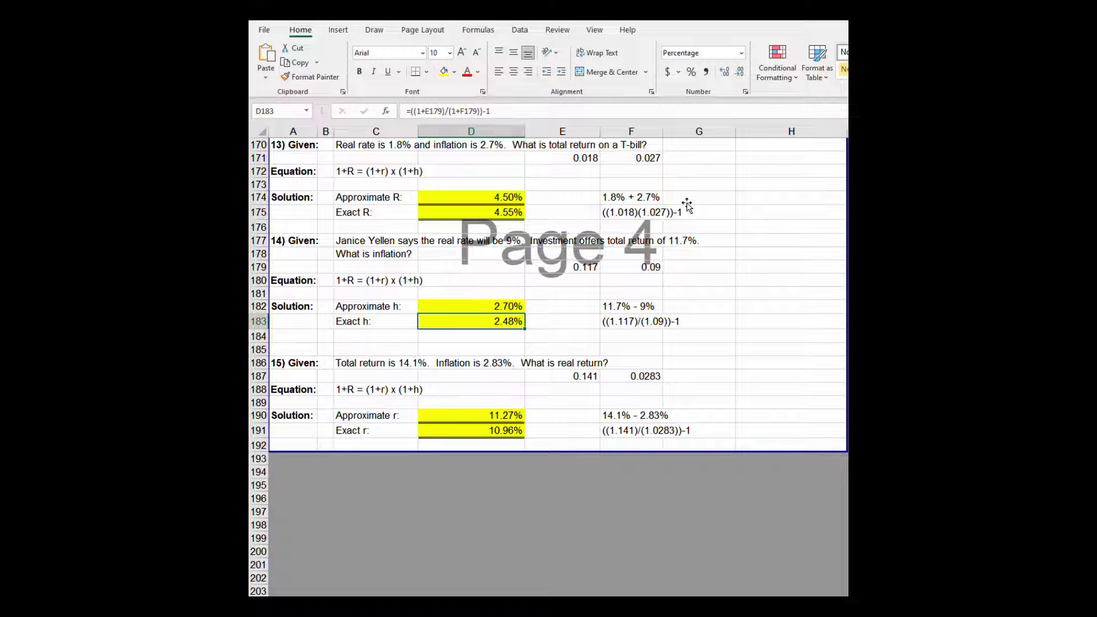
{"action": "key", "text": "Right"}
{"action": "key", "text": "Right"}
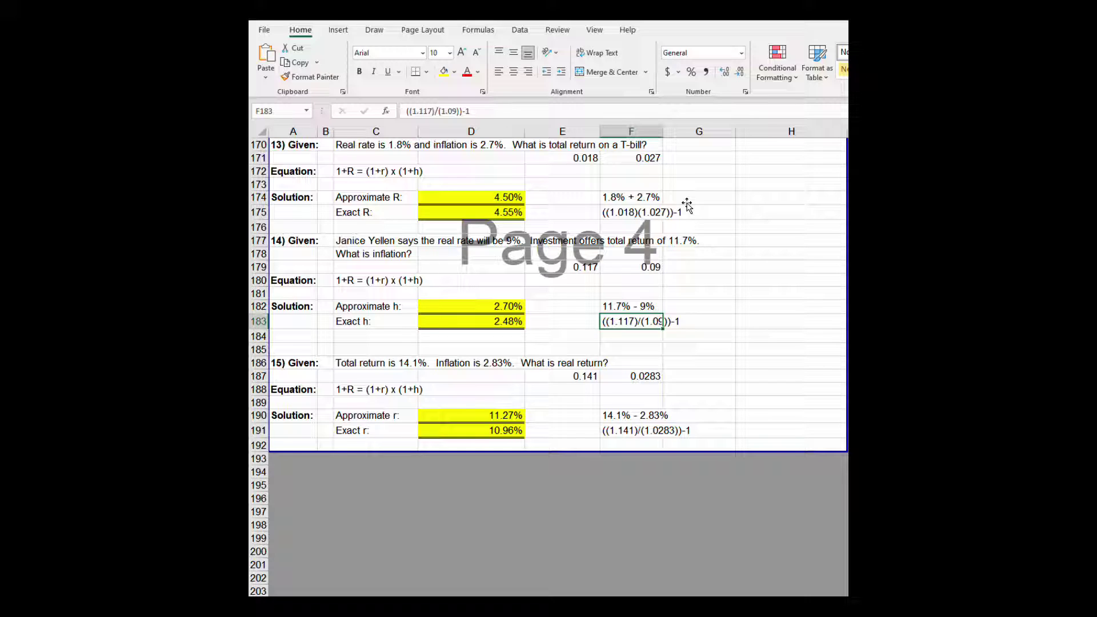
{"action": "key", "text": "Right"}
{"action": "key", "text": "Right"}
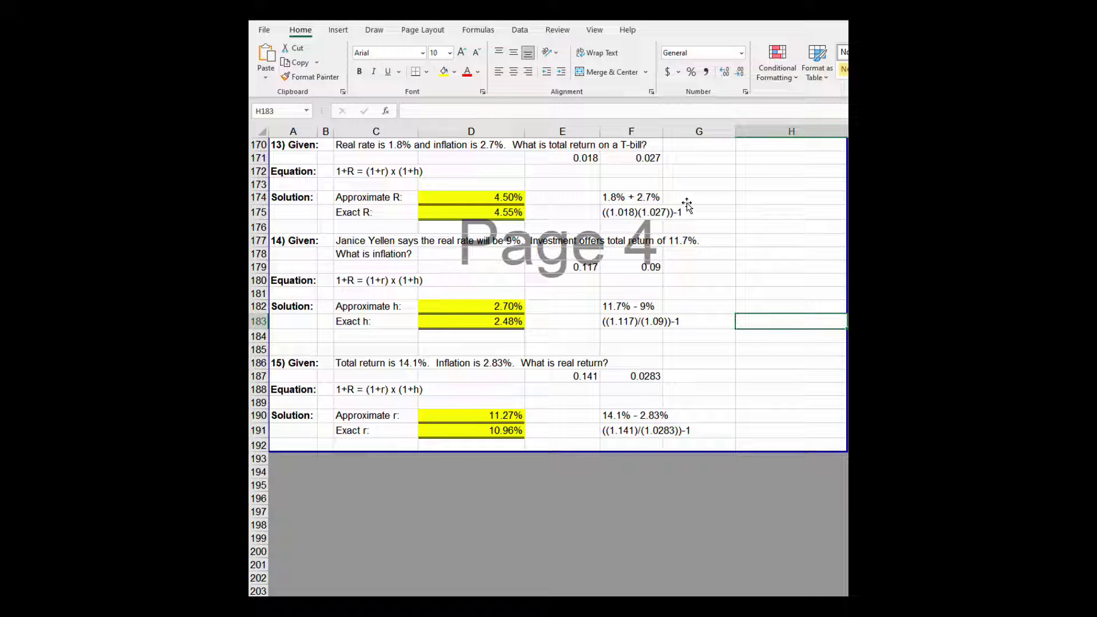
Compare problem 14's approximate inflation result in D182 with the exact result in D183
{"action": "key", "text": "Left"}
{"action": "key", "text": "Left"}
{"action": "key", "text": "Left"}
{"action": "key", "text": "Left"}
{"action": "key", "text": "Up"}
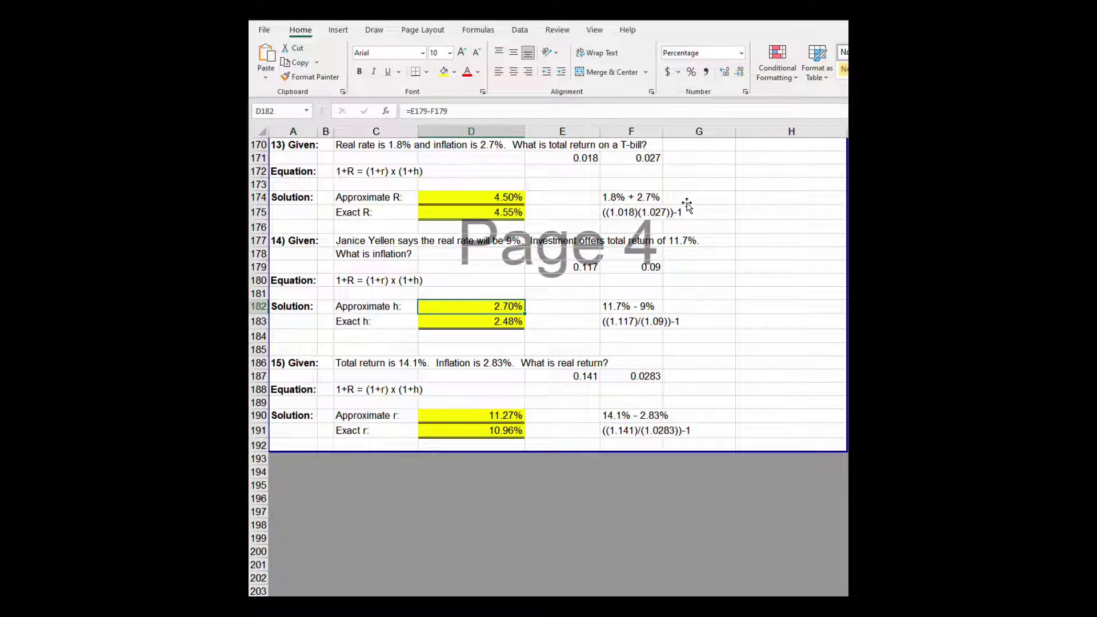
{"action": "key", "text": "Down"}
{"action": "key", "text": "Down"}
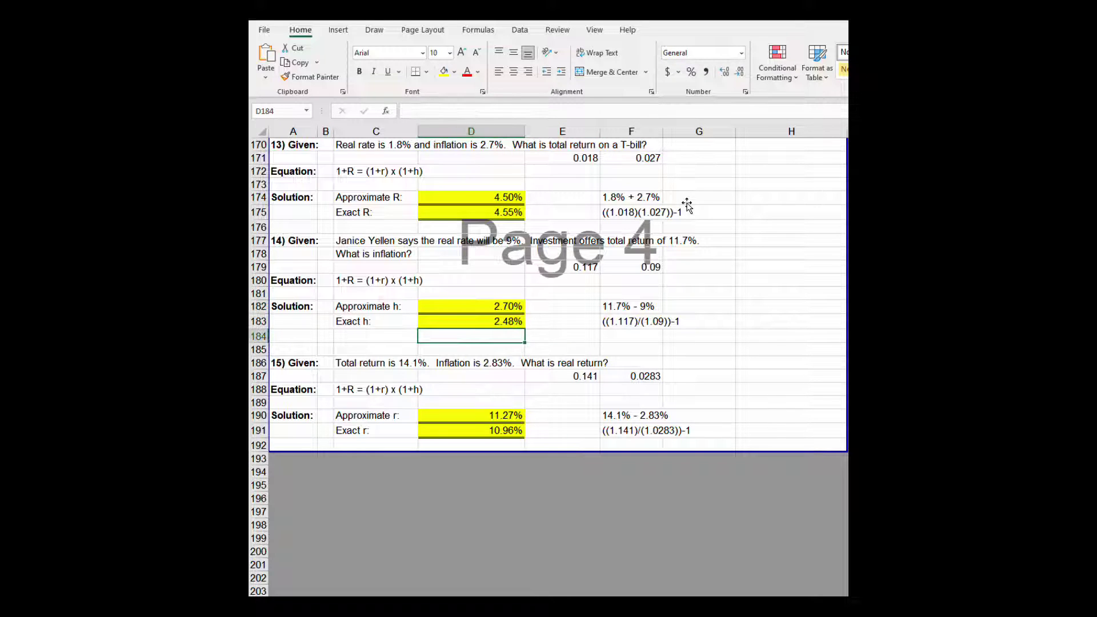
{"action": "key", "text": "Up"}
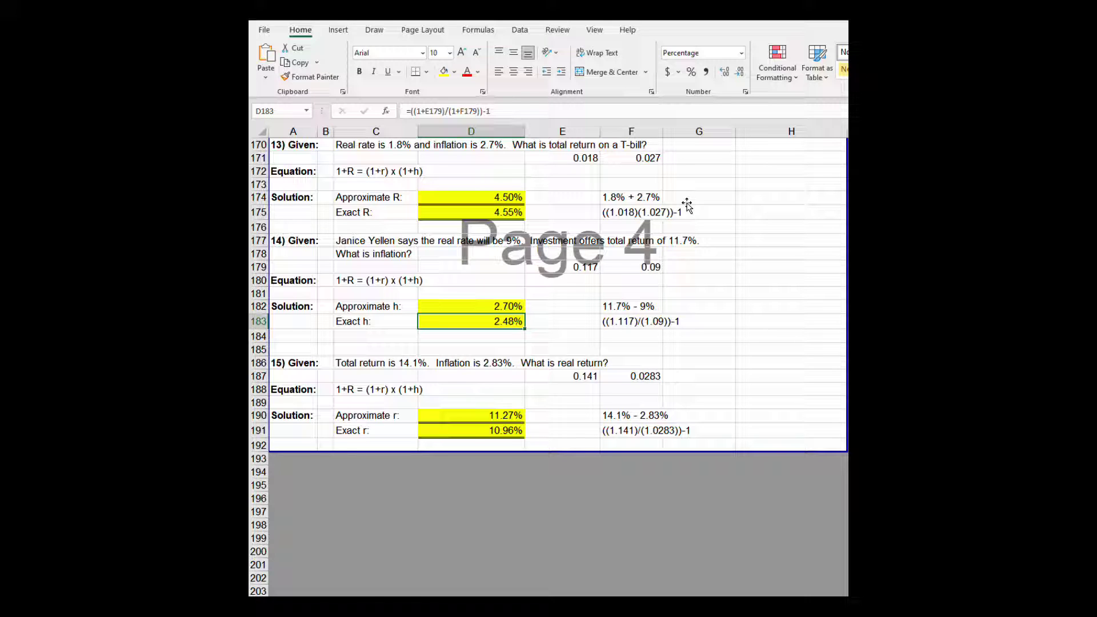
Move on to problem 15 and match its given total return and inflation rate to the decimal inputs in row 187
{"action": "key", "text": "Down"}
{"action": "key", "text": "Down"}
{"action": "key", "text": "Down"}
{"action": "key", "text": "Right"}
{"action": "key", "text": "Right"}
{"action": "key", "text": "Right"}
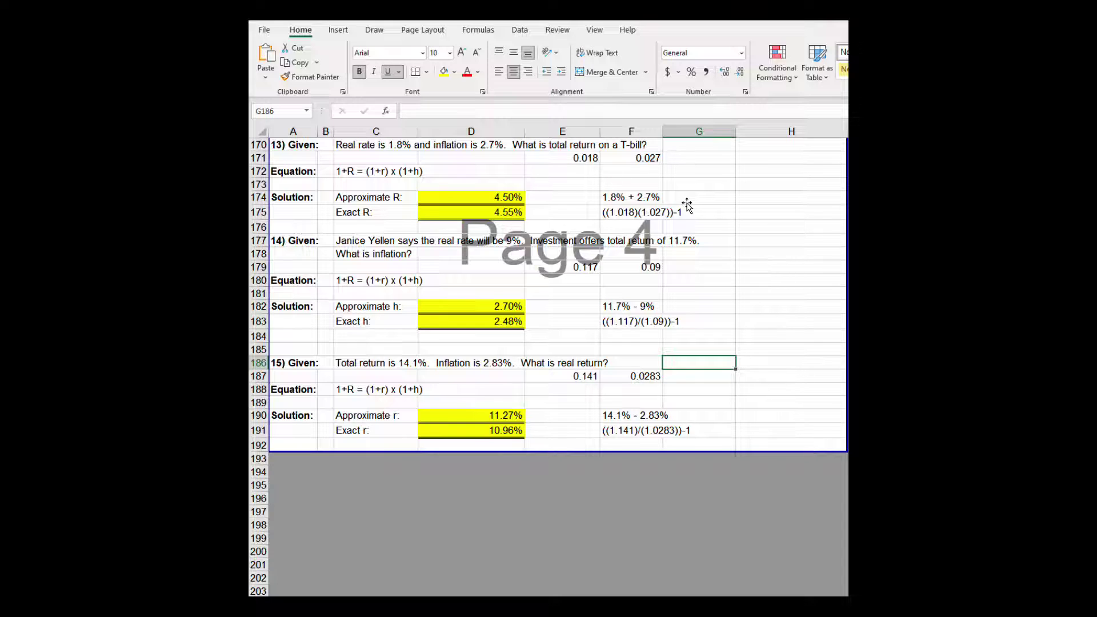
{"action": "key", "text": "Left"}
{"action": "key", "text": "Left"}
{"action": "key", "text": "Down"}
{"action": "key", "text": "Down"}
{"action": "key", "text": "Down"}
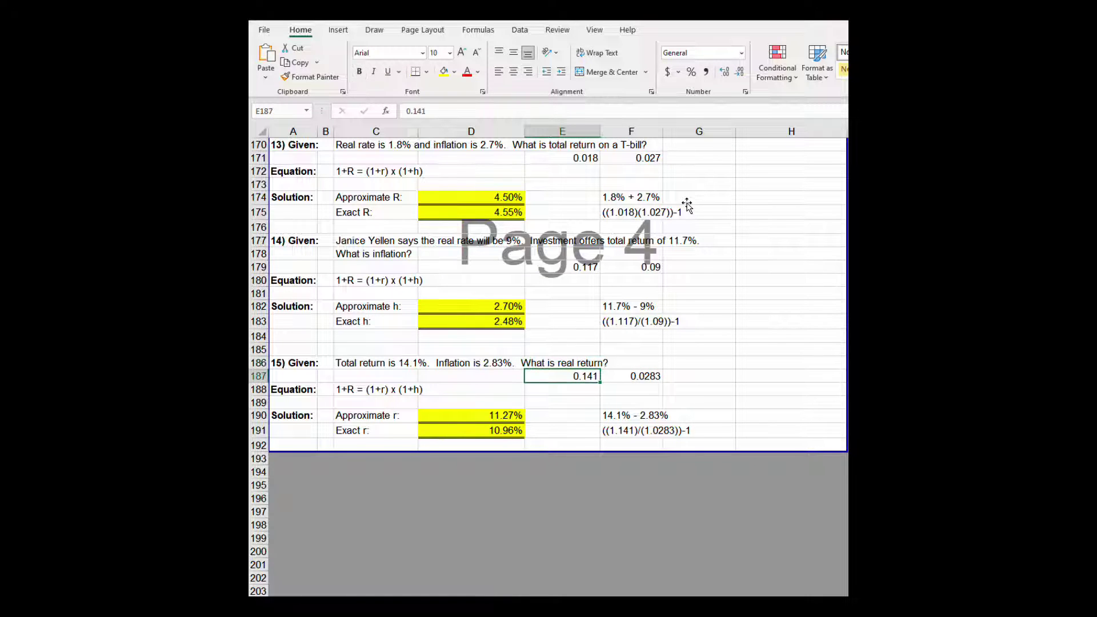
Review problem 15's approximate real return working in F190 and its formula in D190
{"action": "key", "text": "Right"}
{"action": "key", "text": "Down"}
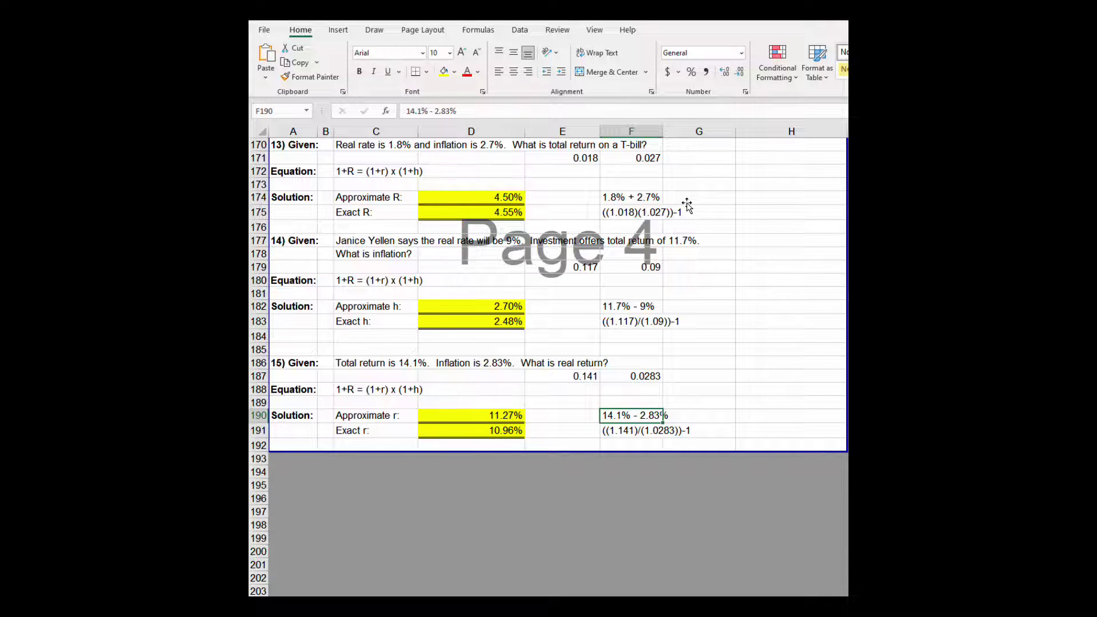
{"action": "key", "text": "Left"}
{"action": "key", "text": "Left"}
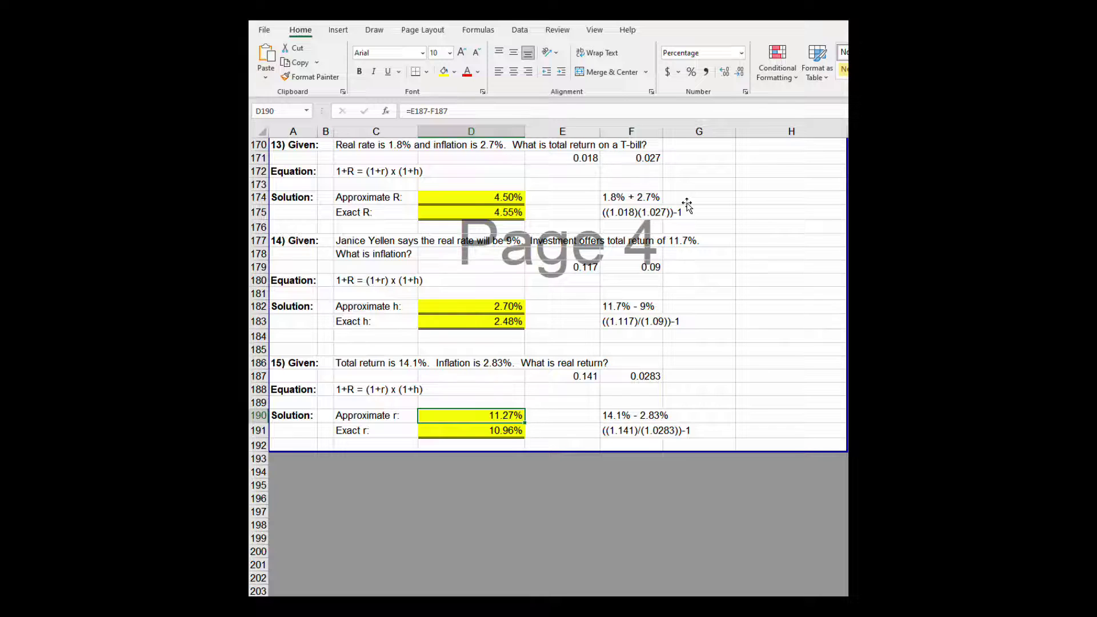
Inspect problem 15's exact real return formula in D191 and relate it to the written working in F191
{"action": "key", "text": "Down"}
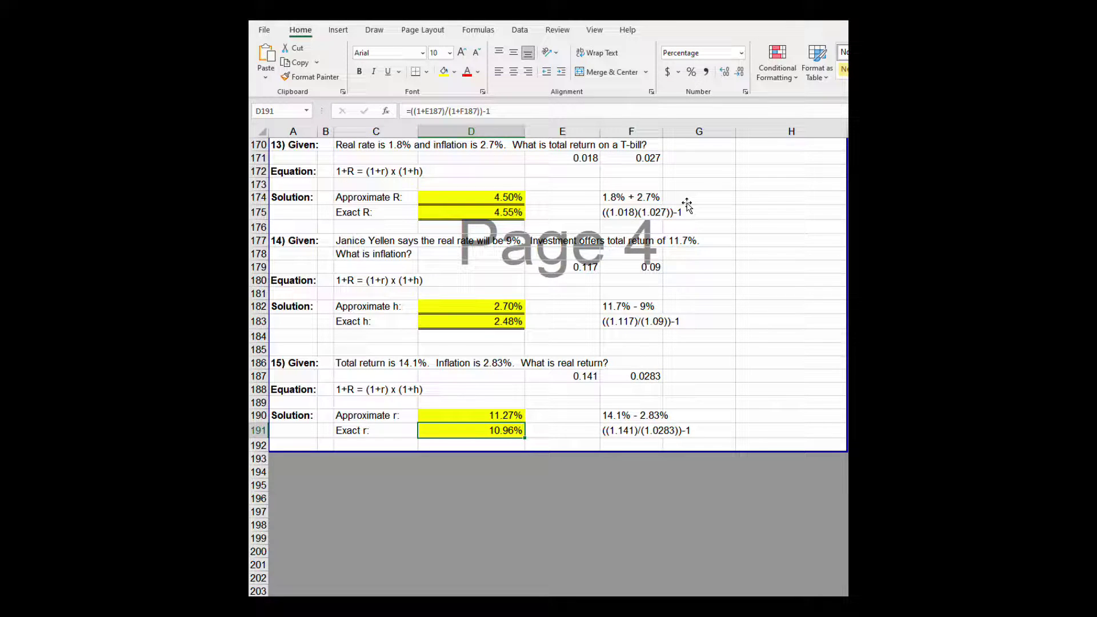
{"action": "key", "text": "Right"}
{"action": "key", "text": "Right"}
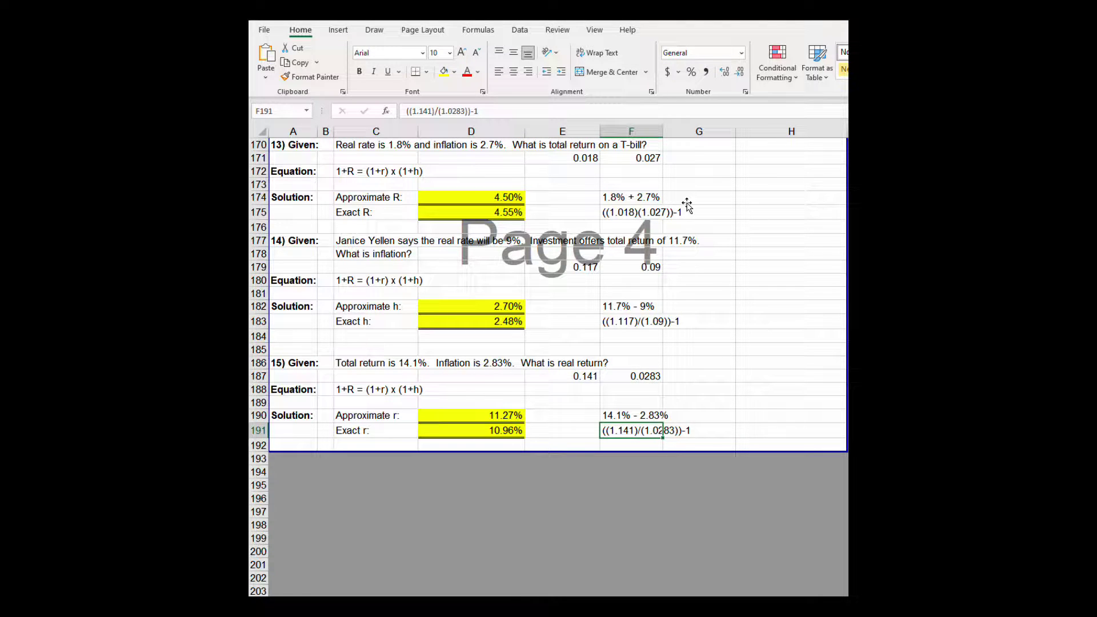
{"action": "key", "text": "Left"}
{"action": "key", "text": "Left"}
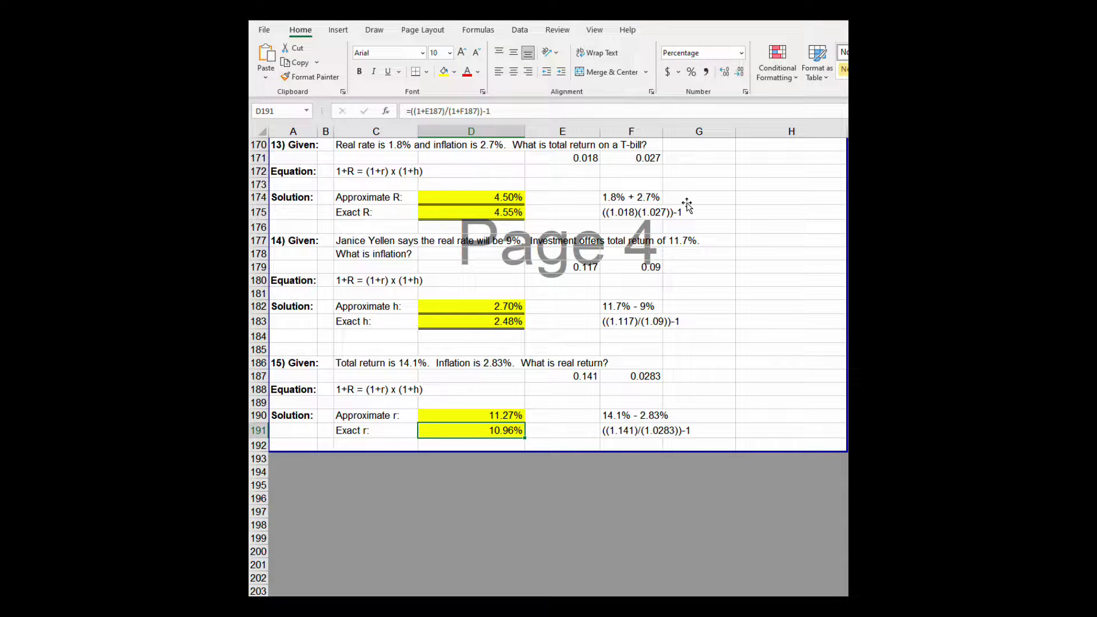